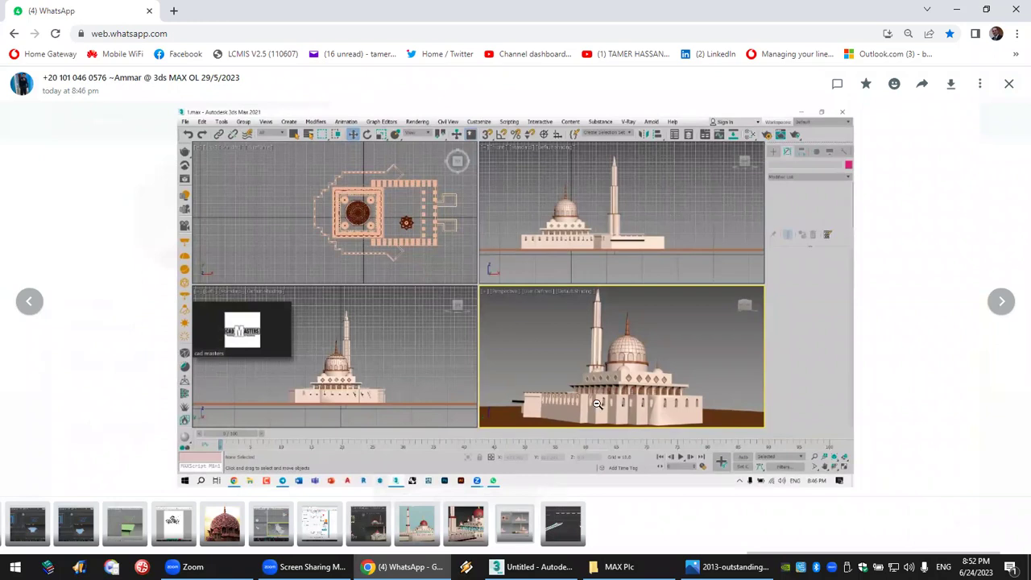
Switch to File Explorer and open the frontal mosque dome photo from New folder (3) inside the MAX folder.
key(alt+Tab)
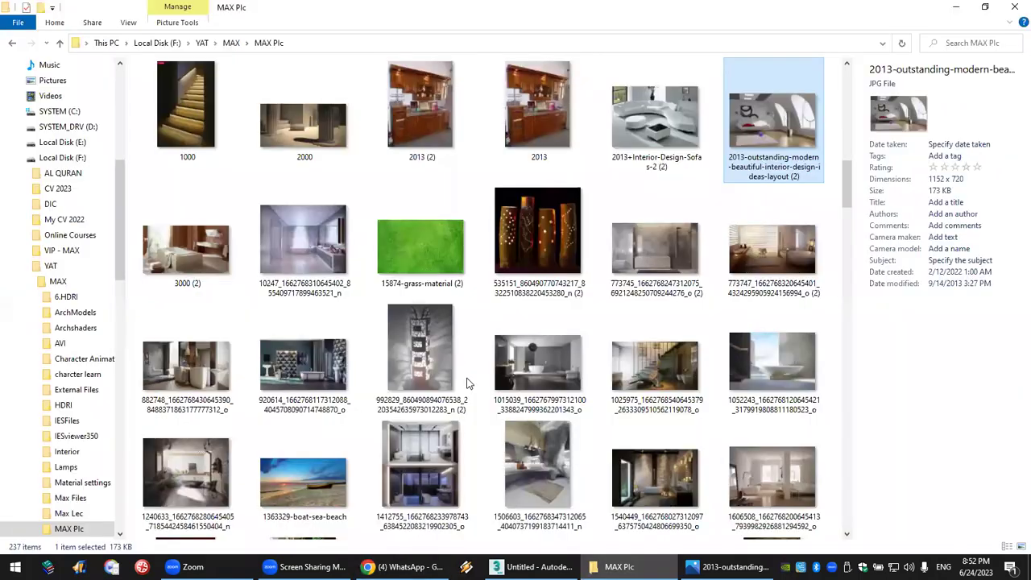
click(231, 43)
double_click(197, 298)
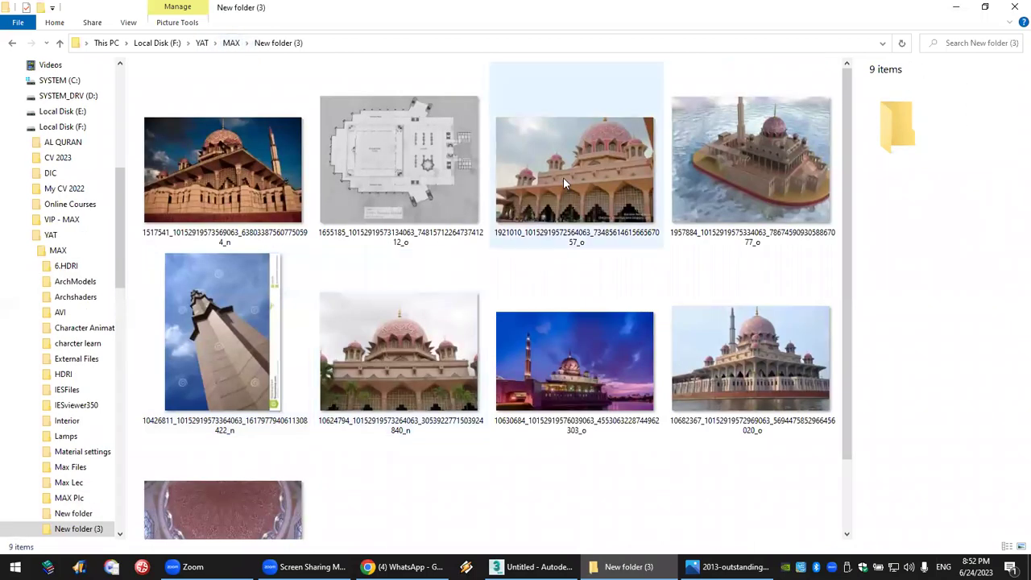
double_click(363, 350)
scroll(494, 275, up, 5)
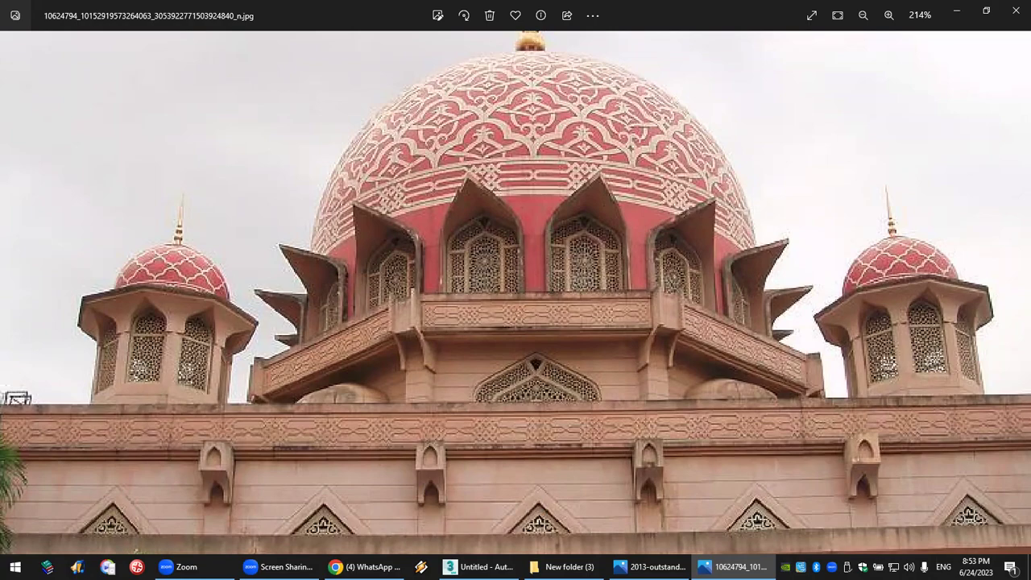
Switch to 3ds Max and reset the scene to start with an empty one.
click(478, 566)
click(13, 21)
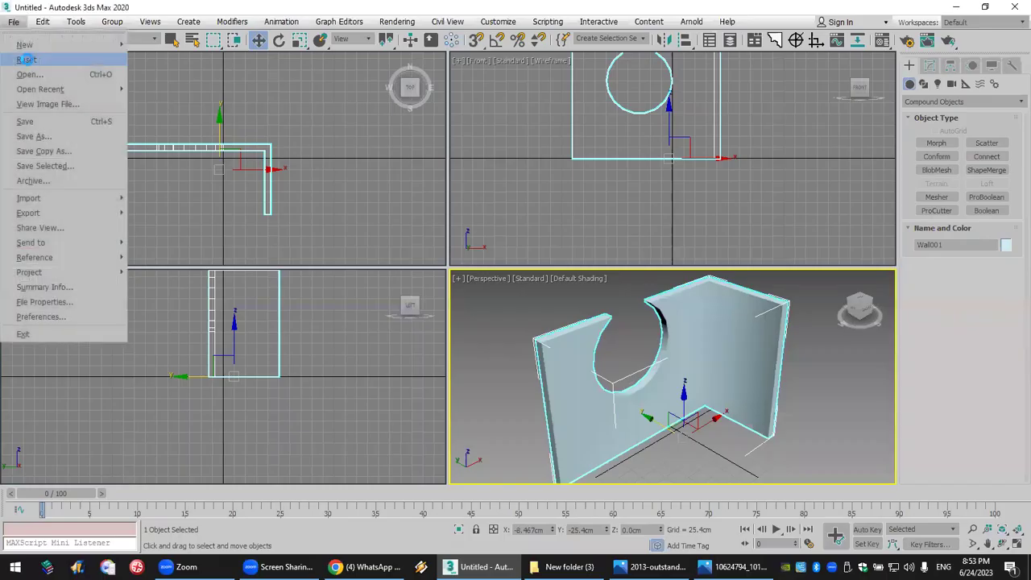
click(33, 59)
click(503, 303)
click(479, 302)
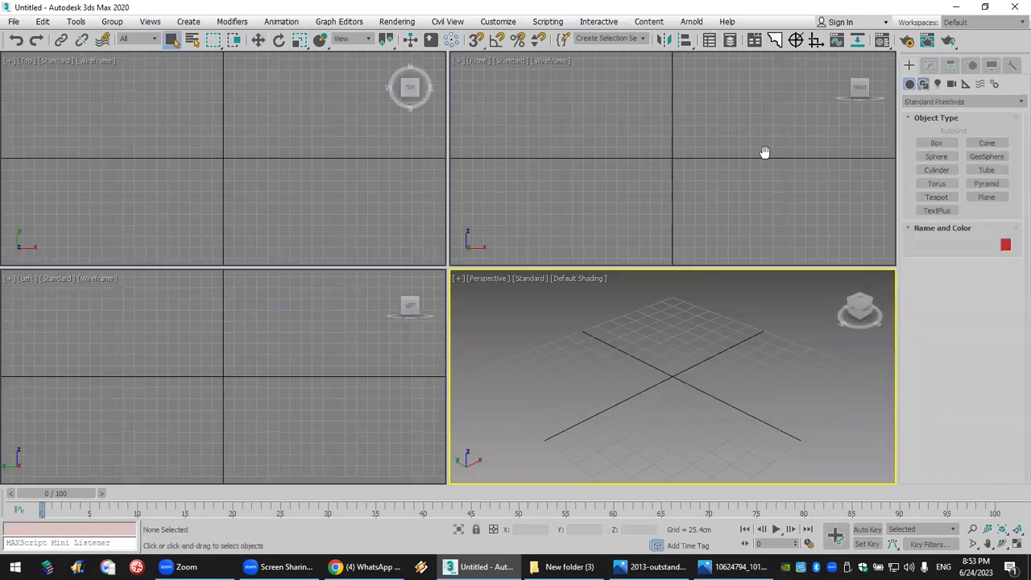
Draw a narrow upright rectangle about 398 cm long and 15 cm wide in the Front view and place one copy beside it along X.
click(986, 153)
drag(622, 60, 627, 234)
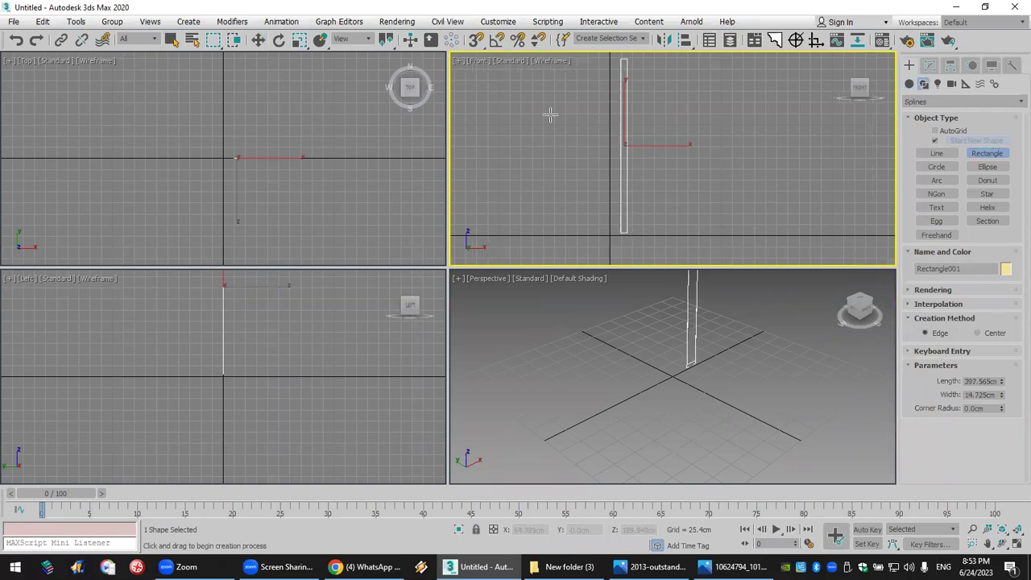
click(258, 39)
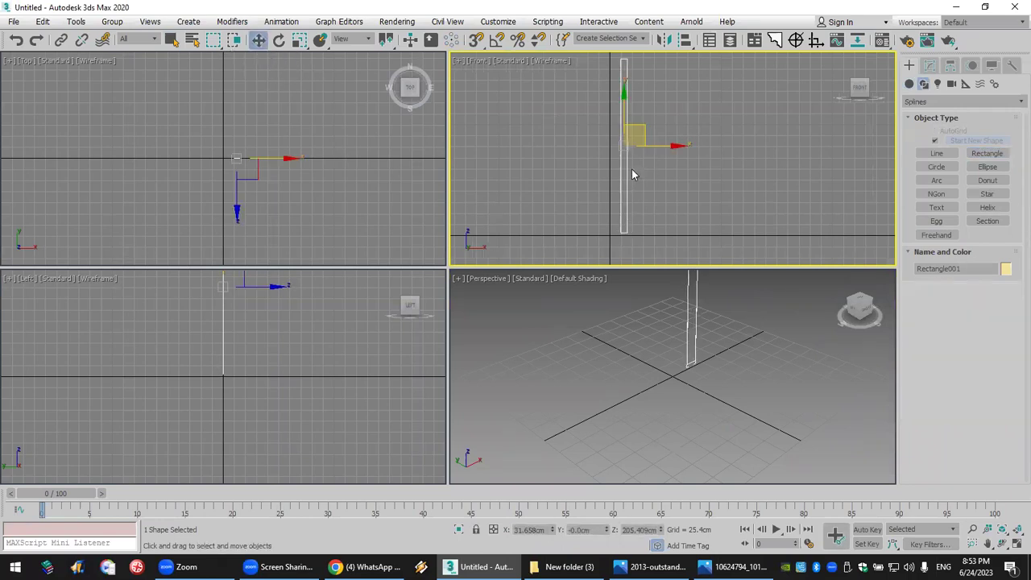
shift+drag(659, 146, 682, 145)
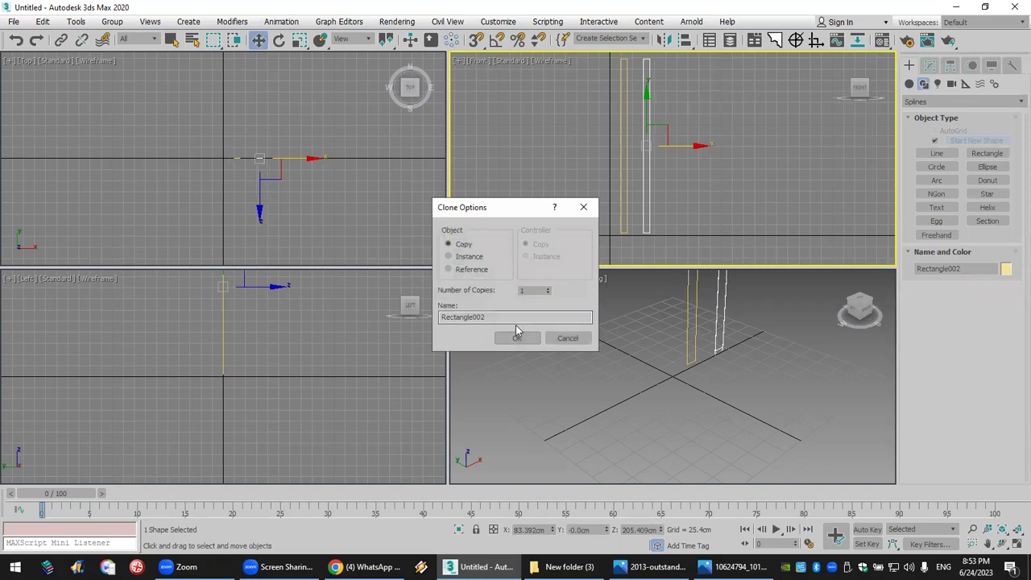
click(517, 338)
Shorten the copied rectangle to a length of about 95 cm.
click(929, 65)
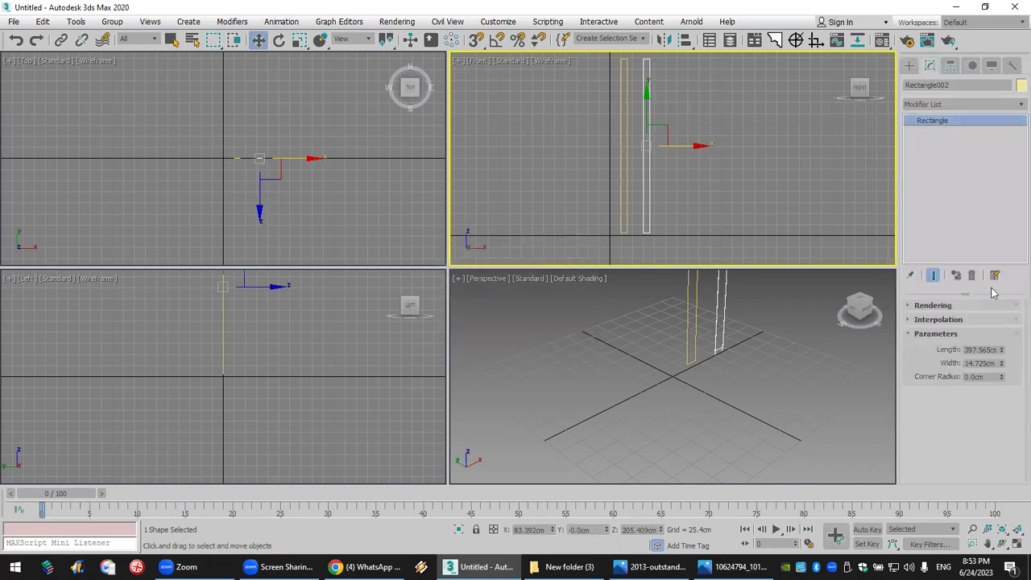
drag(1002, 352, 1004, 398)
scroll(692, 168, up, 3)
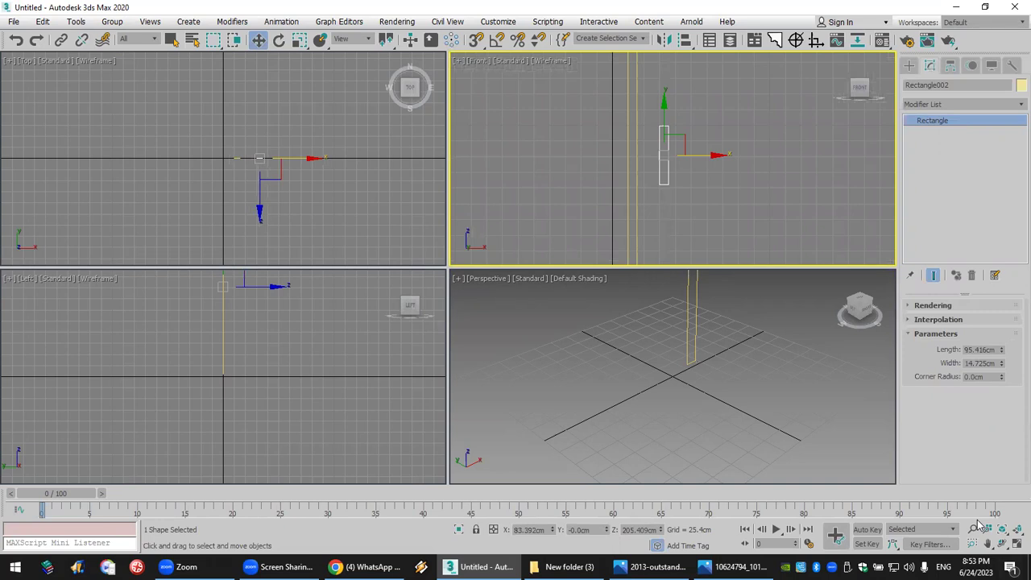
Move the pivots of both the short and the tall rectangle down to their lower ends.
middle_drag(662, 181, 678, 181)
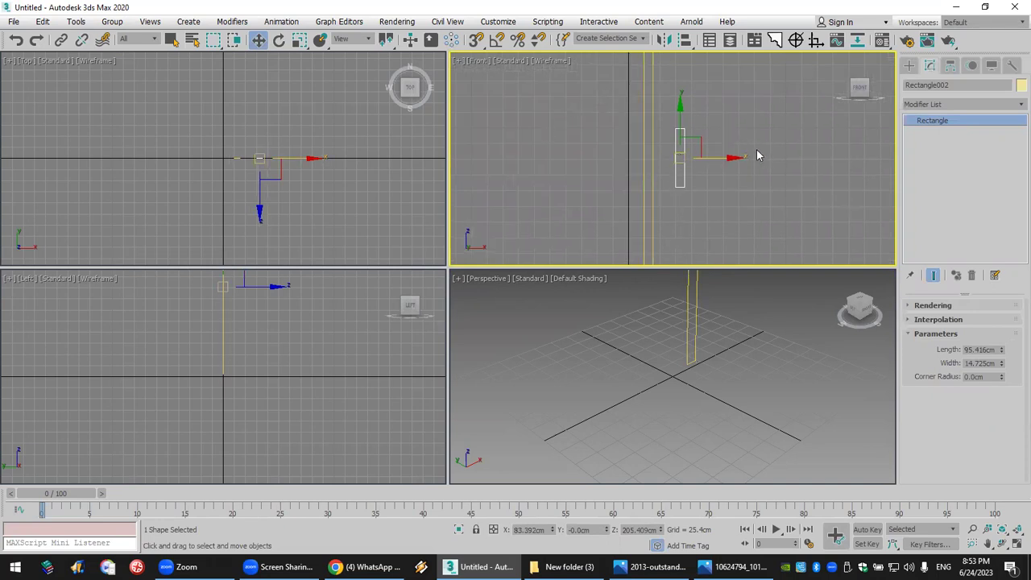
click(950, 65)
click(962, 154)
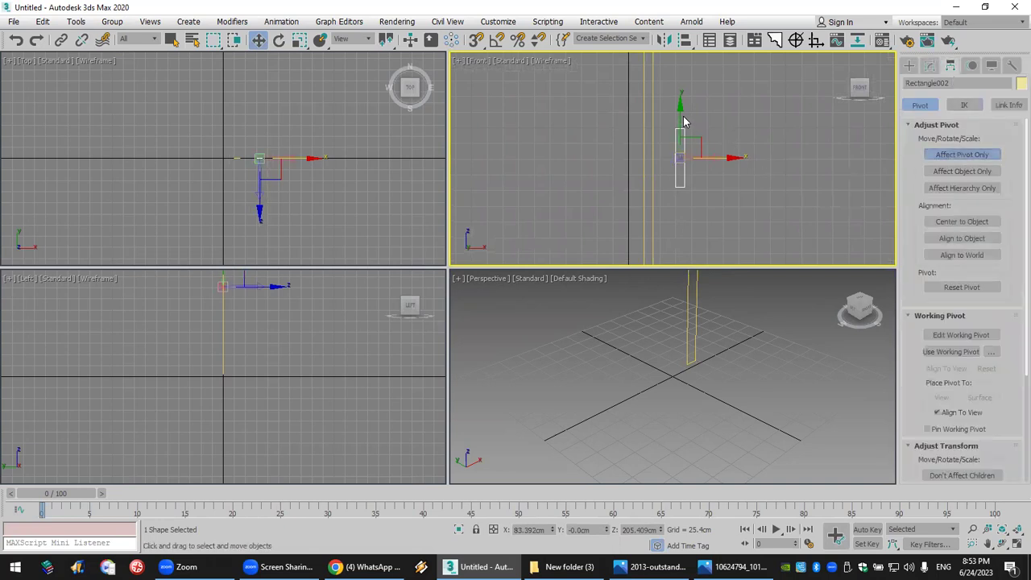
drag(681, 120, 665, 229)
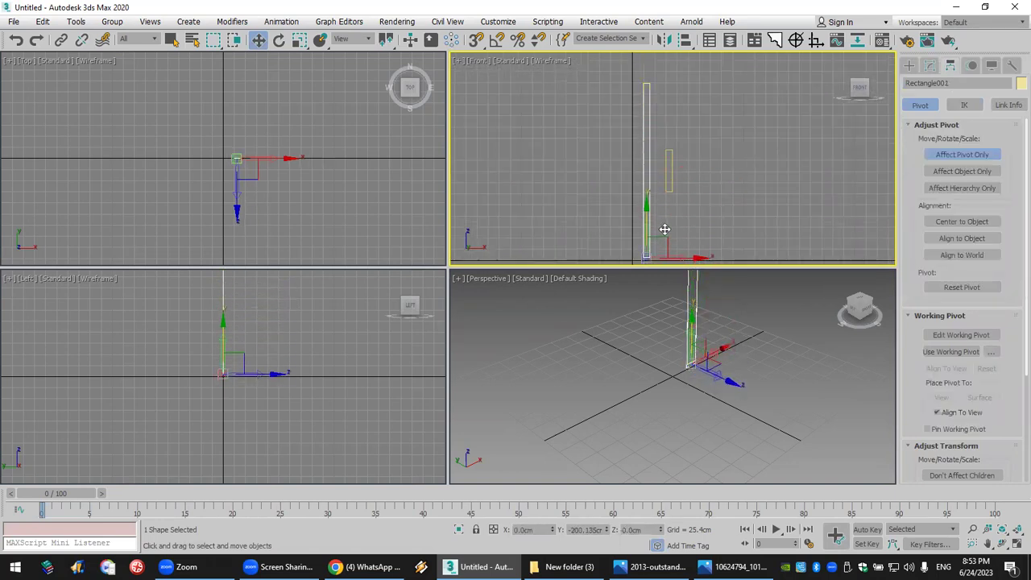
click(951, 155)
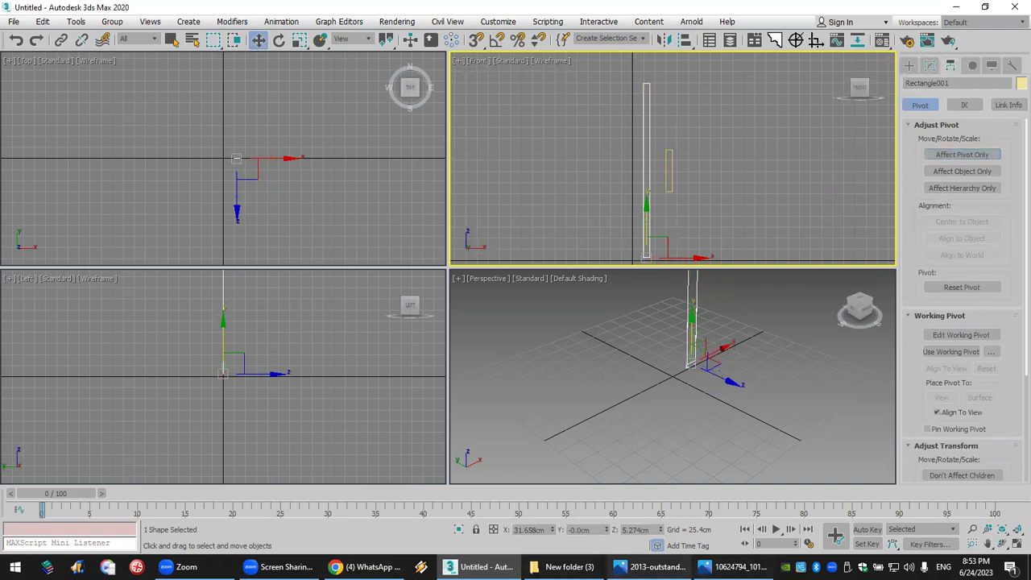
Switch to the mosque dome photo and examine the shape of the pointed window hoods around the dome's base.
click(652, 566)
click(734, 566)
scroll(511, 249, up, 2)
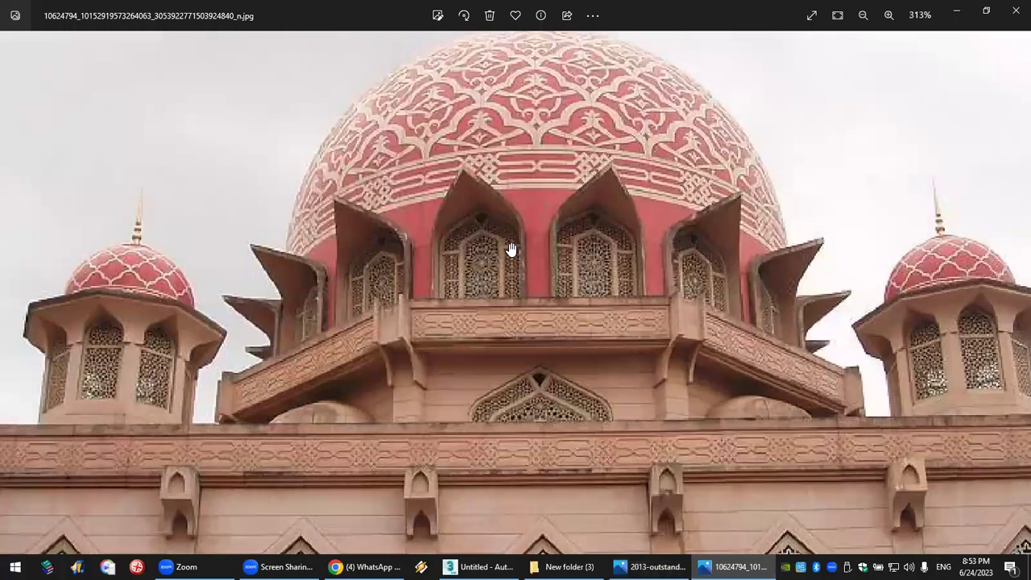
scroll(535, 251, up, 1)
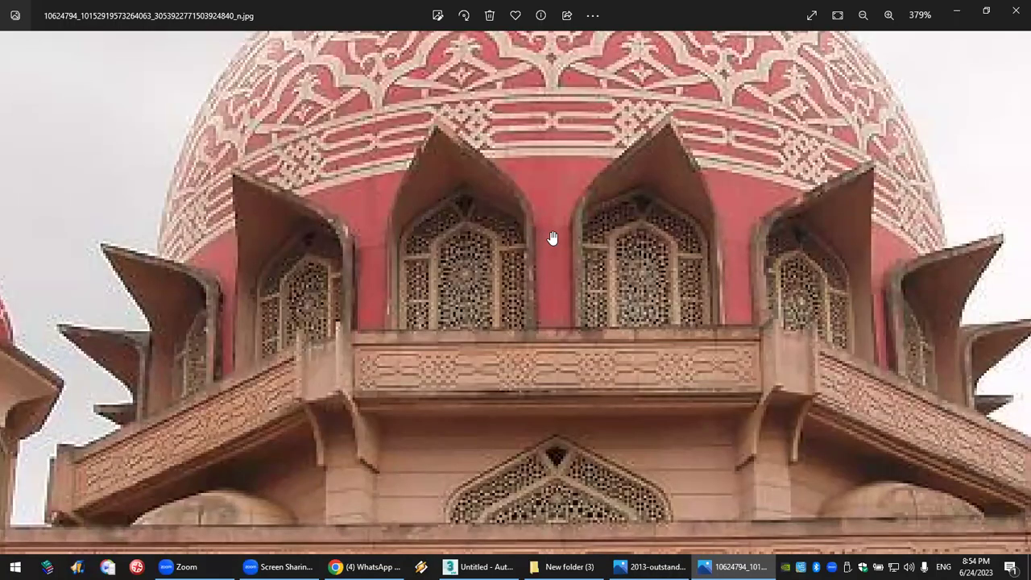
scroll(547, 238, up, 3)
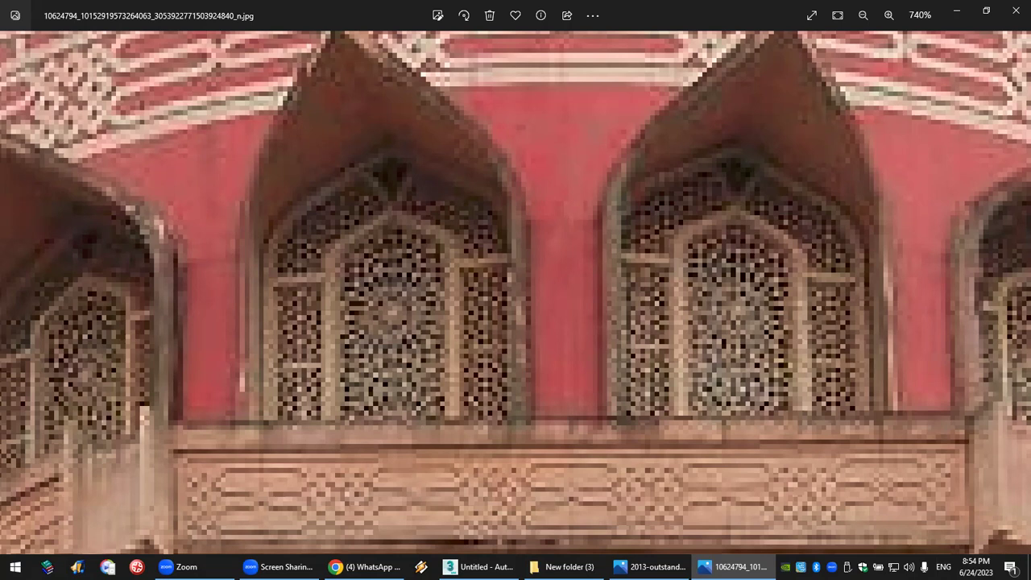
scroll(674, 170, down, 3)
Return to 3ds Max and move the short rectangle down in the Front view so its base sits on the ground line.
key(alt+Tab)
click(704, 177)
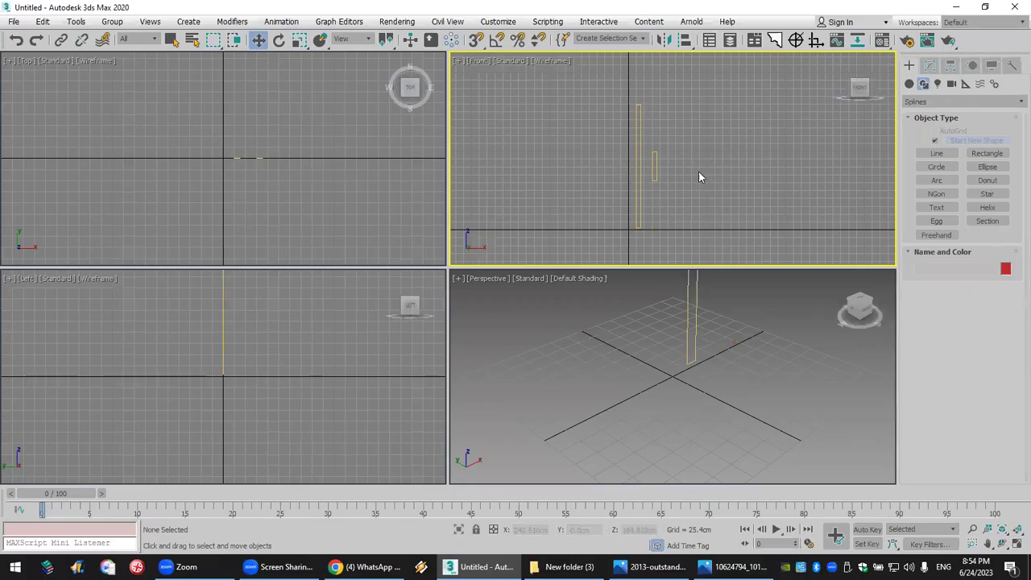
mouse_move(660, 179)
mouse_down()
mouse_move(660, 160)
mouse_move(659, 192)
mouse_move(660, 181)
mouse_up()
Draw an arc in the Front view, away from the rectangles on the negative X side, with its lower end at the ground line.
click(936, 153)
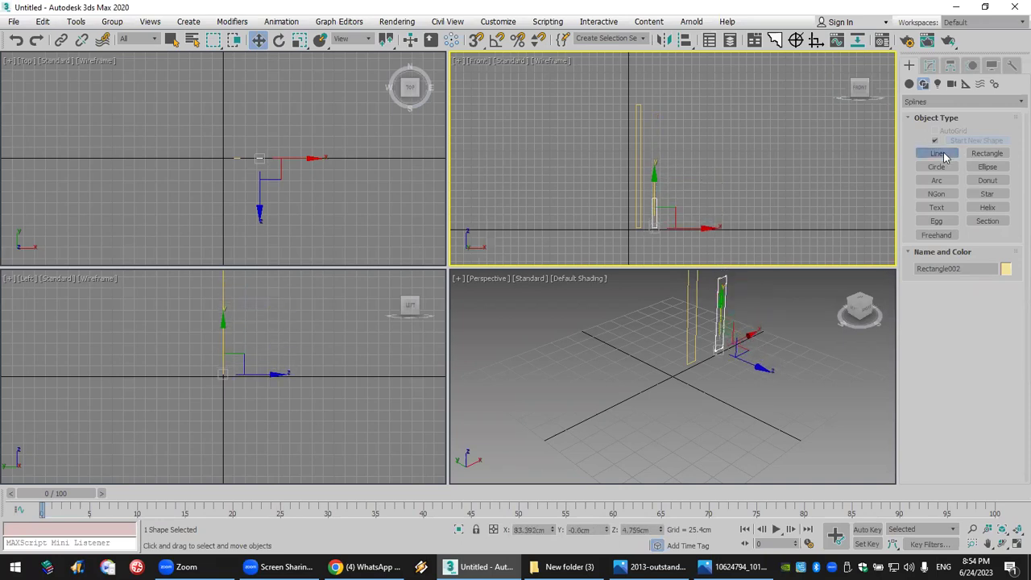
click(951, 180)
scroll(711, 182, down, 3)
drag(603, 129, 655, 214)
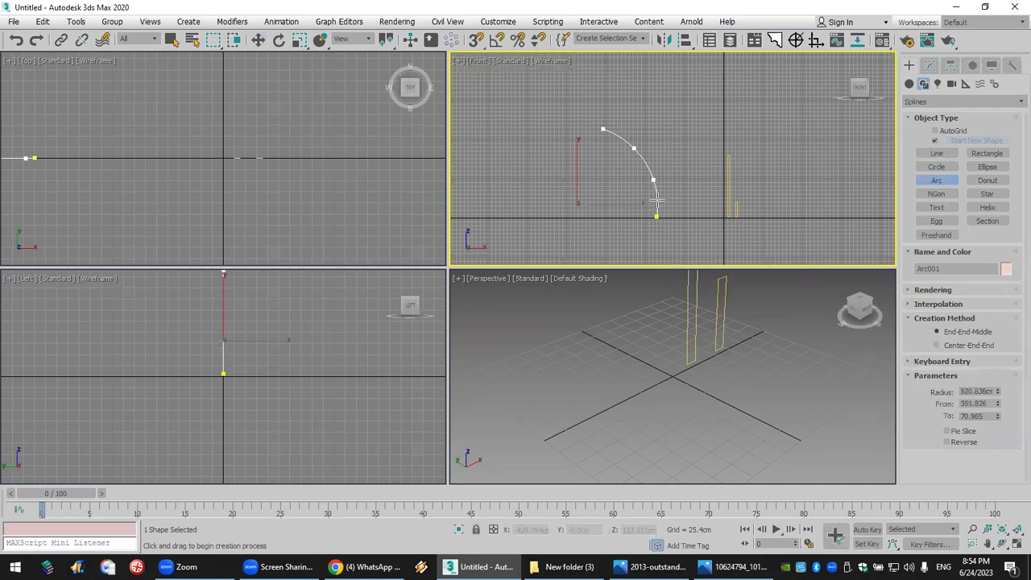
click(681, 191)
key(w)
scroll(653, 197, up, 2)
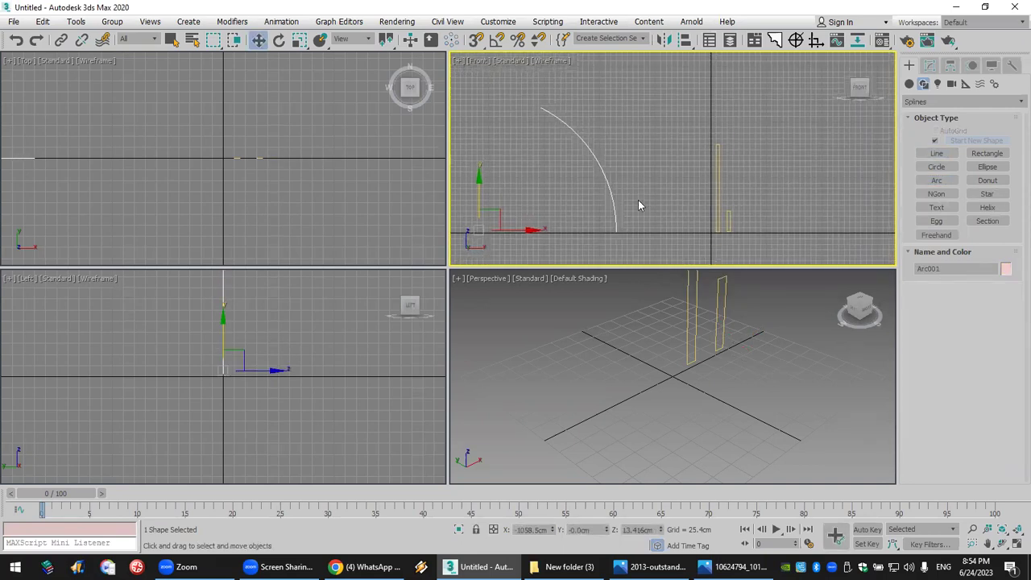
Create a Loft compound object with the arc as path and the short rectangle as its shape.
click(909, 83)
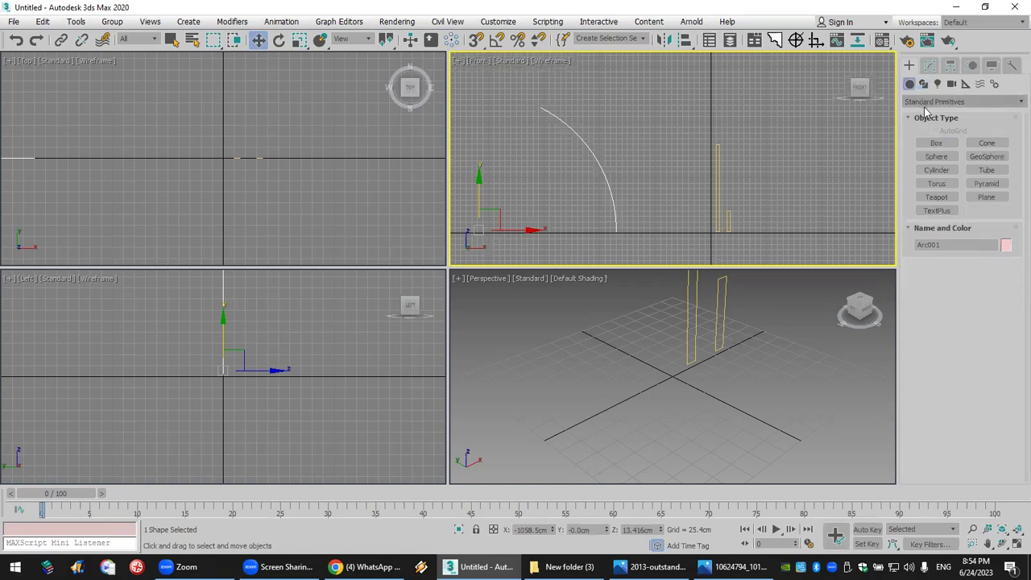
click(934, 102)
click(937, 138)
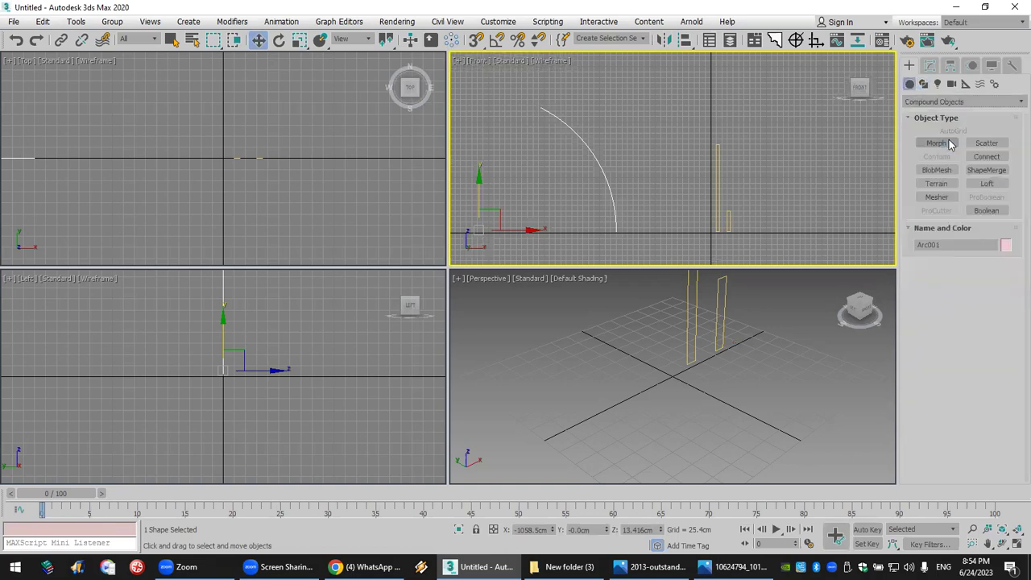
click(999, 187)
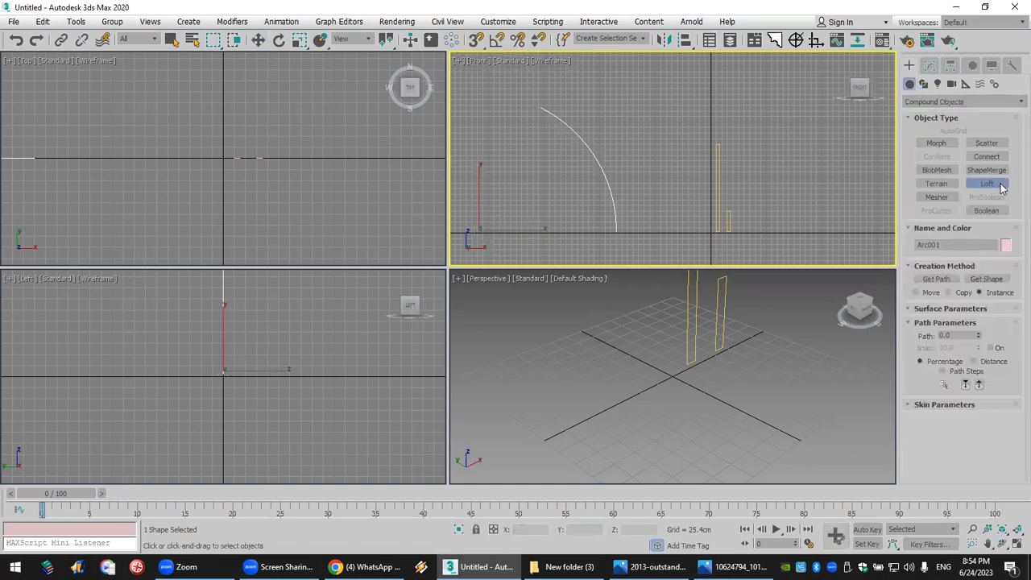
click(988, 281)
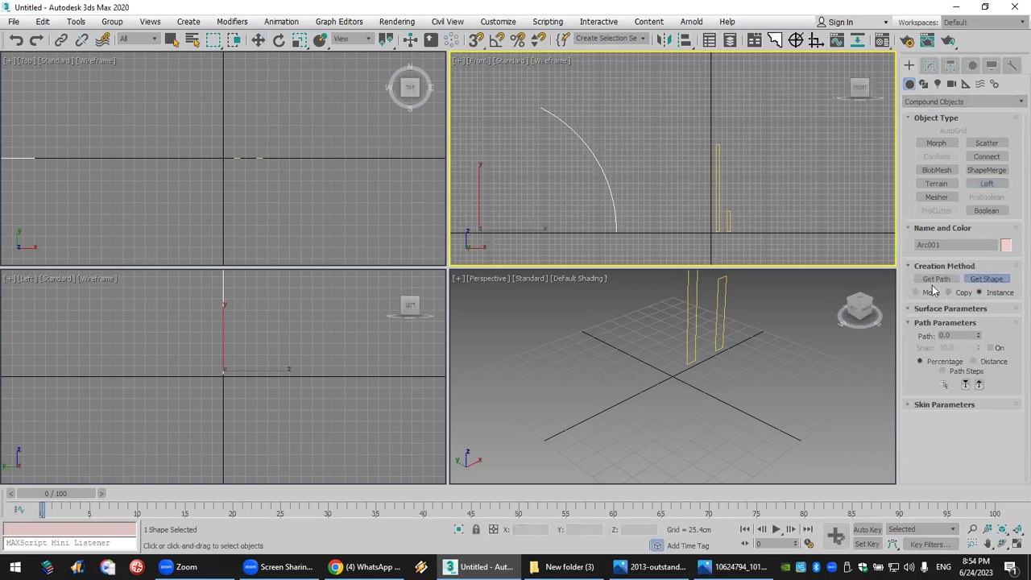
click(730, 222)
scroll(673, 370, down, 2)
middle_drag(673, 372, 709, 377)
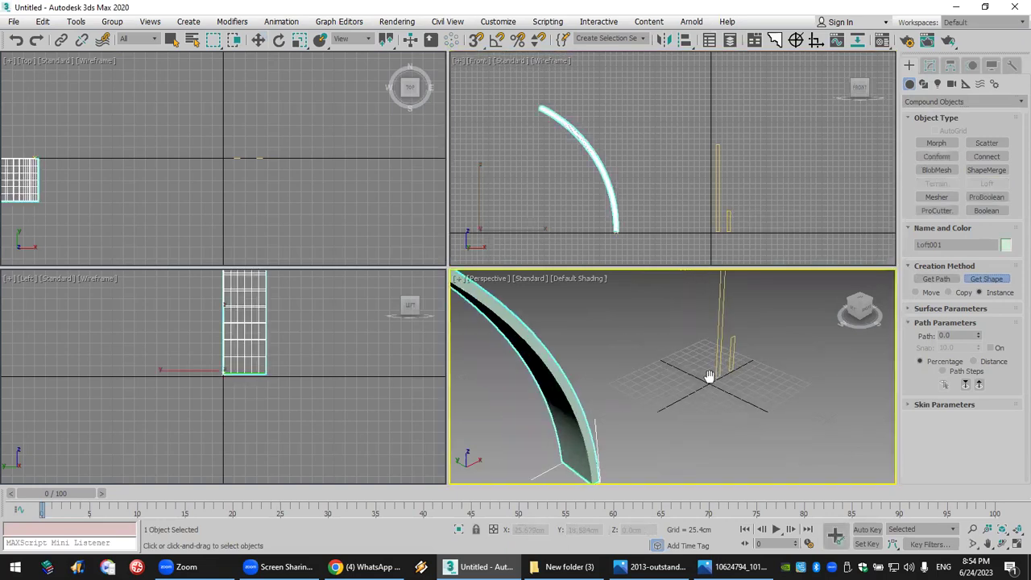
scroll(709, 376, down, 2)
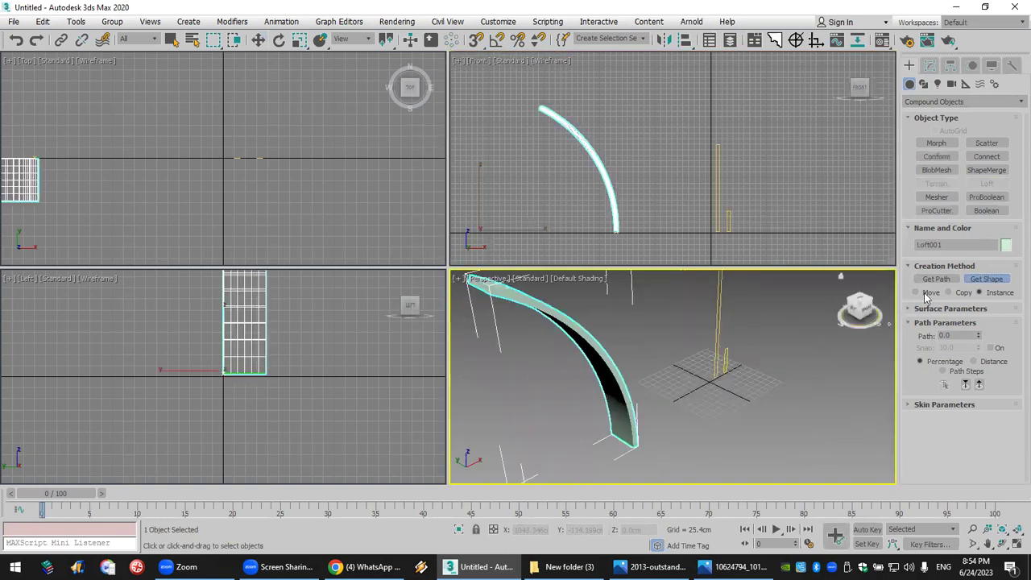
Set the loft's path position to 100 percent and assign the tall rectangle as the shape there.
text(100)
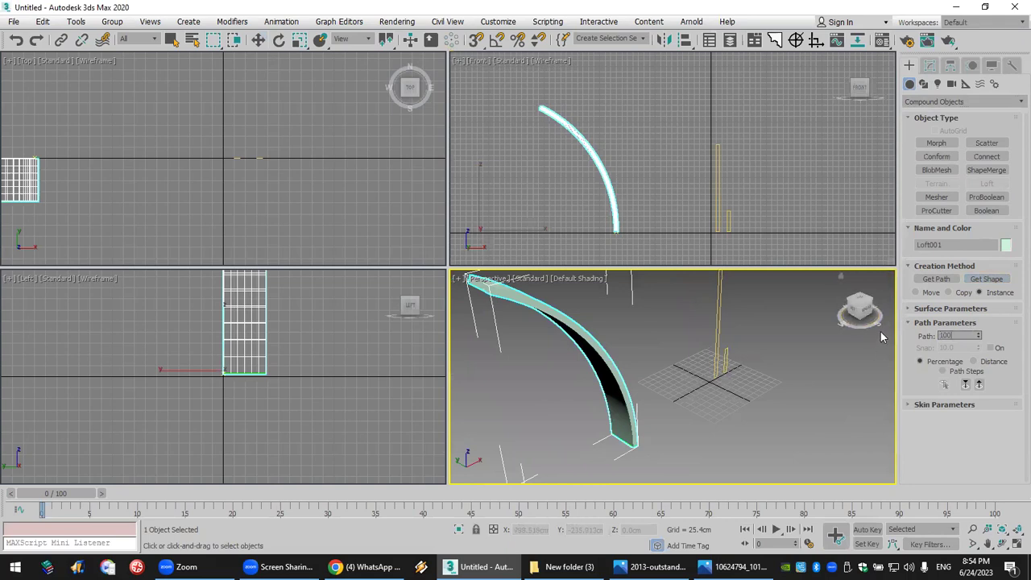
key(Return)
click(992, 279)
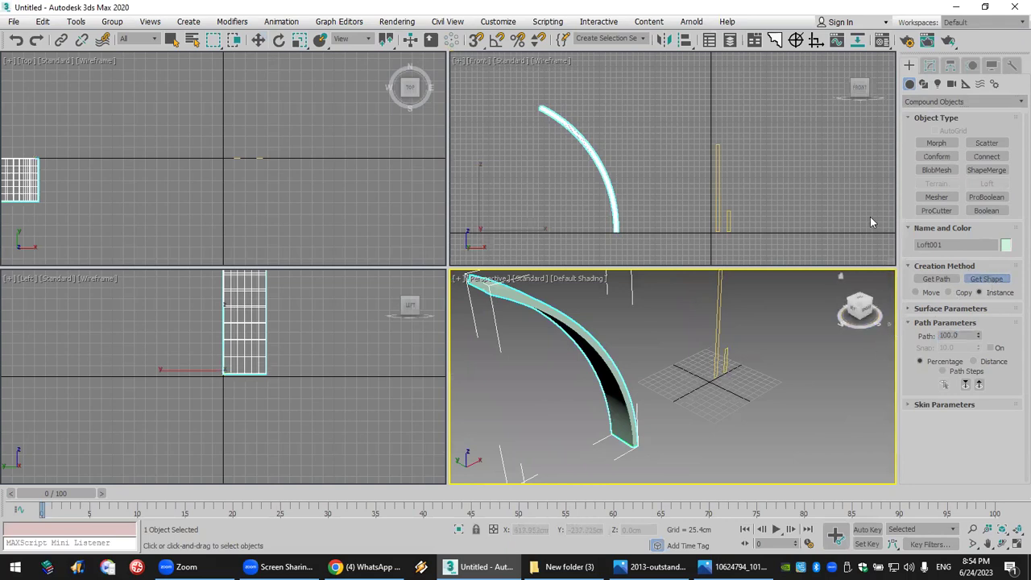
click(719, 170)
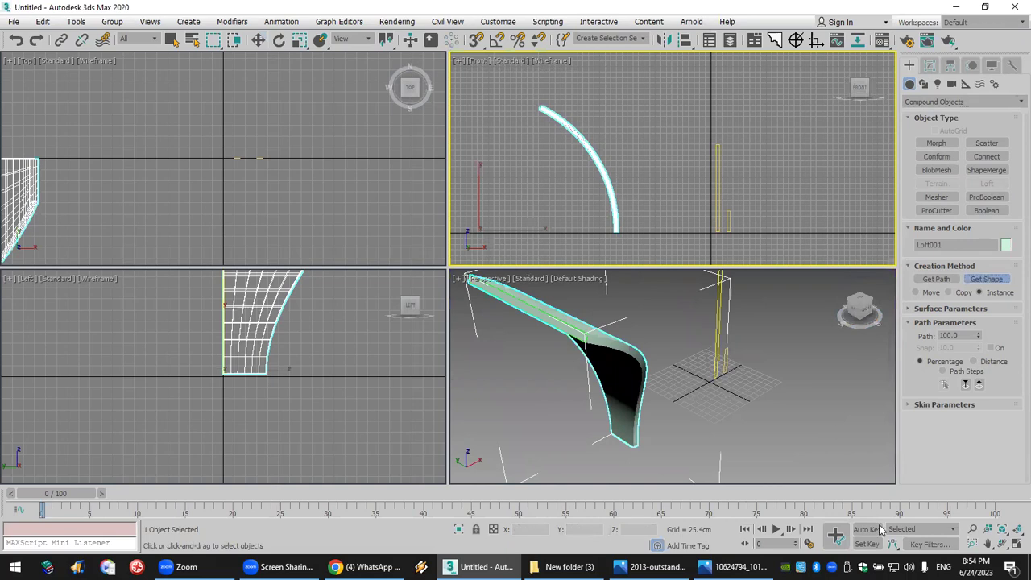
click(1002, 545)
drag(639, 343, 524, 313)
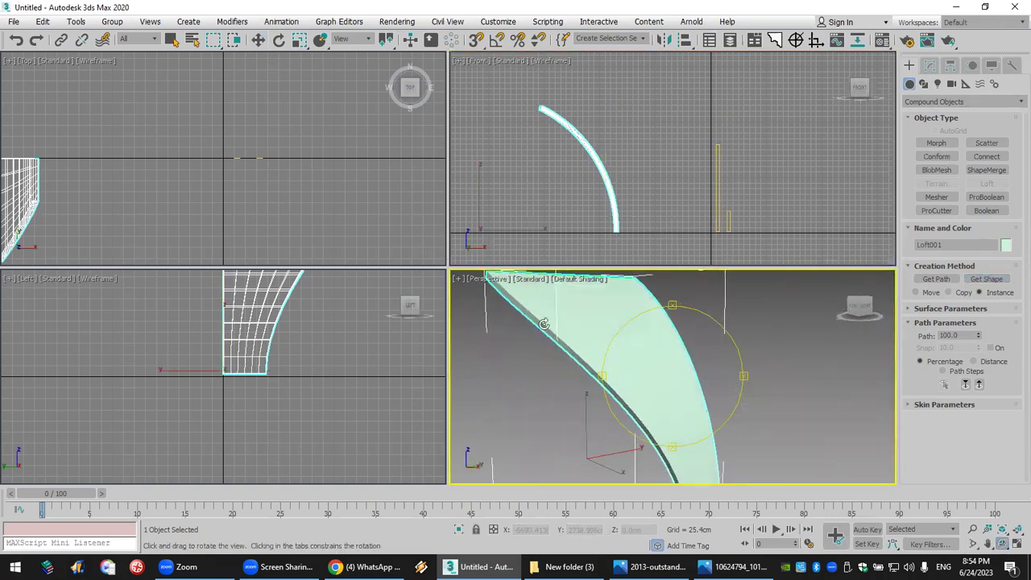
middle_drag(778, 212, 738, 199)
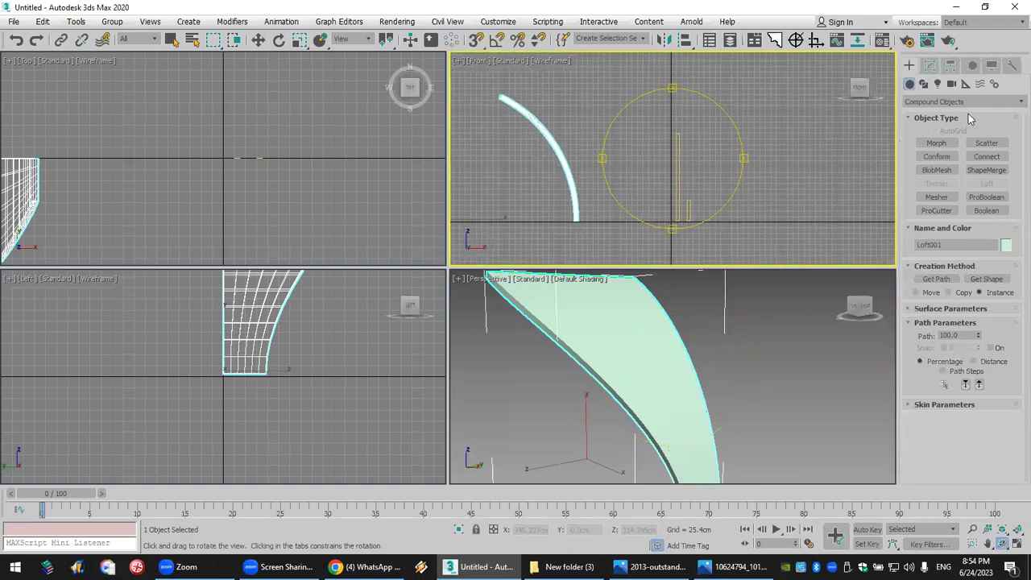
Edit the loft by setting its path position to 80 percent and assigning the short rectangle as the shape there.
click(929, 65)
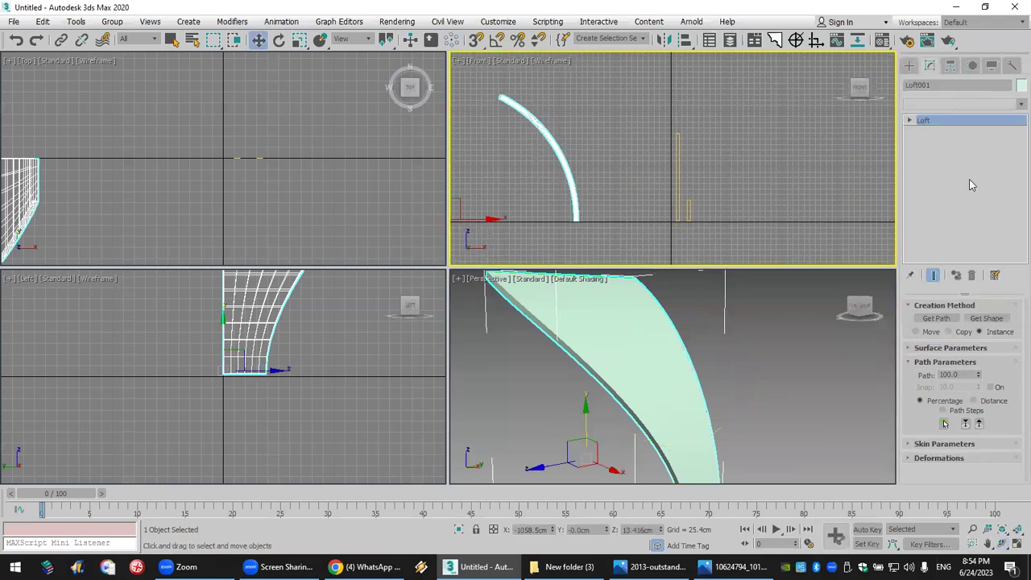
click(950, 104)
click(858, 281)
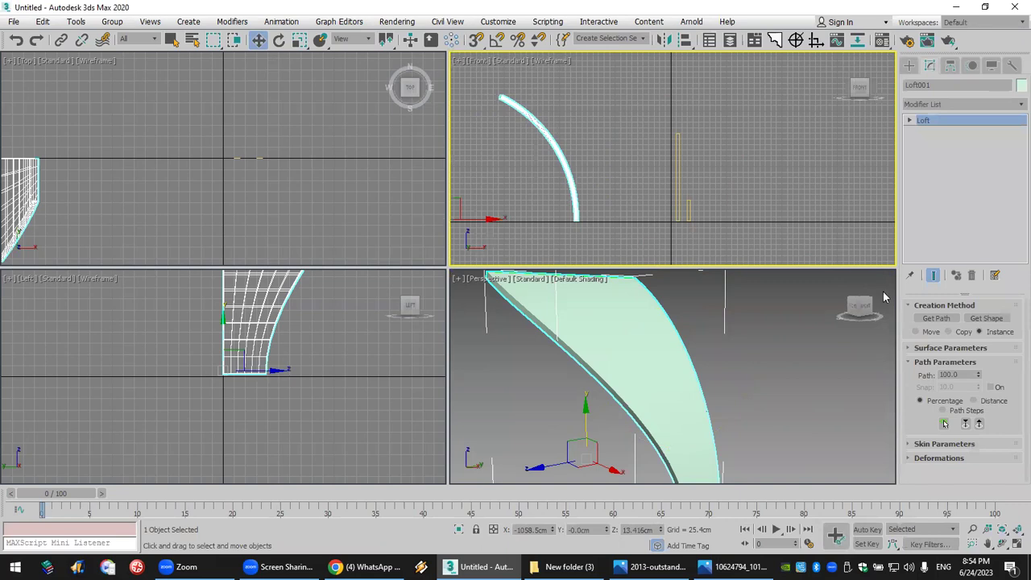
double_click(966, 374)
text(80)
key(Return)
click(990, 320)
click(690, 216)
alt+middle_drag(663, 325, 629, 360)
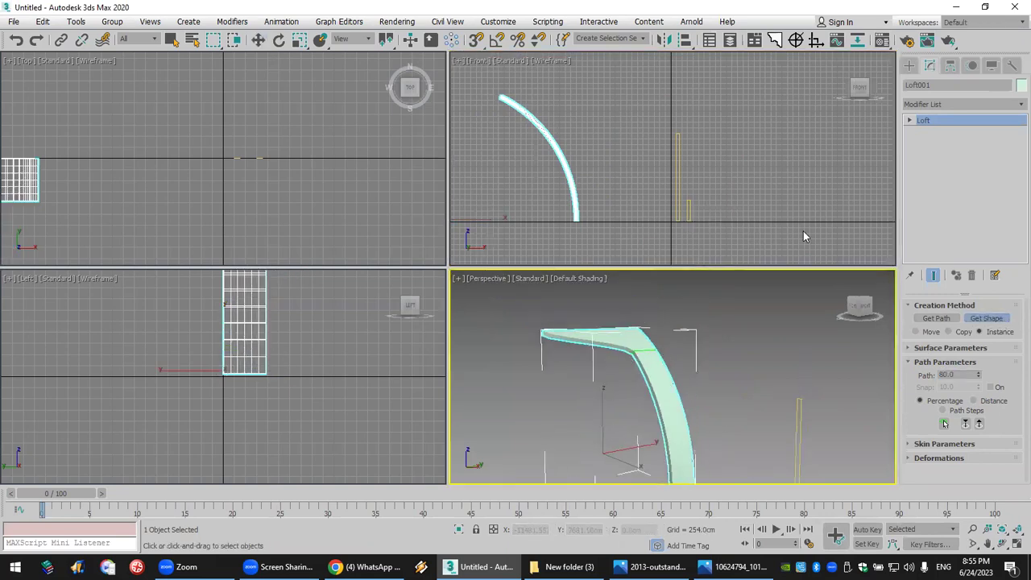
Move the loft's cross-section at path level 80 down along the arc so the flare starts lower.
click(909, 120)
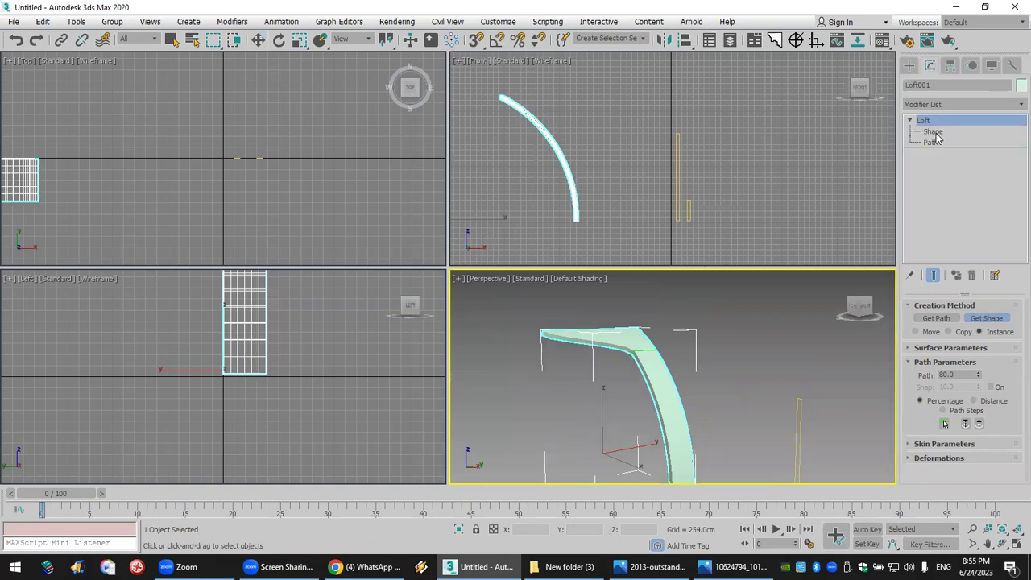
click(932, 132)
click(645, 350)
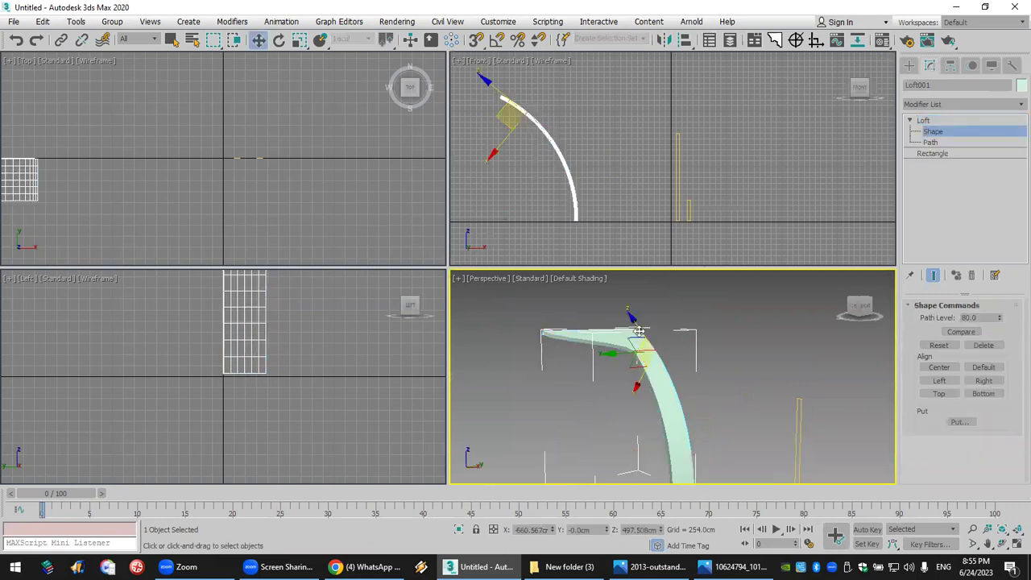
drag(638, 330, 676, 379)
Mirror a copy of the loft about X and move it along X until both tips meet in a pointed arch.
click(909, 66)
middle_drag(665, 147, 715, 161)
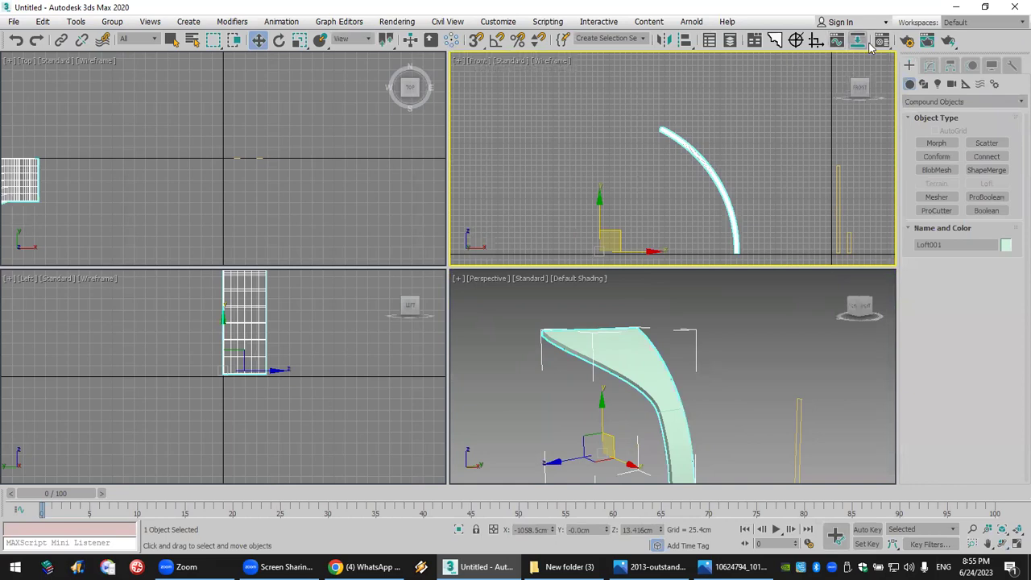
click(663, 40)
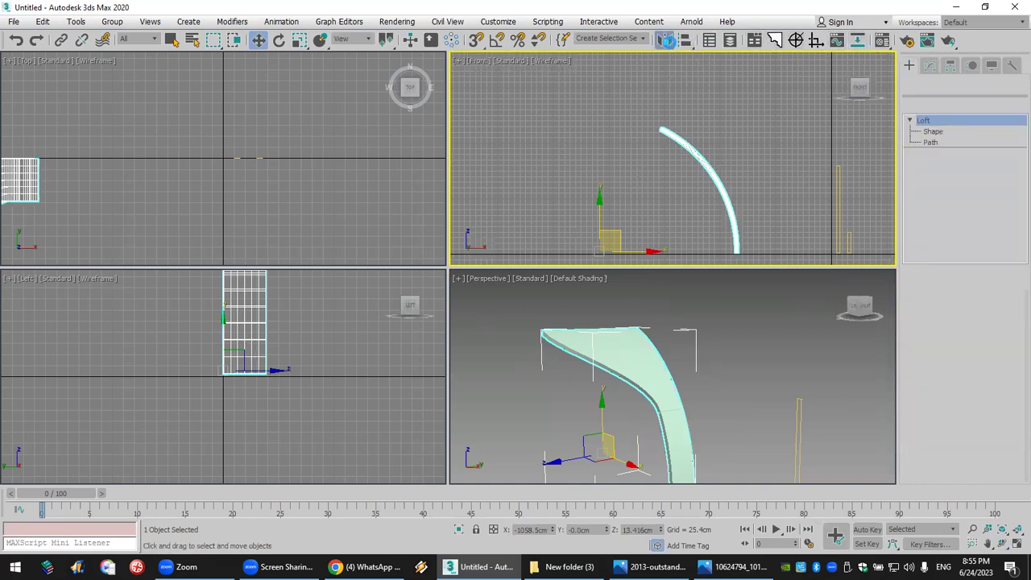
click(506, 326)
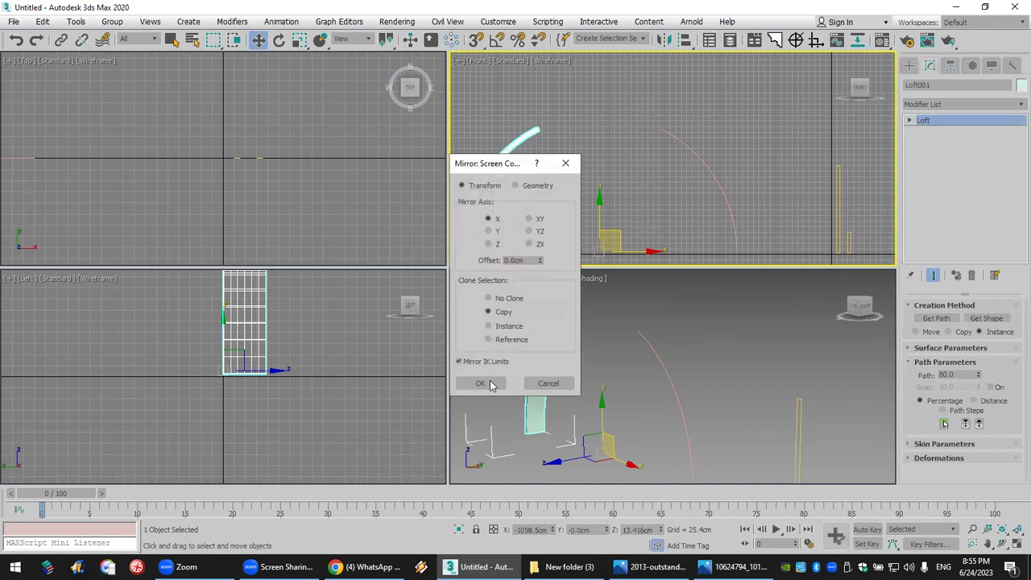
click(480, 382)
drag(632, 252, 749, 256)
click(758, 420)
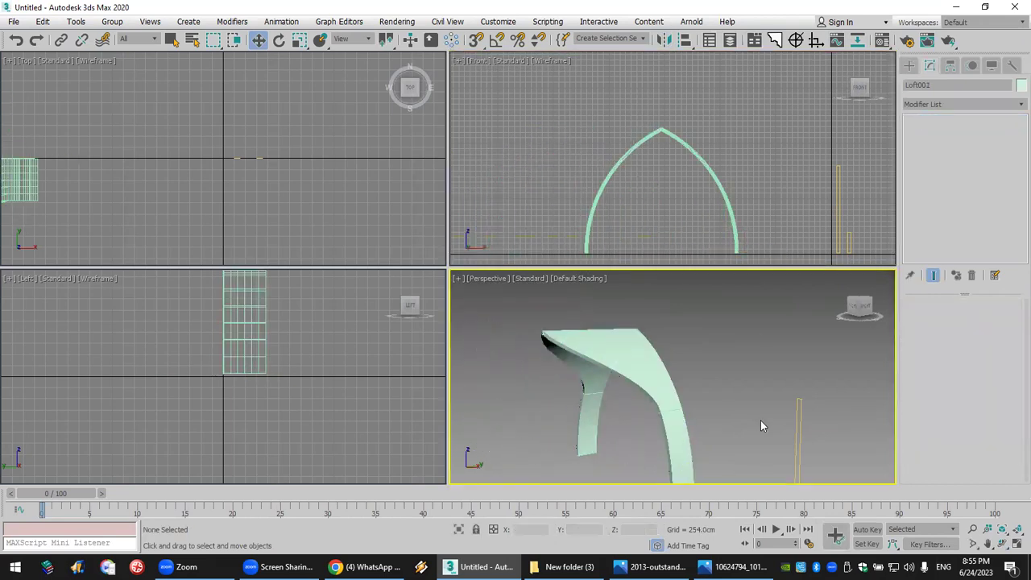
click(1001, 544)
drag(635, 353, 780, 352)
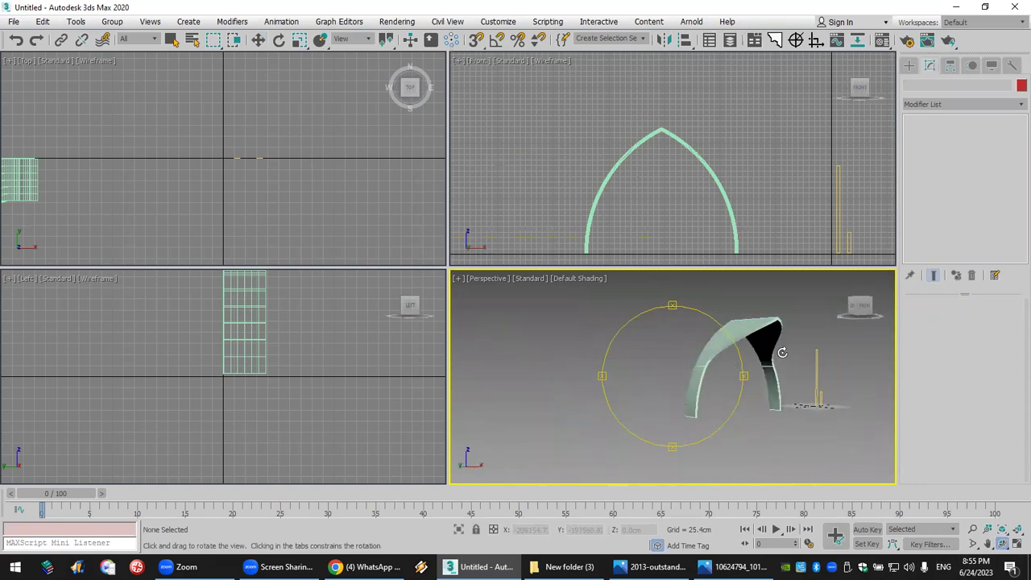
drag(616, 360, 624, 331)
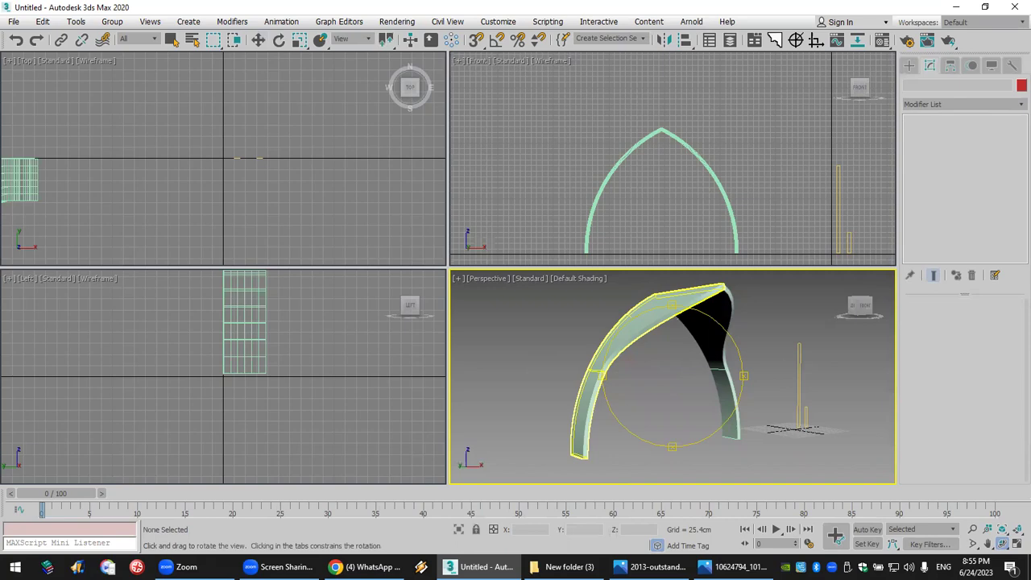
Switch to WhatsApp Web, close the enlarged mosque image and look through the model screenshots shared in the group chat.
key(alt+Tab)
click(724, 322)
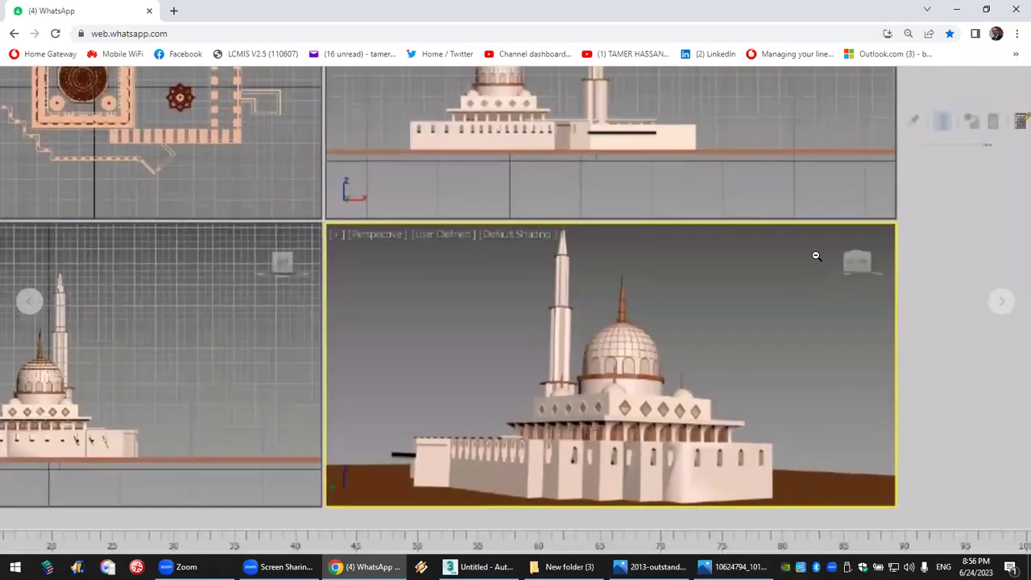
click(816, 256)
click(1008, 83)
scroll(612, 306, down, 1)
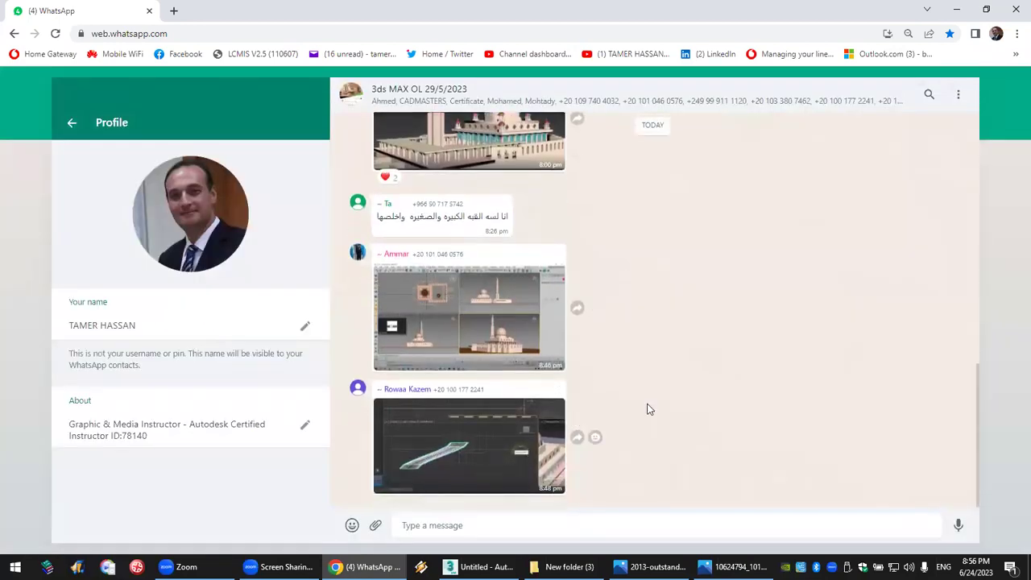
scroll(649, 410, up, 5)
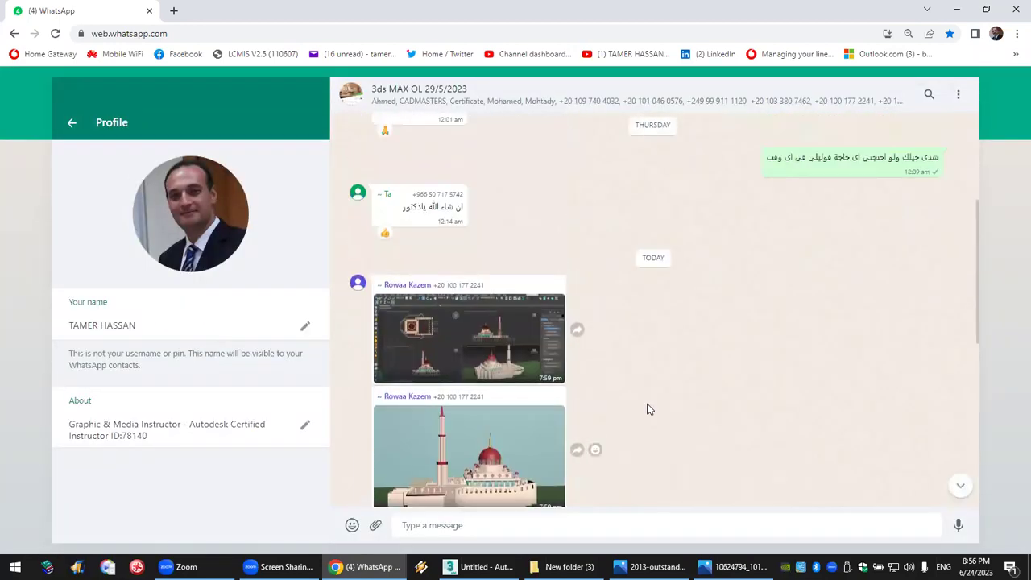
scroll(649, 409, down, 1)
scroll(651, 409, up, 3)
scroll(652, 409, up, 3)
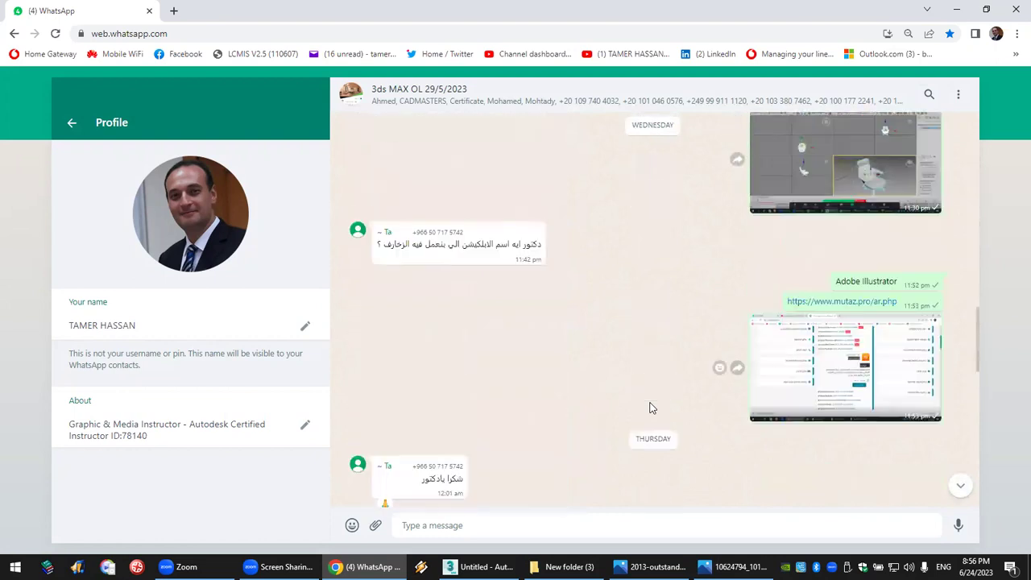
scroll(652, 408, down, 15)
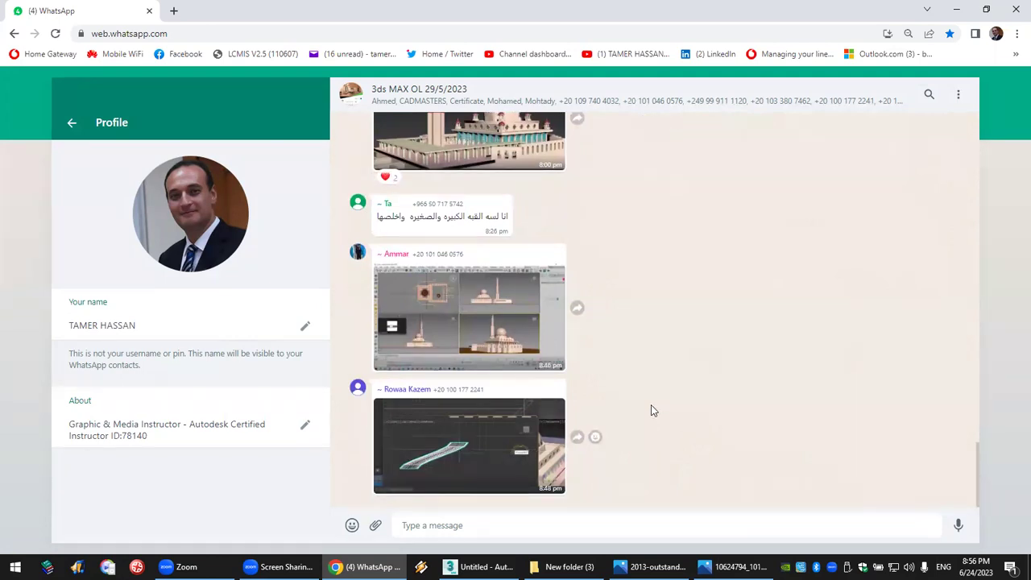
scroll(653, 410, up, 3)
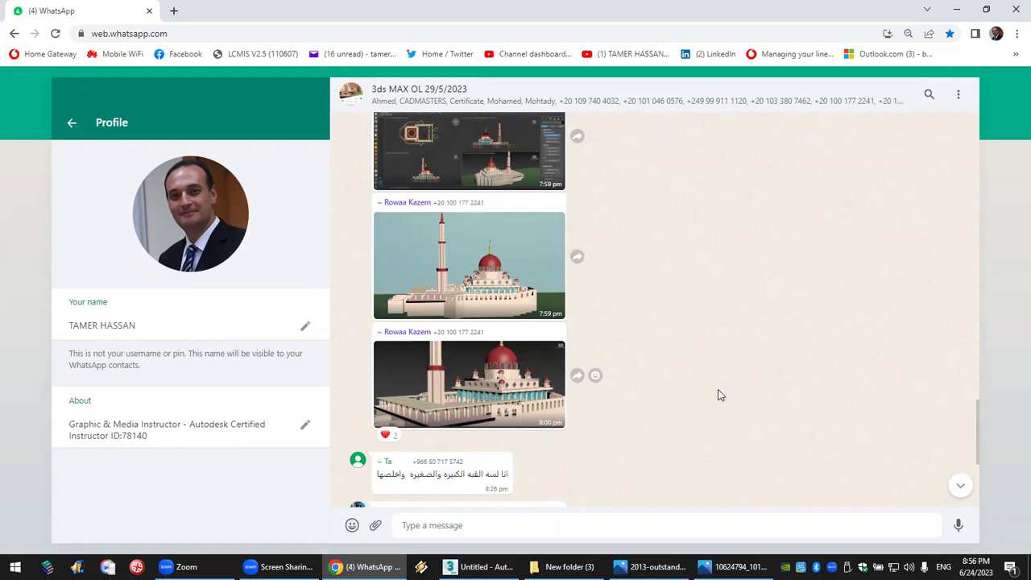
scroll(717, 399, down, 2)
scroll(733, 398, down, 1)
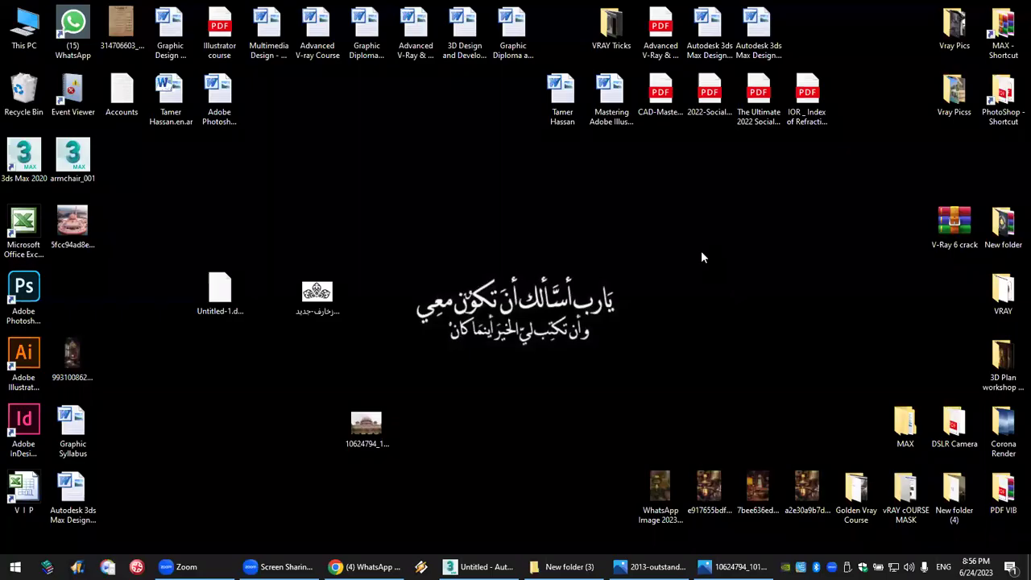
Switch back to 3ds Max and reset to an empty scene, discarding the unsaved changes.
key(super+d)
double_click(999, 28)
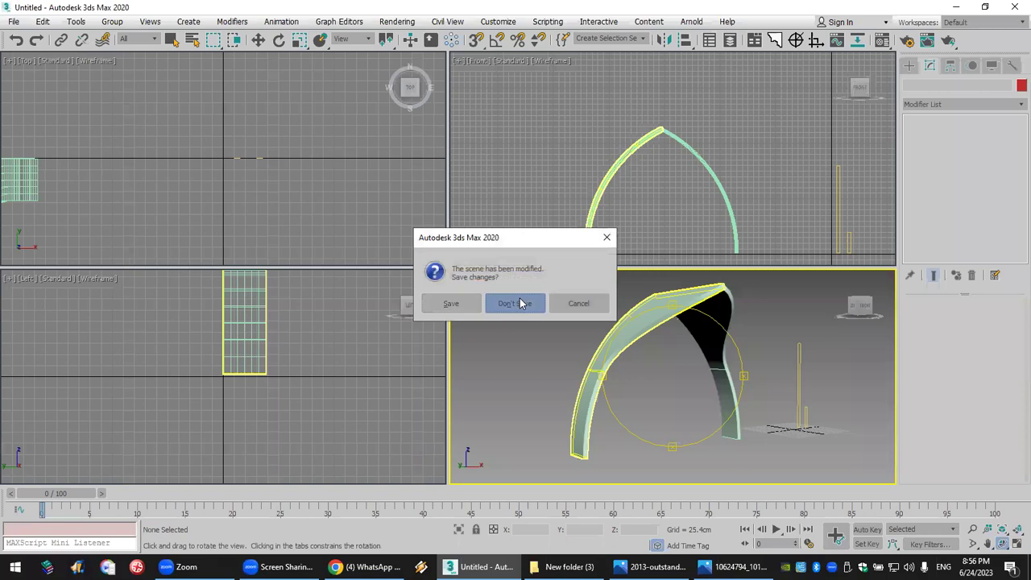
click(521, 301)
click(478, 304)
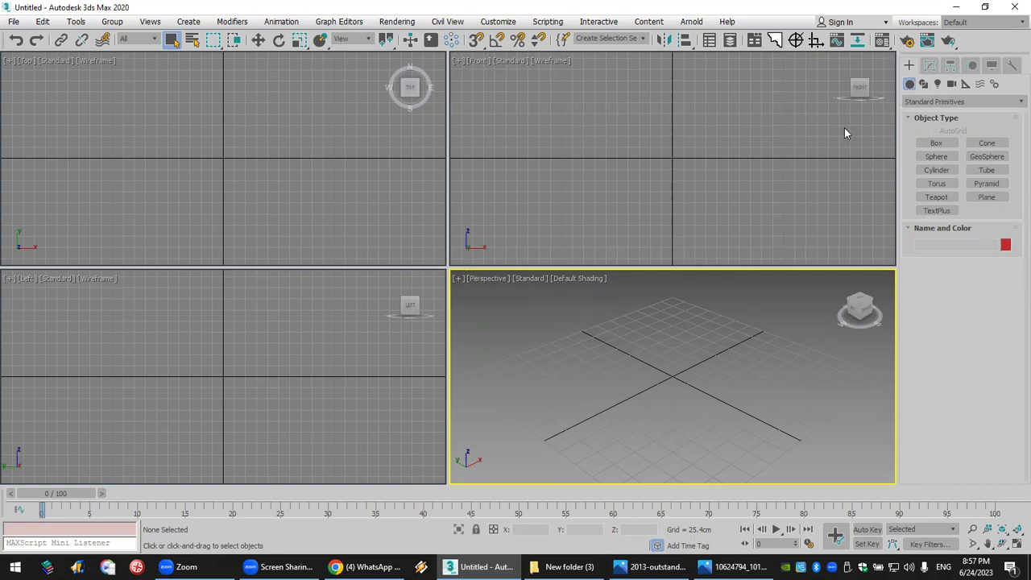
Draw a WRectangle extended spline in the Top view, about 361 cm long, 388 cm wide and 19 cm thick.
click(924, 87)
click(934, 101)
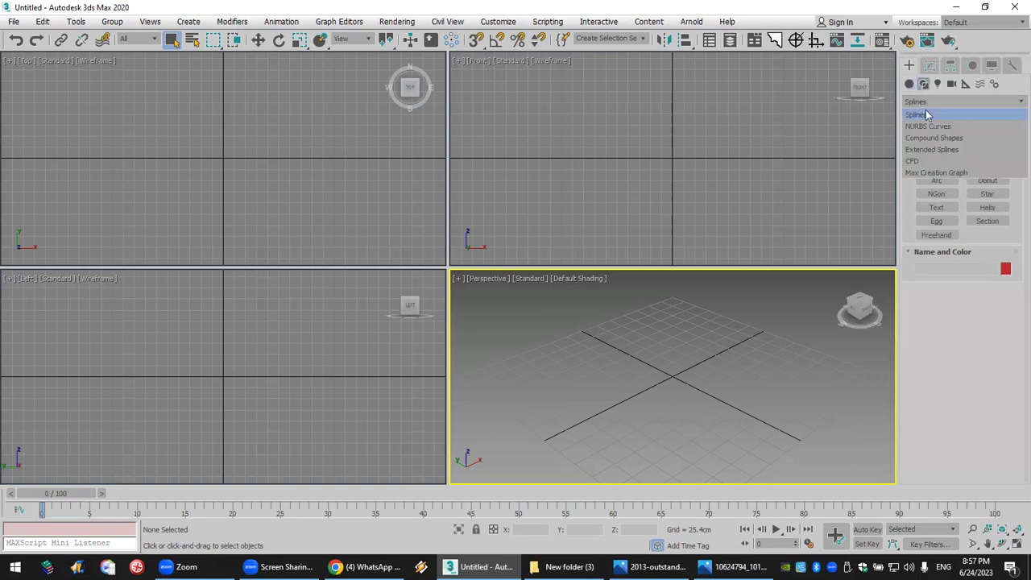
click(946, 150)
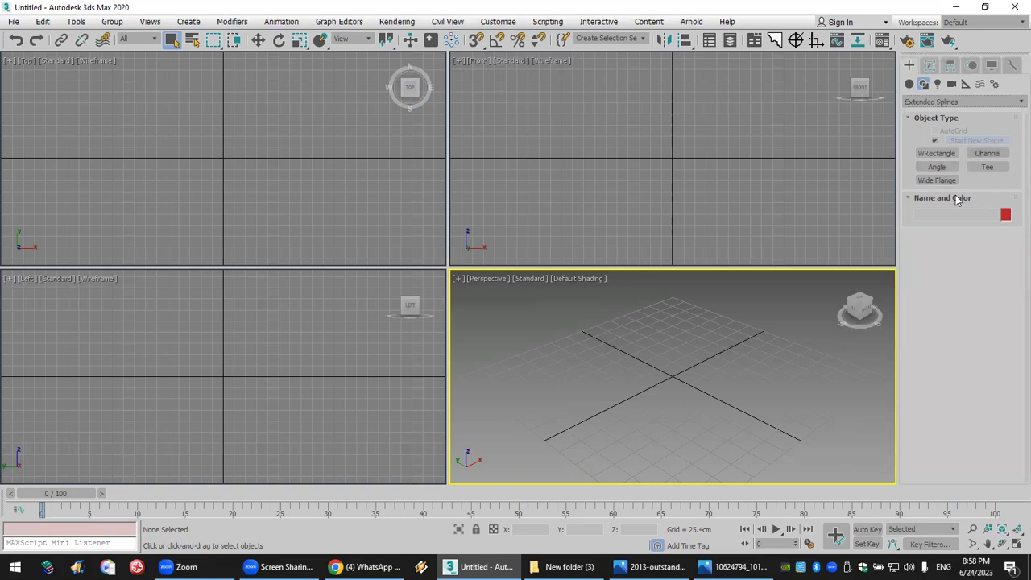
click(938, 156)
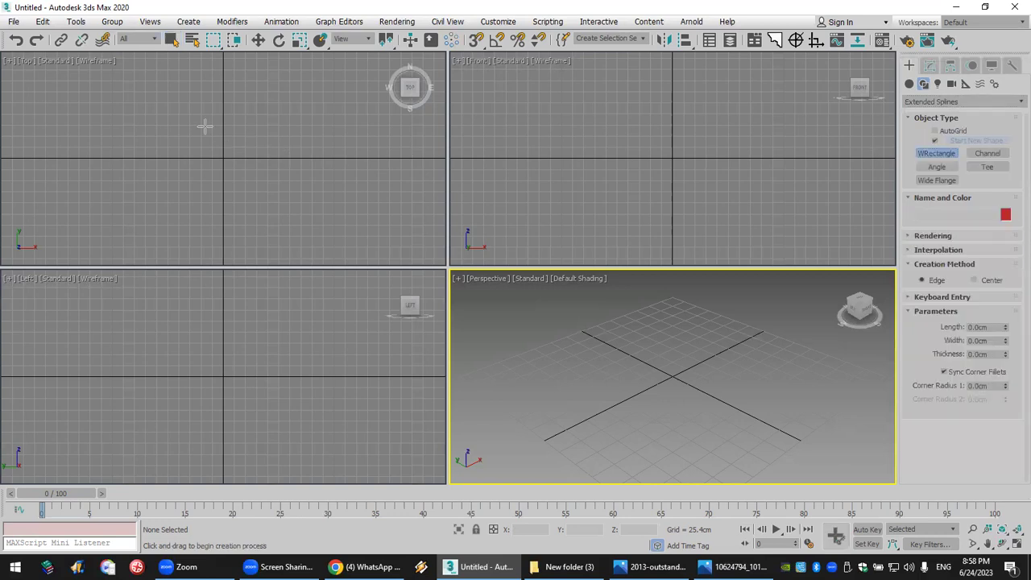
drag(145, 86, 313, 240)
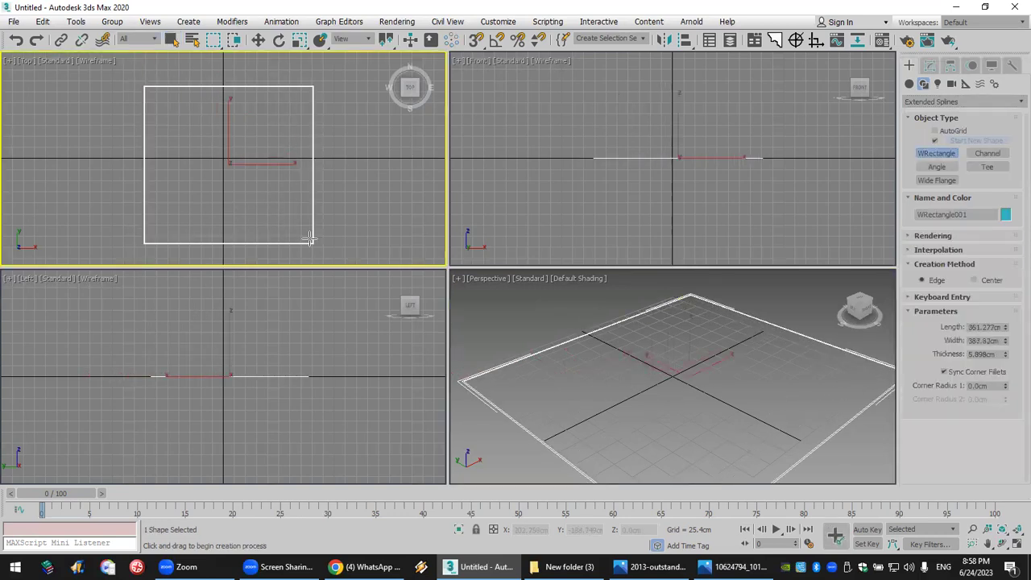
middle_drag(304, 187, 306, 157)
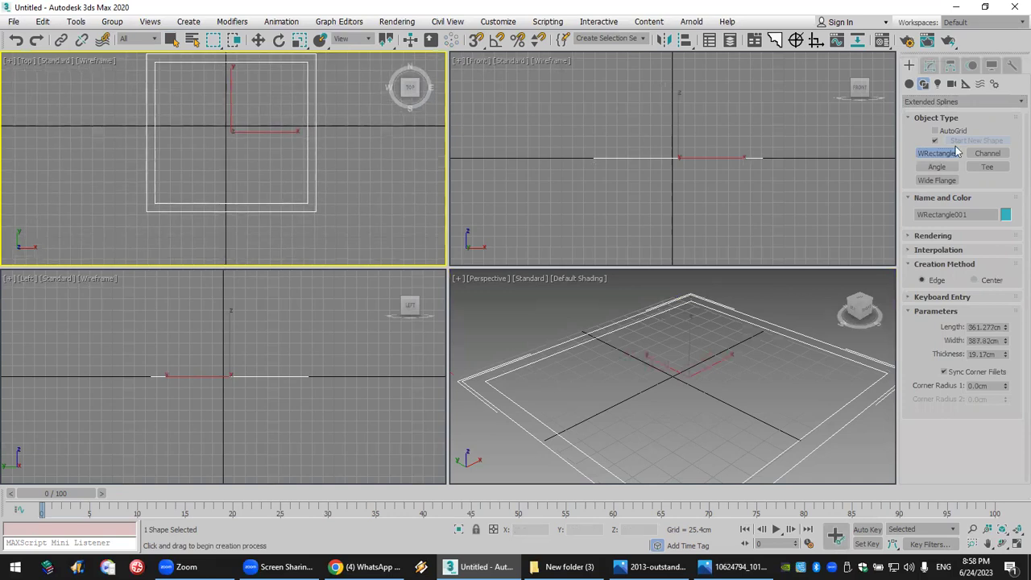
Draw a small plain rectangle in the Top view across the middle of the WRectangle's lower double edge.
click(909, 83)
click(916, 102)
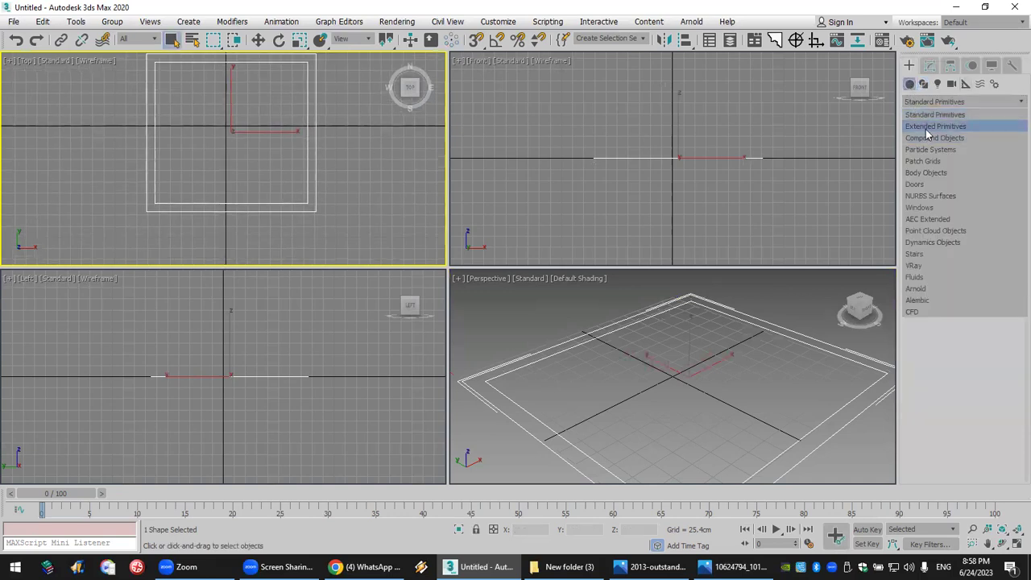
click(931, 113)
click(924, 84)
click(962, 101)
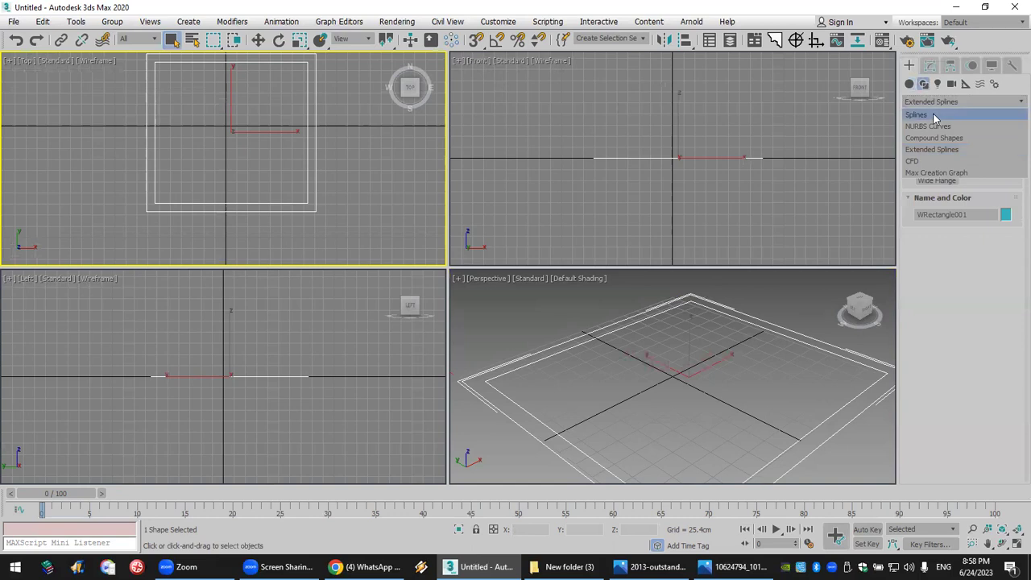
click(930, 113)
click(984, 153)
drag(210, 192, 260, 219)
right_click(260, 218)
Apply an Edit Spline modifier to the WRectangle and attach the small rectangle to it.
scroll(552, 368, down, 5)
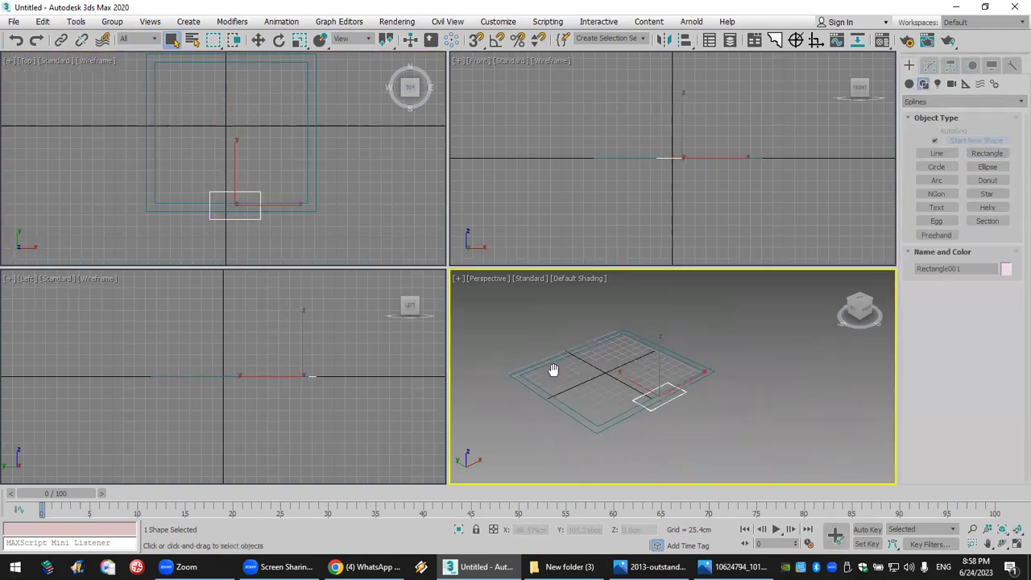
click(585, 398)
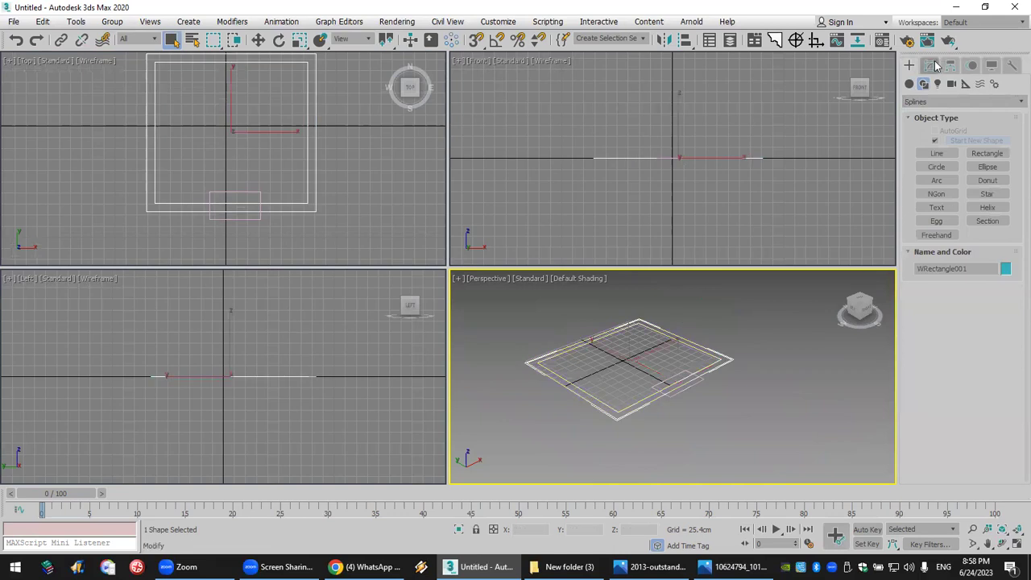
click(930, 66)
click(941, 108)
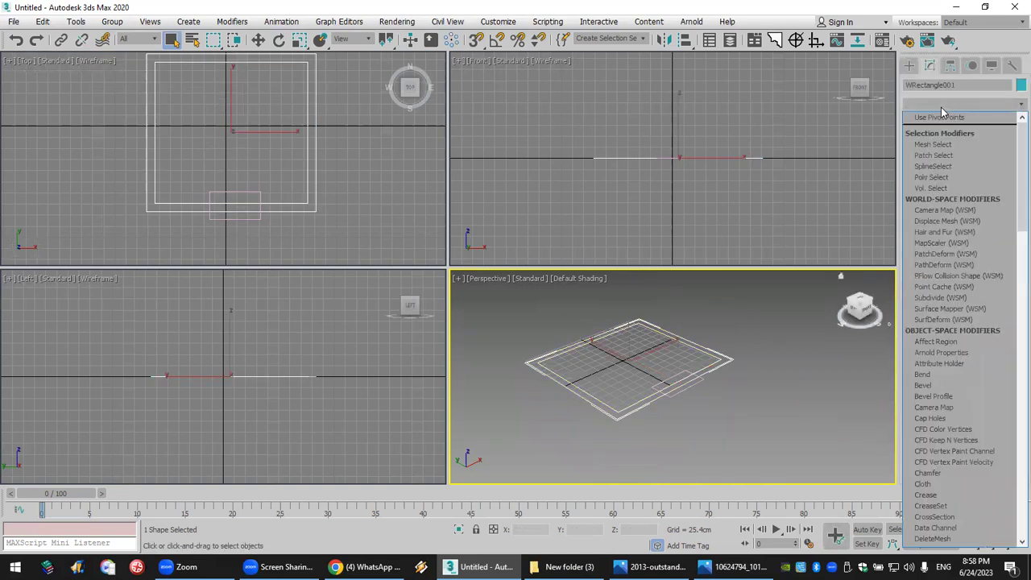
key(e)
click(959, 162)
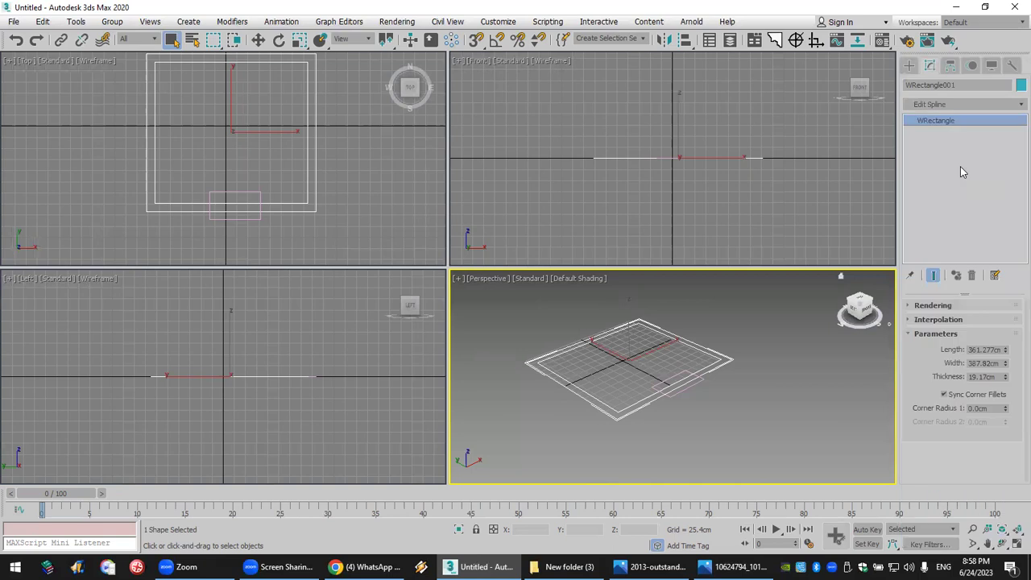
scroll(932, 432, down, 4)
click(936, 419)
click(682, 393)
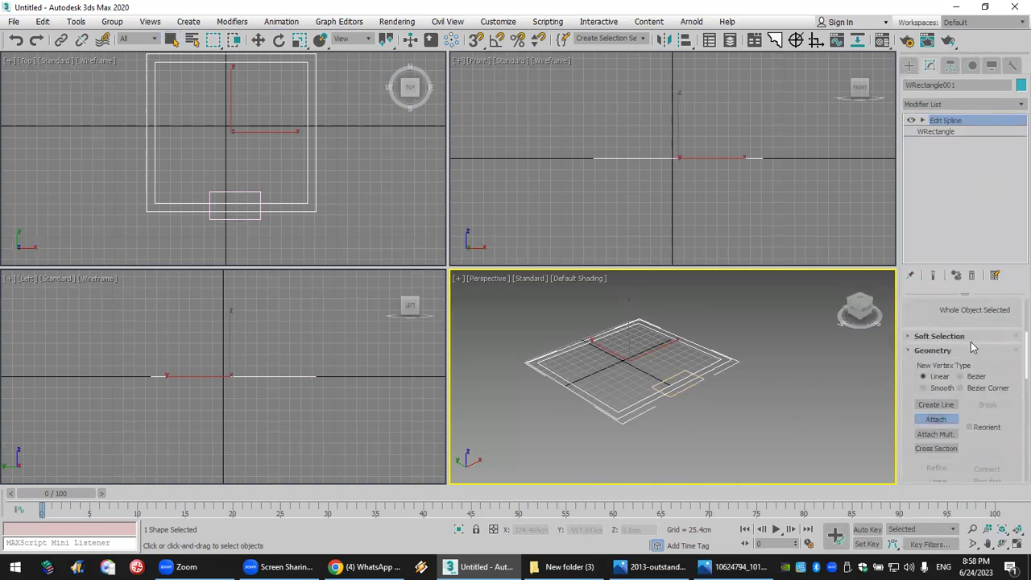
Trim the overlapping spline pieces around the small rectangle at Spline level, leaving a gap with closed ends in the lower wall.
click(920, 120)
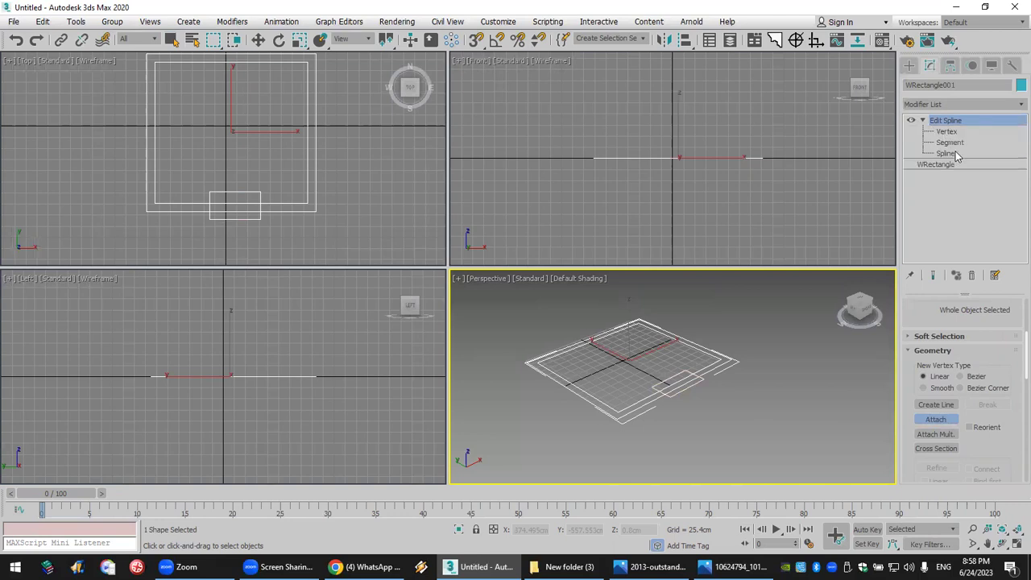
click(945, 153)
drag(1014, 450, 1011, 260)
scroll(958, 387, down, 4)
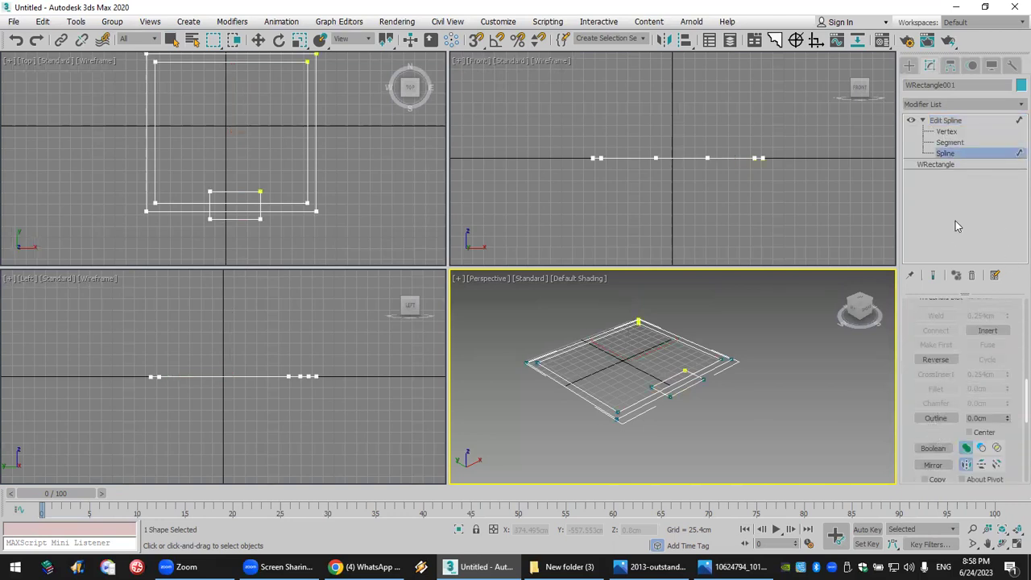
scroll(938, 429, down, 2)
click(935, 422)
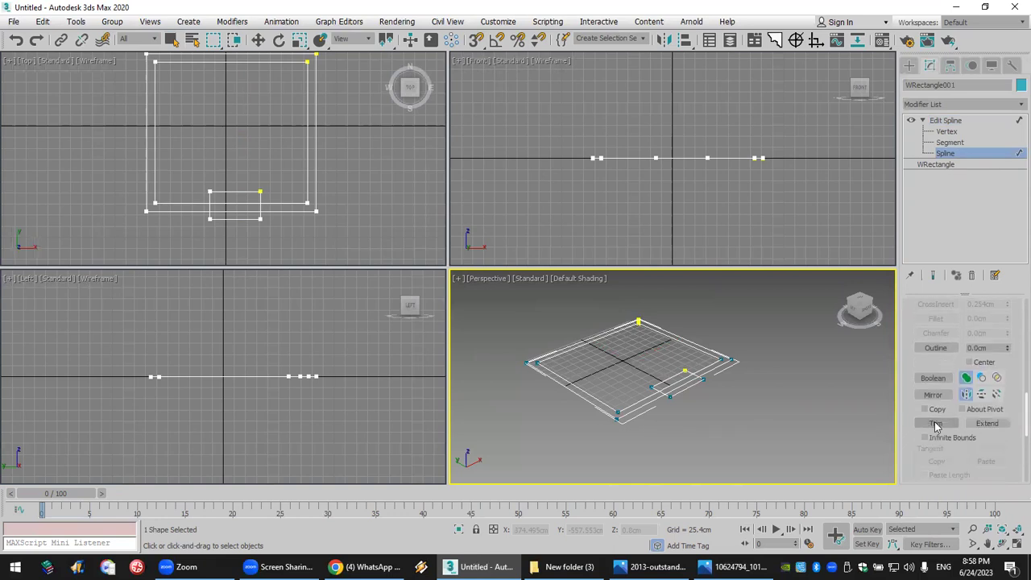
click(690, 386)
click(688, 370)
click(686, 371)
click(678, 370)
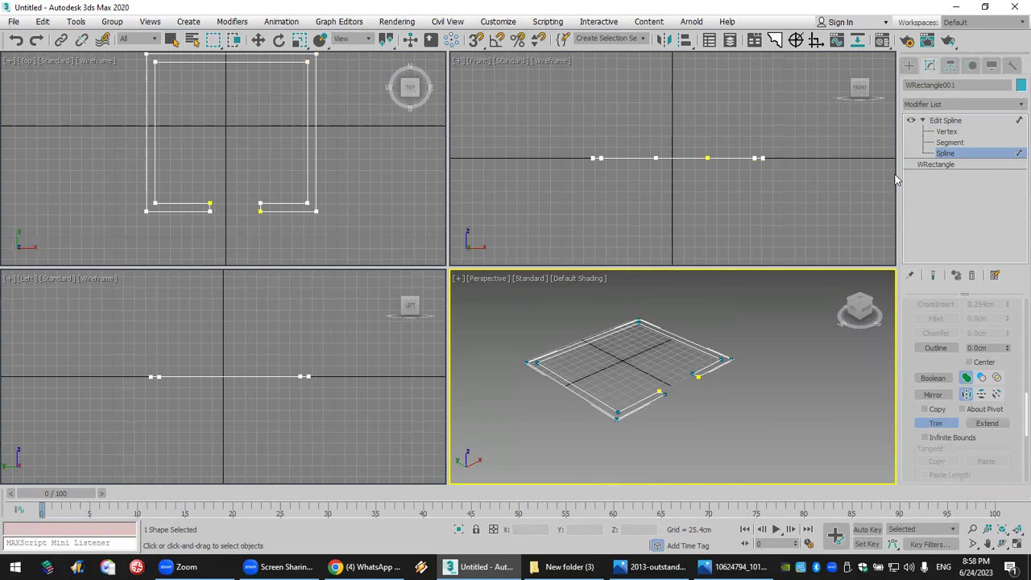
Select all vertices of the trimmed outline and weld them.
click(946, 132)
key(ctrl+a)
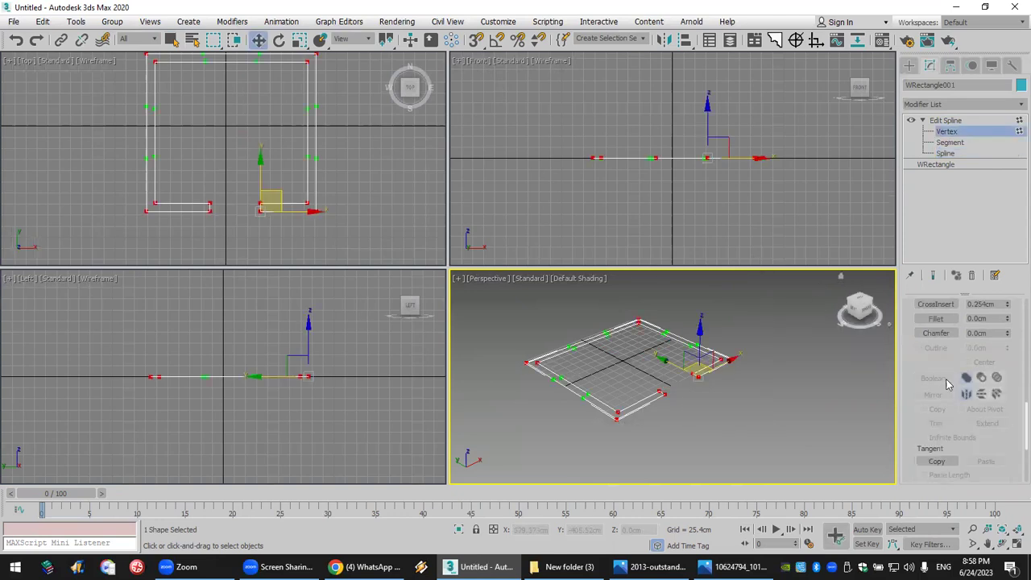
scroll(936, 360, up, 3)
click(934, 341)
Set all vertices of the wall outline to the Corner type and leave vertex editing.
drag(829, 447, 589, 421)
click(616, 415)
right_click(616, 415)
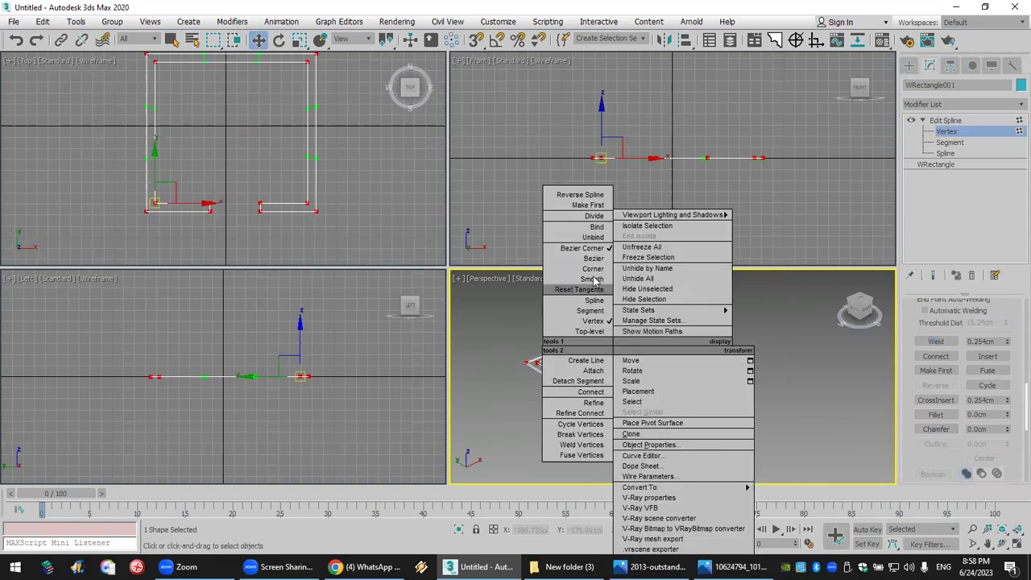
click(592, 274)
middle_drag(299, 202, 270, 211)
click(910, 66)
scroll(793, 367, up, 5)
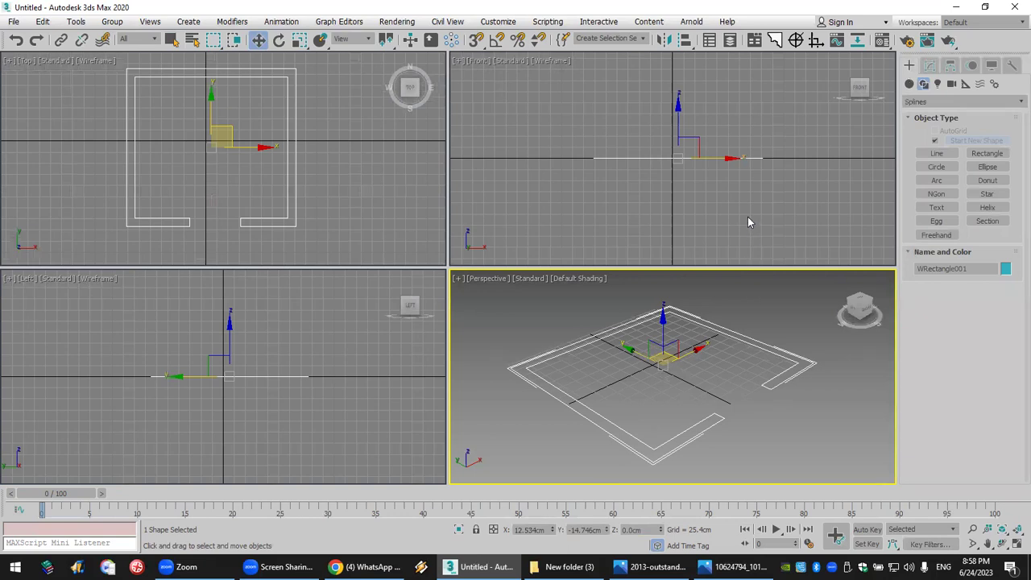
Extrude the wall outline by 210.82 cm, and remove the Extrude modifier from the stack again.
click(929, 66)
click(936, 105)
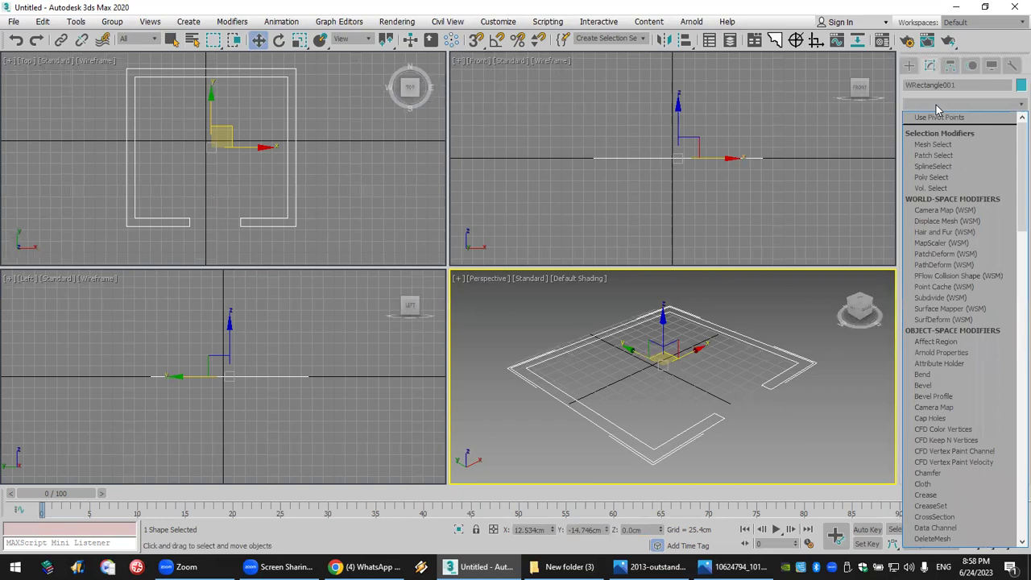
key(e)
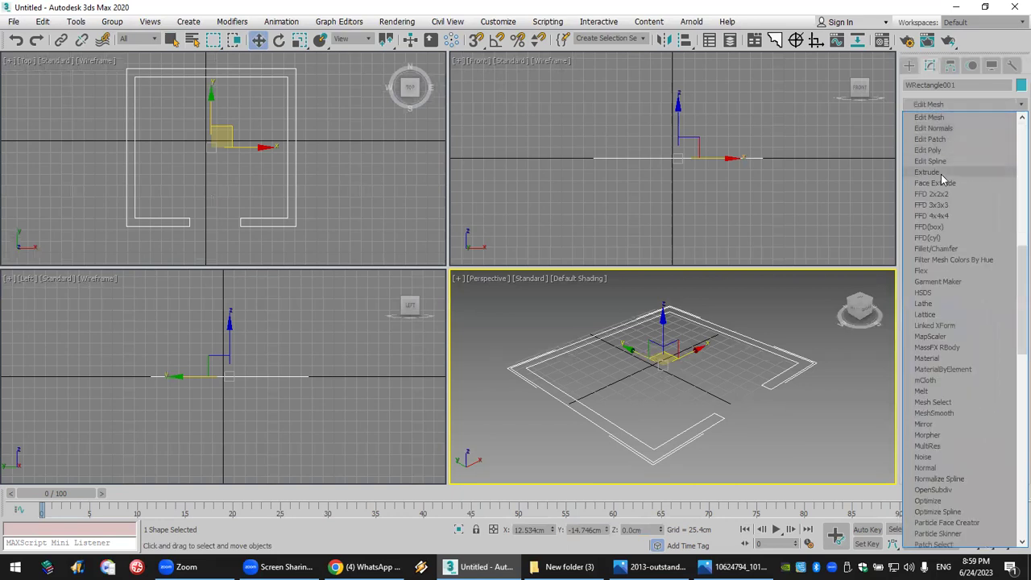
click(941, 173)
drag(999, 307, 1013, 196)
scroll(750, 396, down, 5)
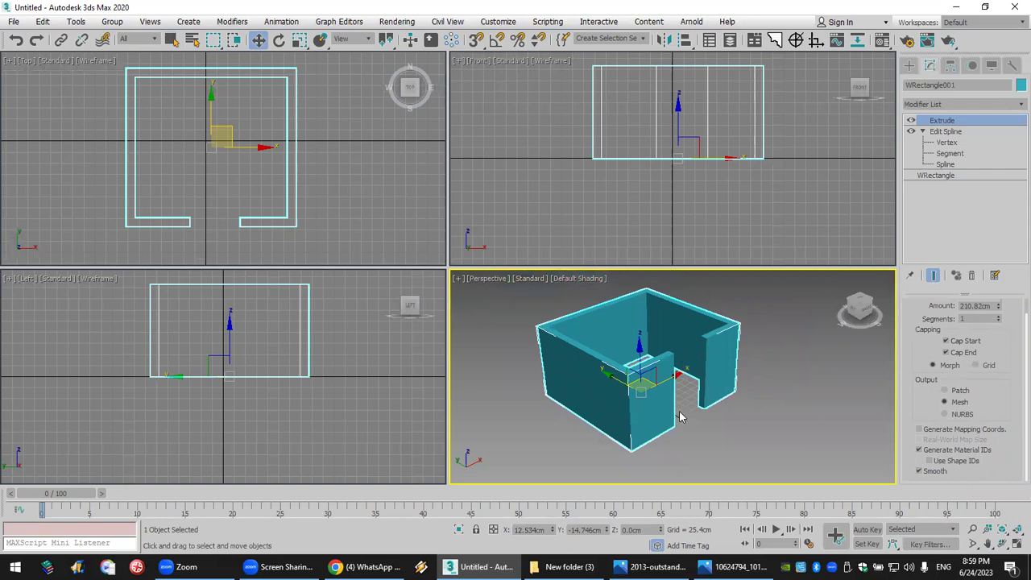
middle_drag(684, 400, 694, 402)
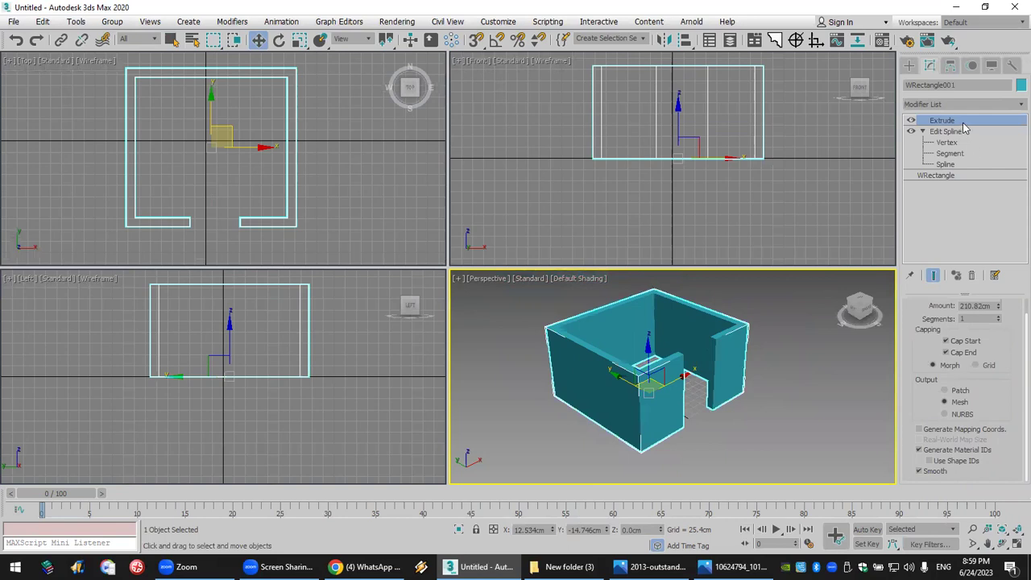
click(971, 274)
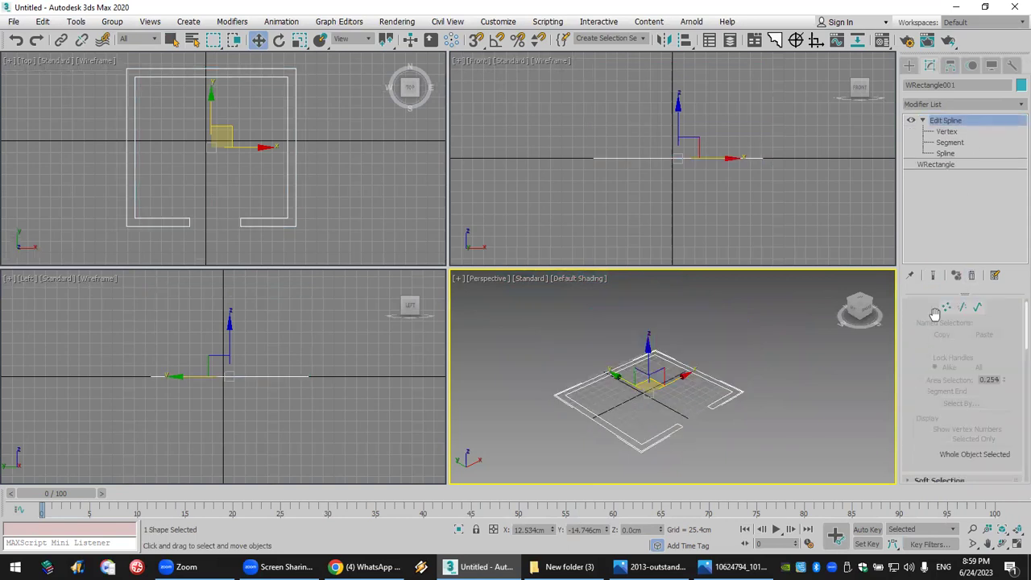
List the modifiers starting at Edit Mesh and share a screenshot of them in the 3ds MAX OL group chat in WhatsApp.
click(947, 105)
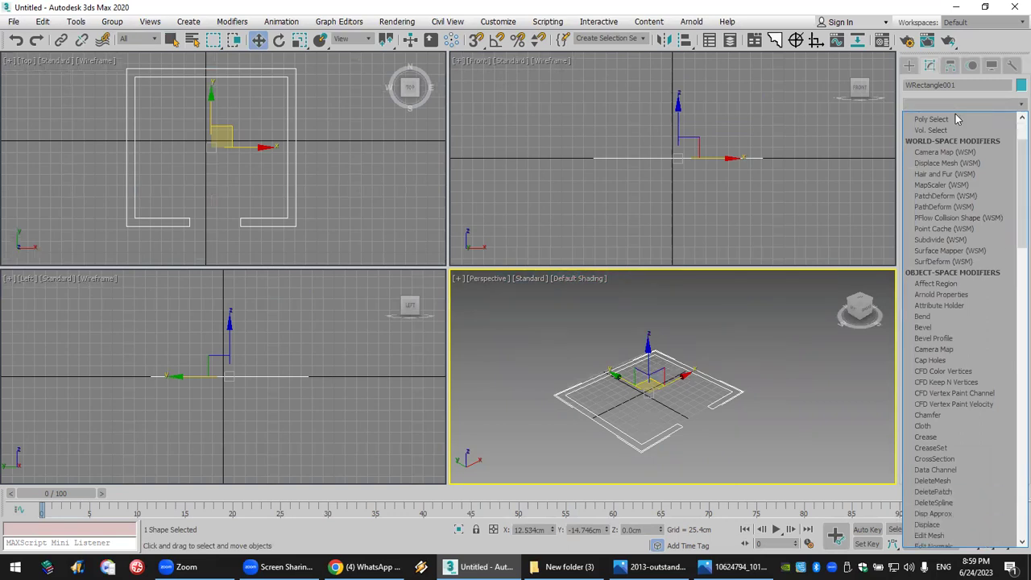
key(e)
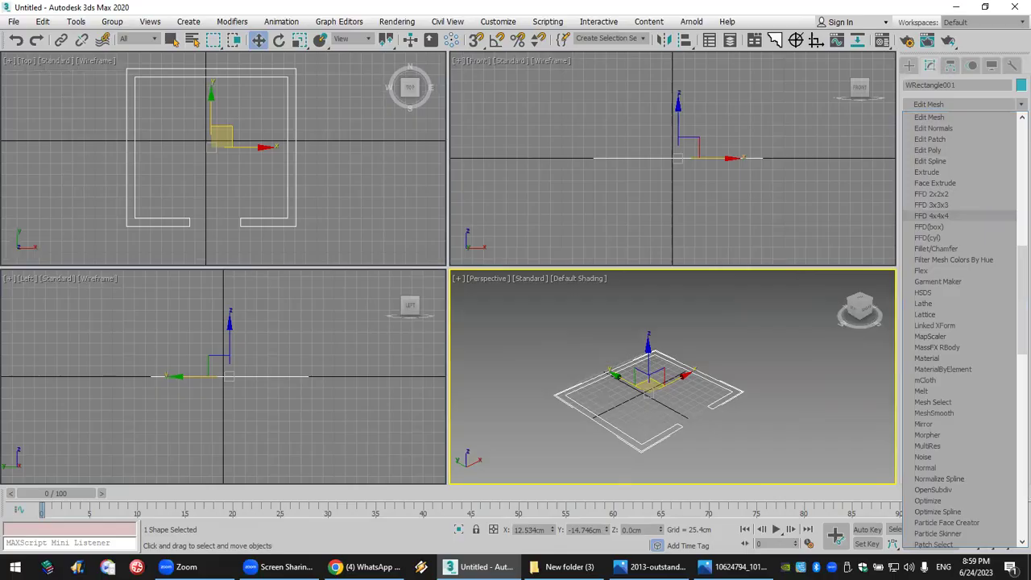
key(alt+Tab)
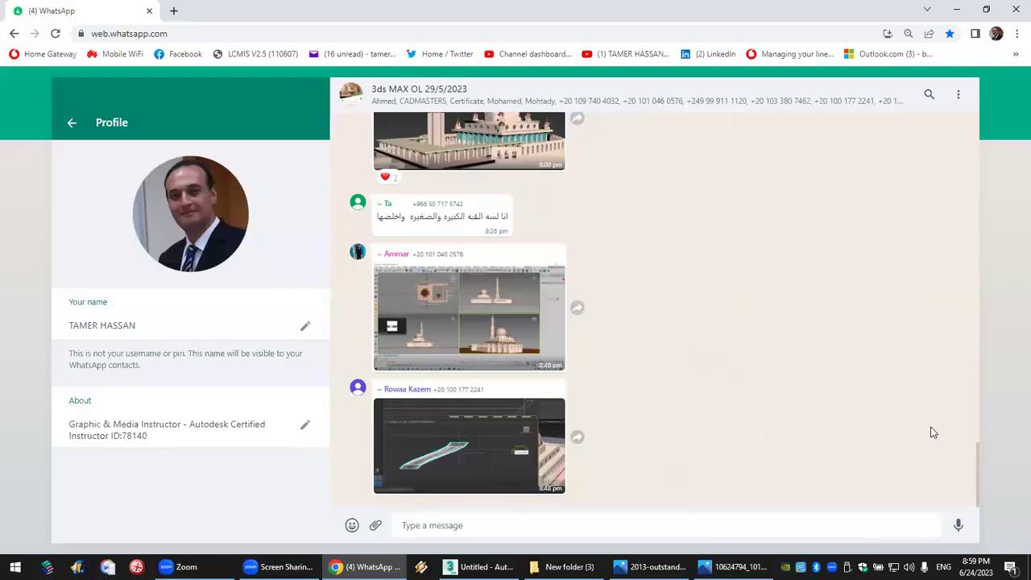
key(ctrl+v)
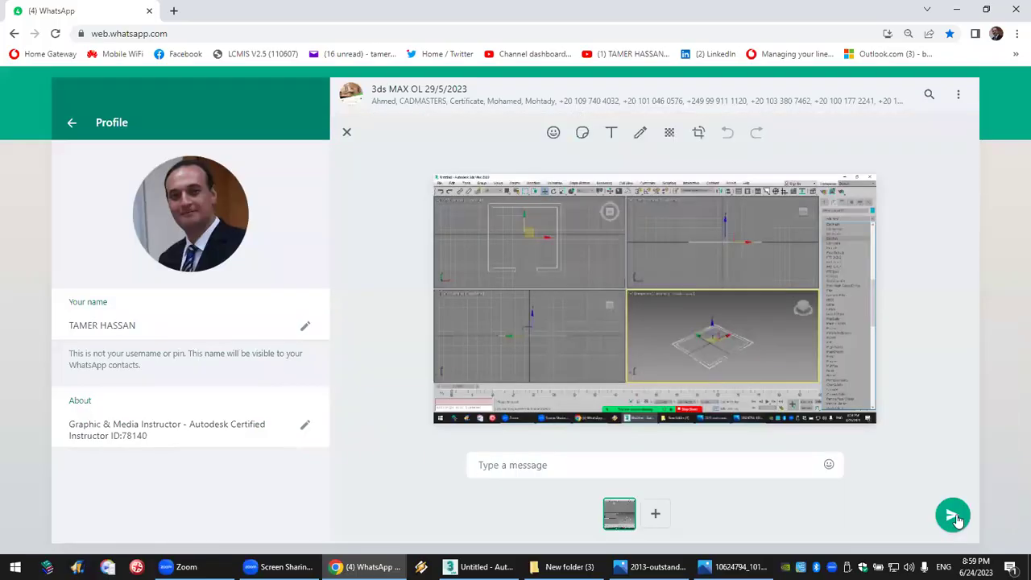
click(954, 516)
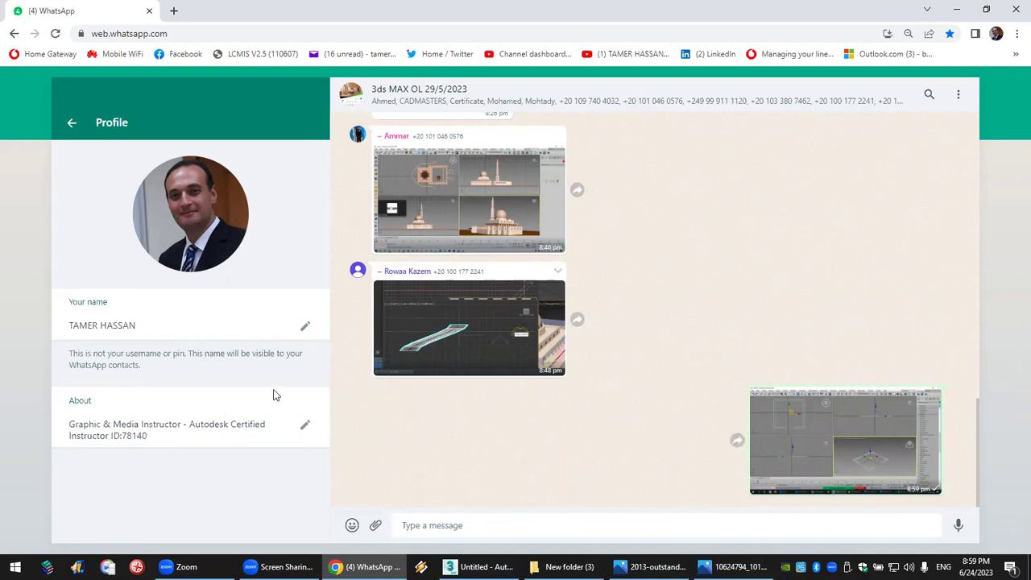
Open pinterest.com in a new browser tab.
click(366, 567)
click(366, 567)
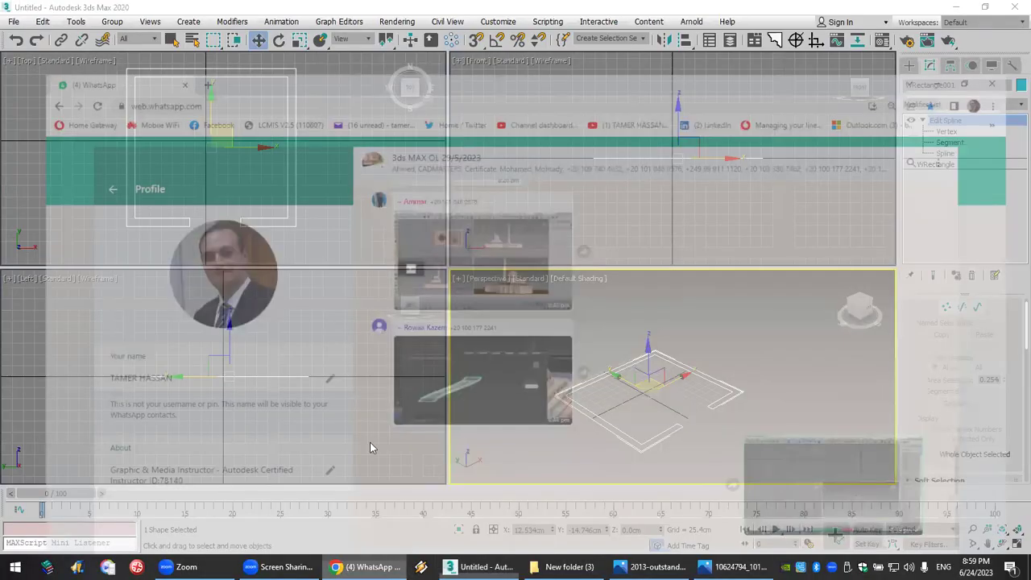
click(173, 11)
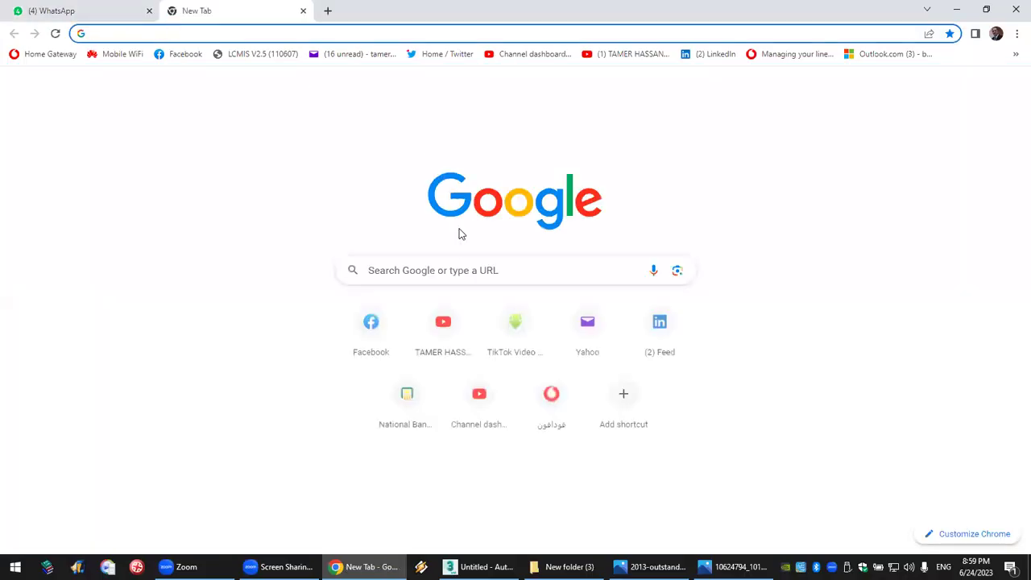
click(328, 30)
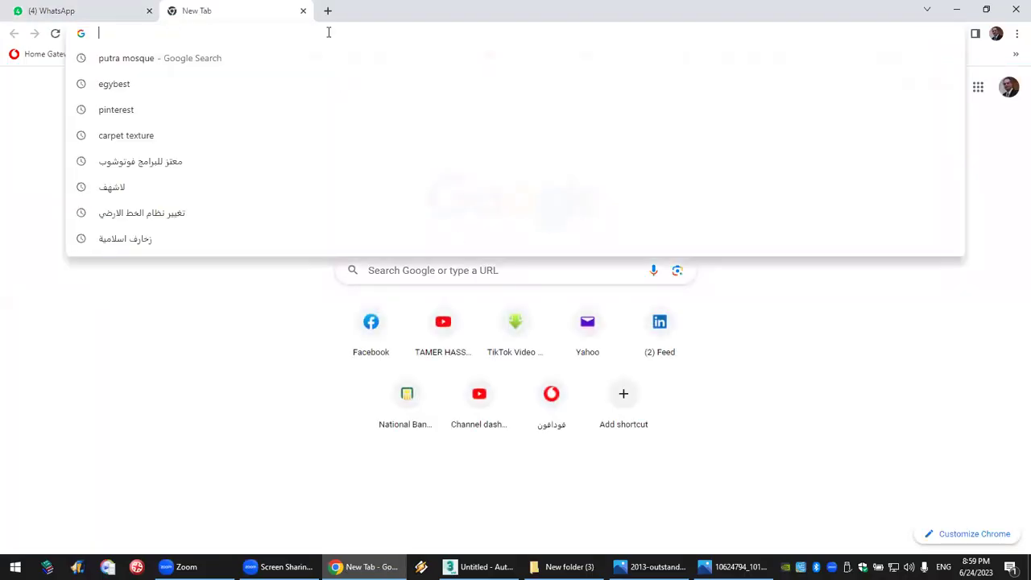
text(pinterest.com)
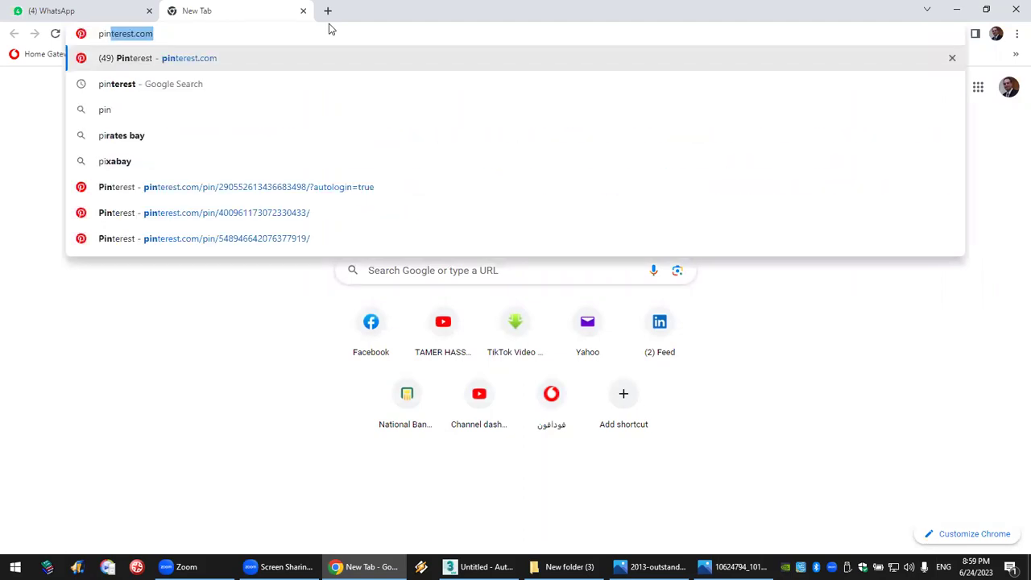
key(Return)
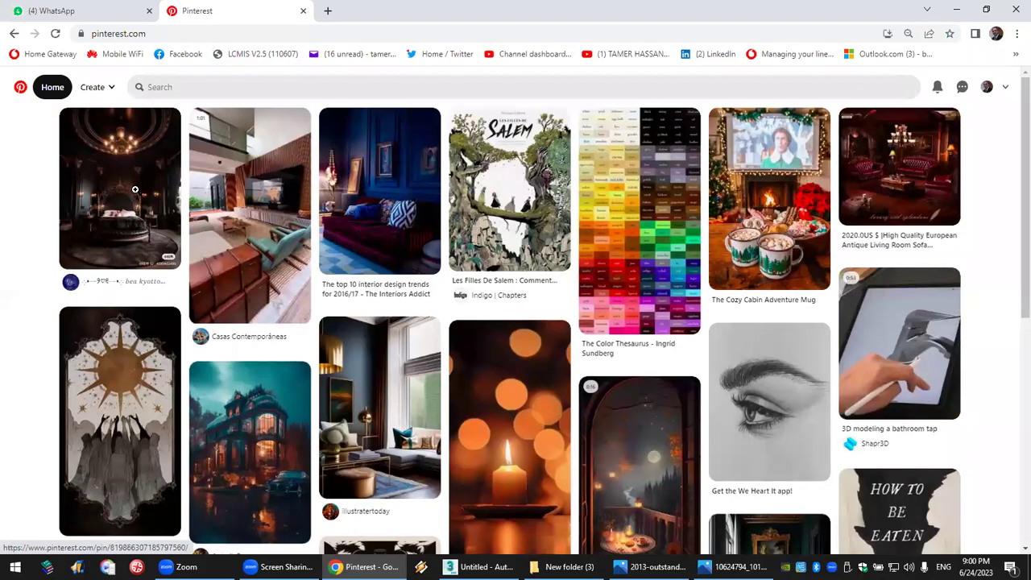
Open the dark chandelier bedroom pin, look through the similar interior images below it, and return to 3ds Max.
click(136, 193)
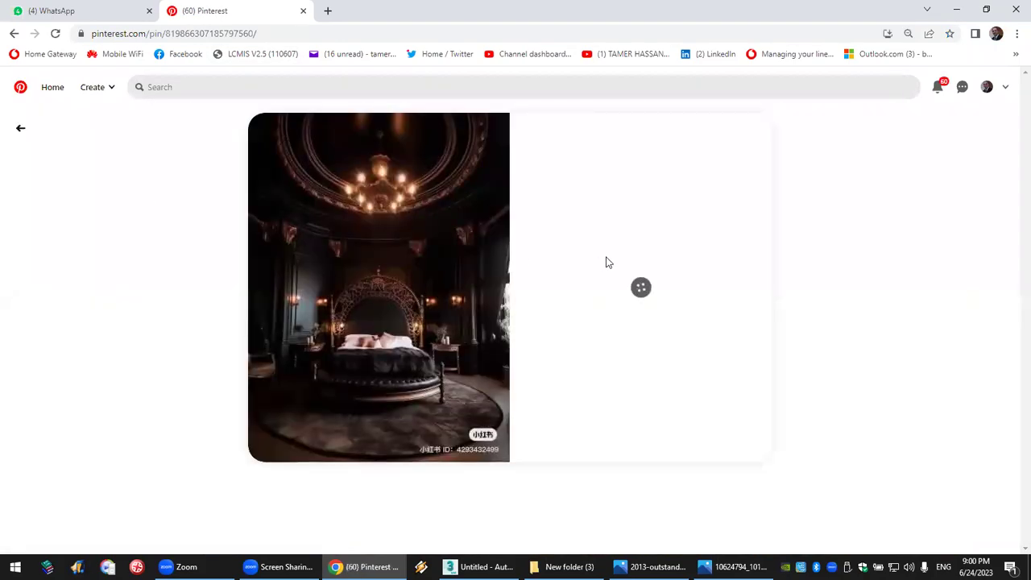
scroll(605, 259, down, 5)
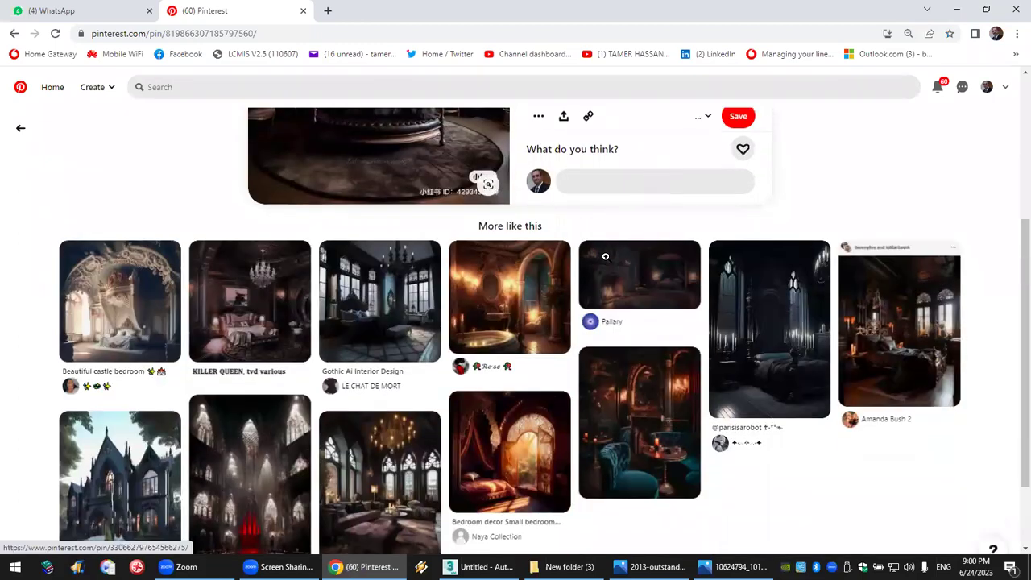
scroll(606, 256, down, 3)
scroll(605, 256, down, 4)
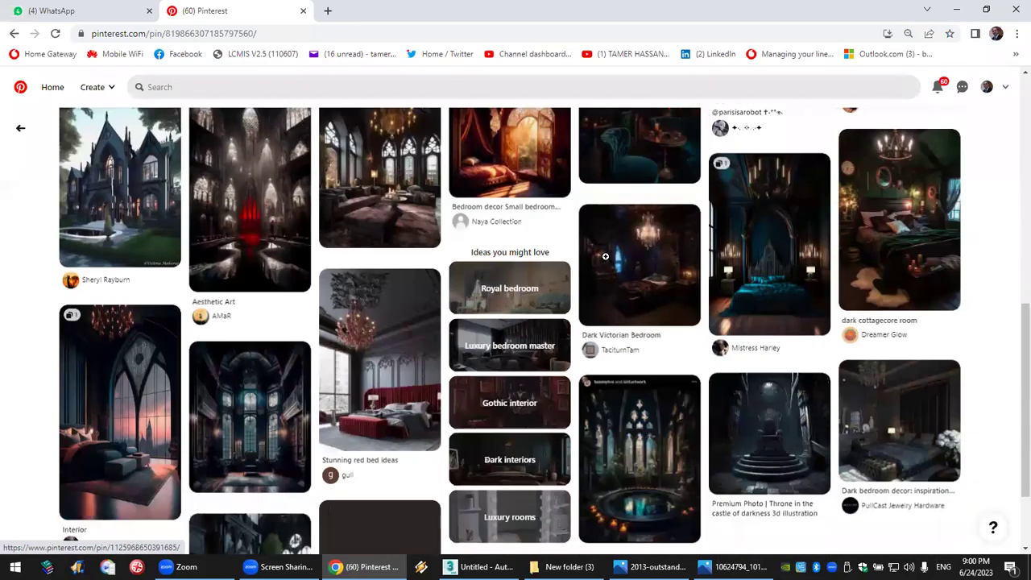
scroll(606, 256, down, 4)
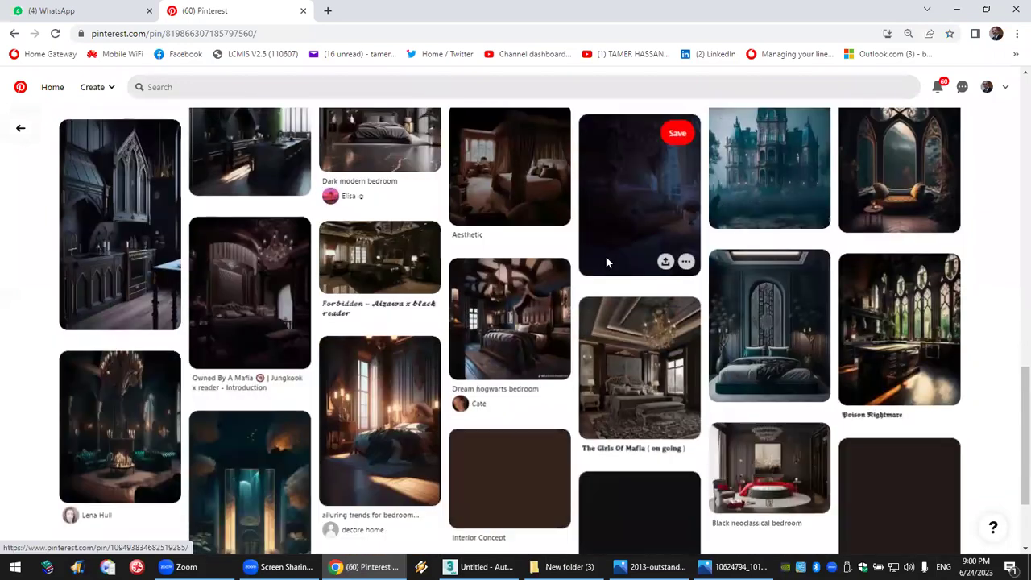
scroll(606, 256, down, 1)
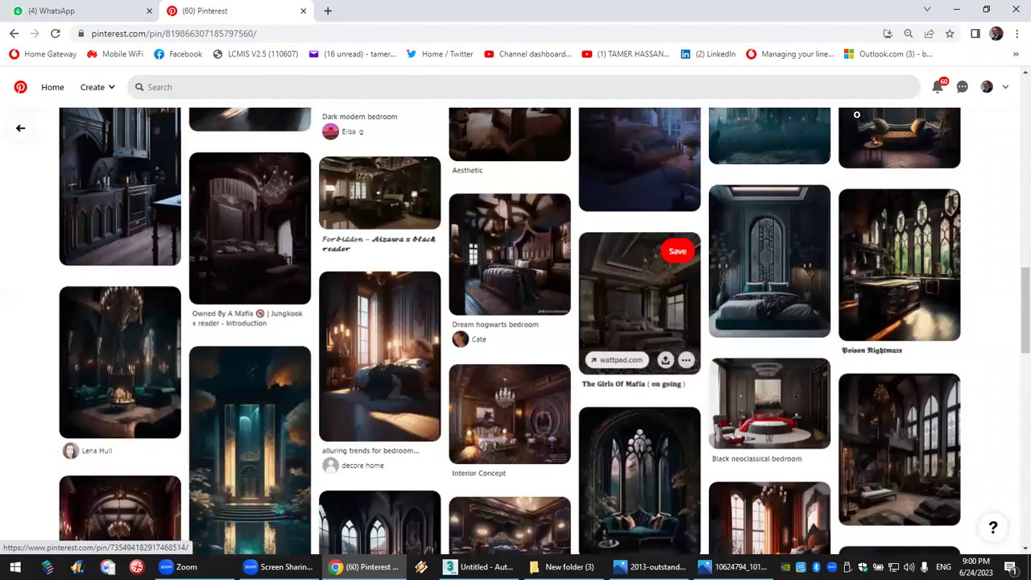
click(956, 10)
scroll(628, 378, up, 4)
scroll(625, 376, up, 5)
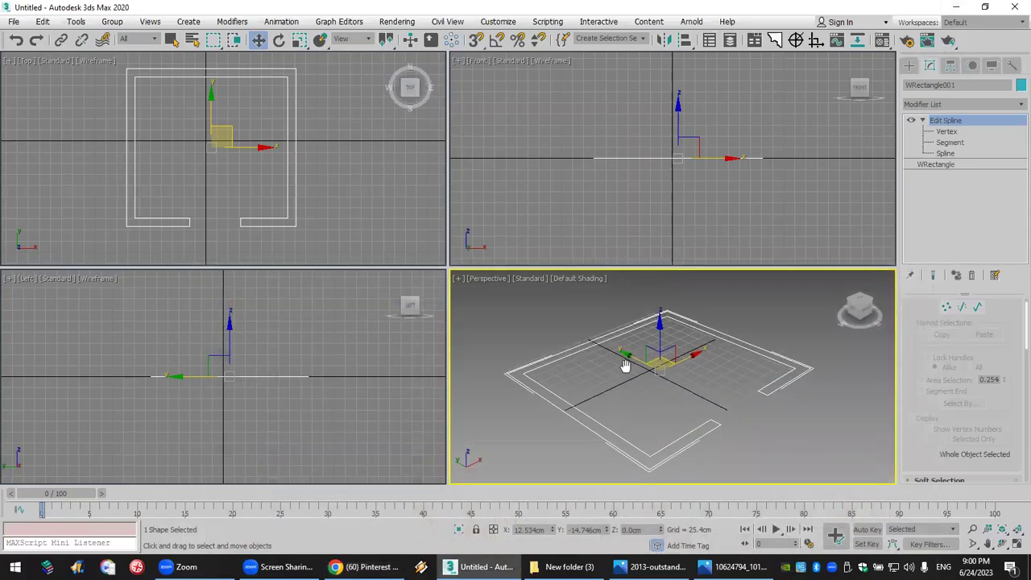
scroll(636, 369, down, 6)
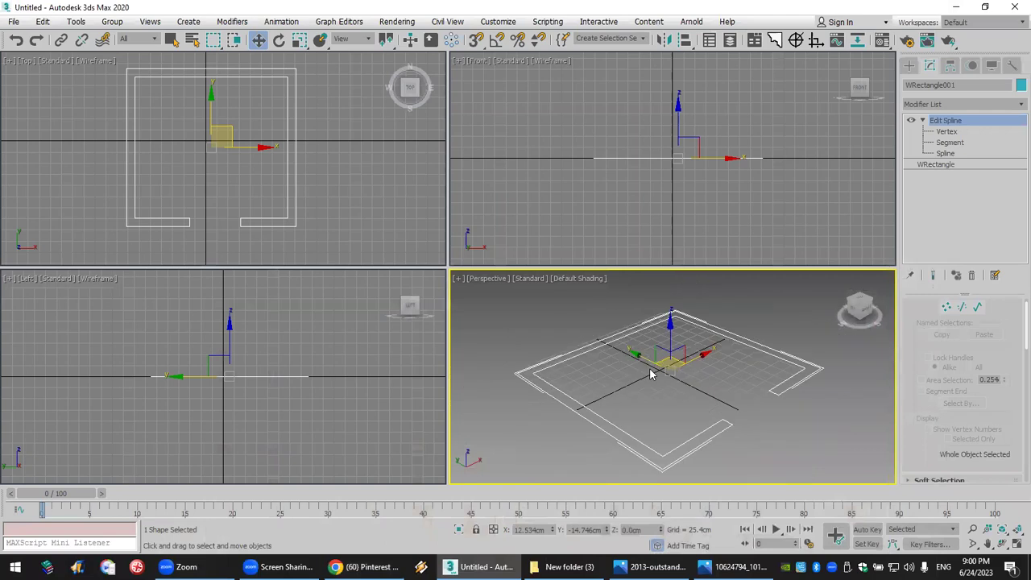
click(960, 106)
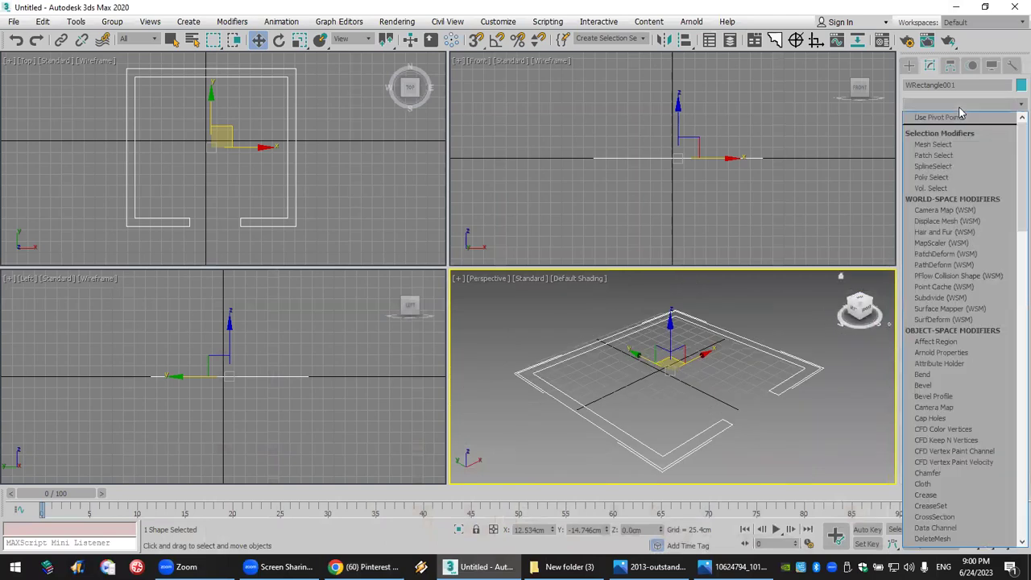
click(960, 113)
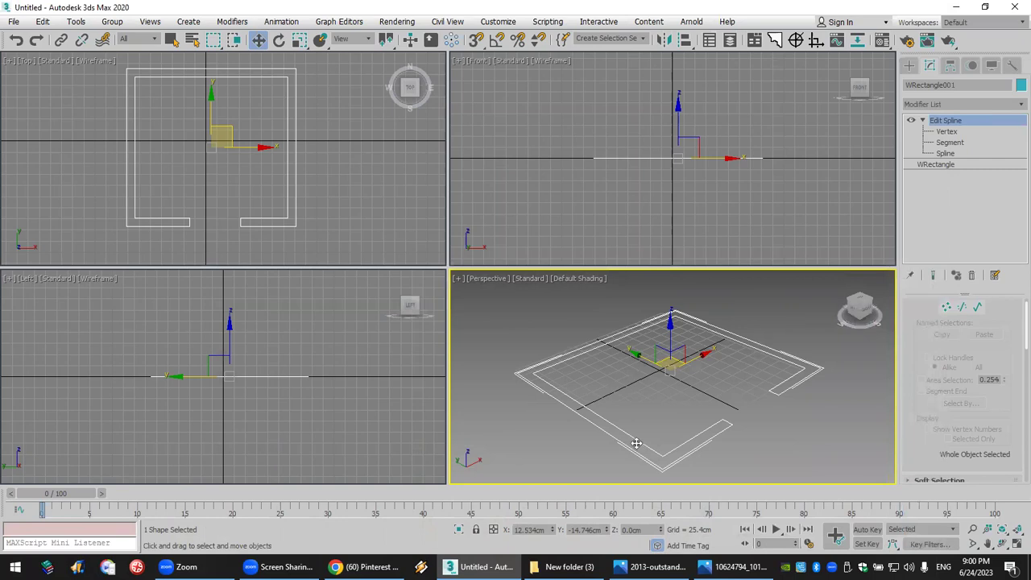
right_click(640, 355)
mouse_move(705, 487)
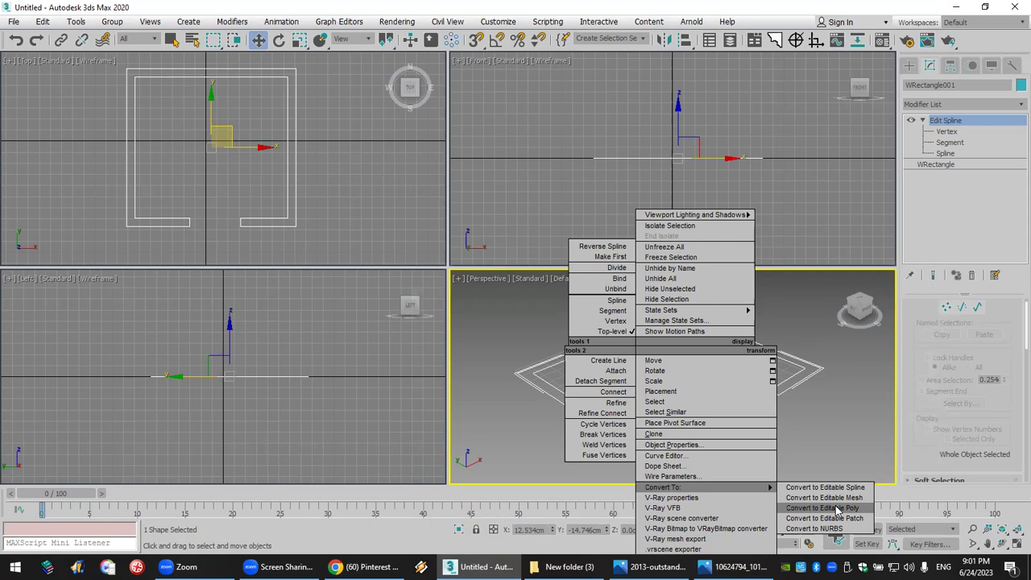
click(837, 442)
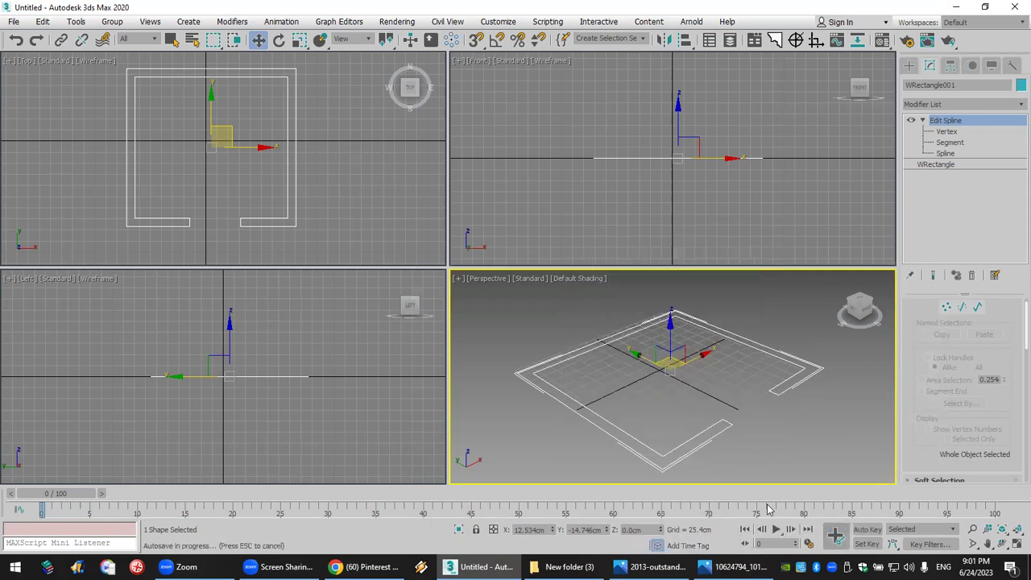
Convert the wall outline to an Editable Poly, and undo the conversion.
right_click(678, 350)
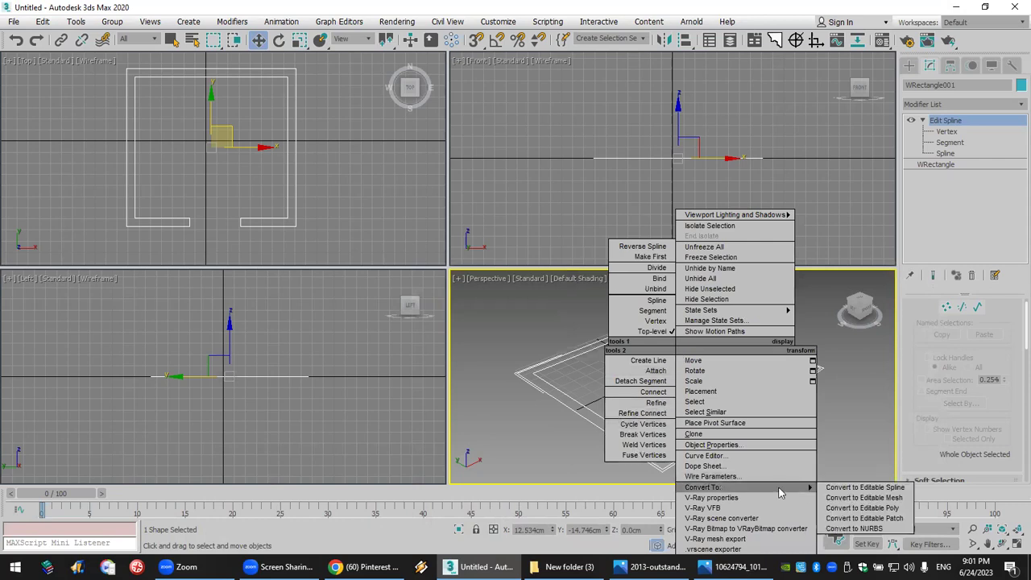
click(884, 507)
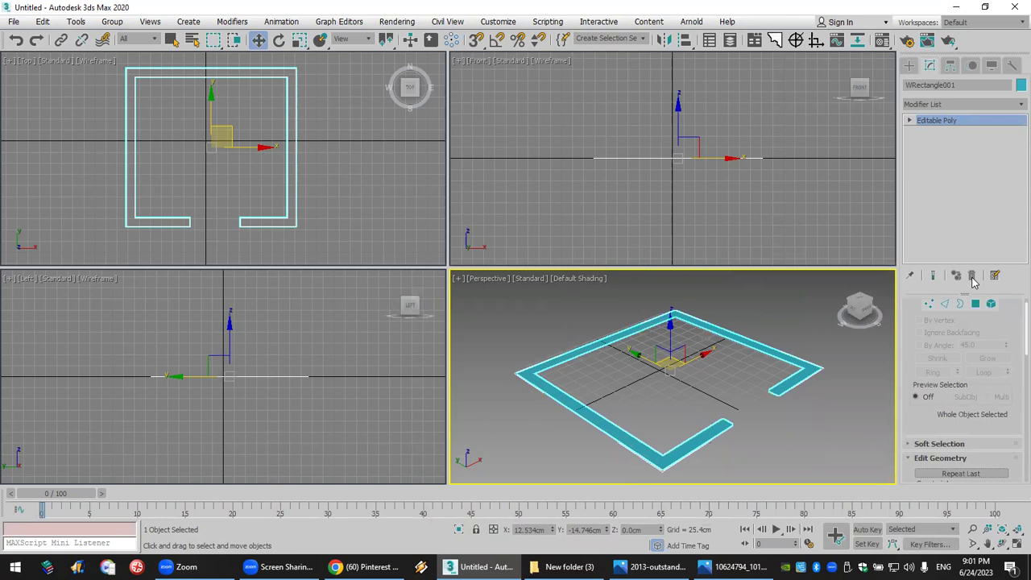
click(16, 42)
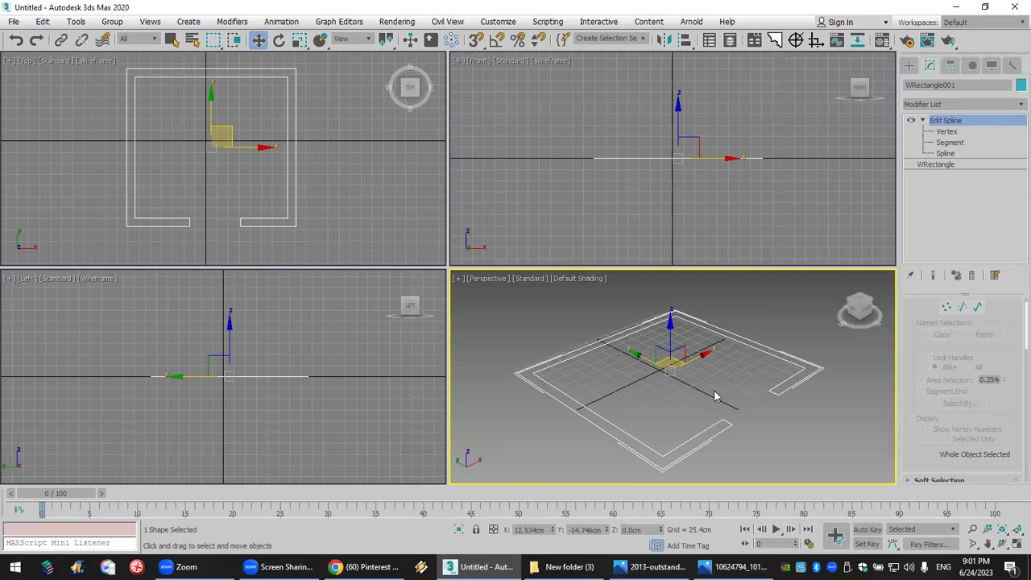
Apply an Edit Poly modifier above Edit Spline on the wall outline and toggle its effect off and on.
click(987, 105)
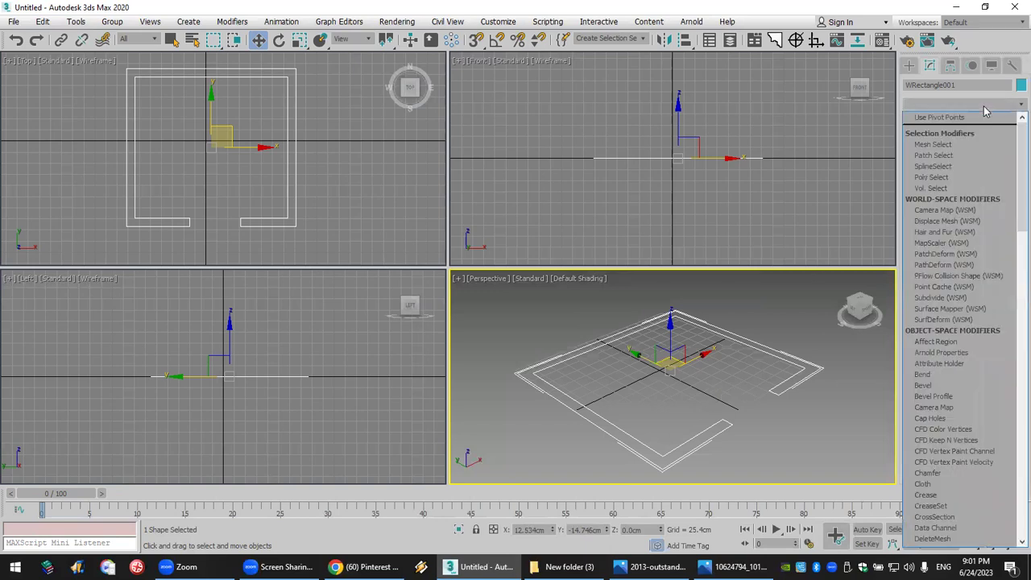
scroll(984, 111, down, 10)
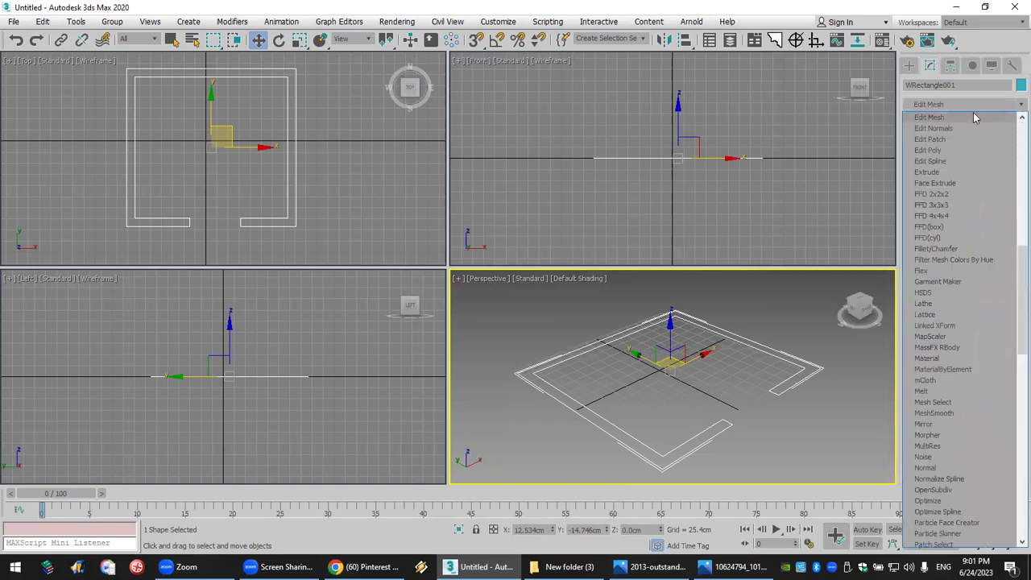
click(956, 153)
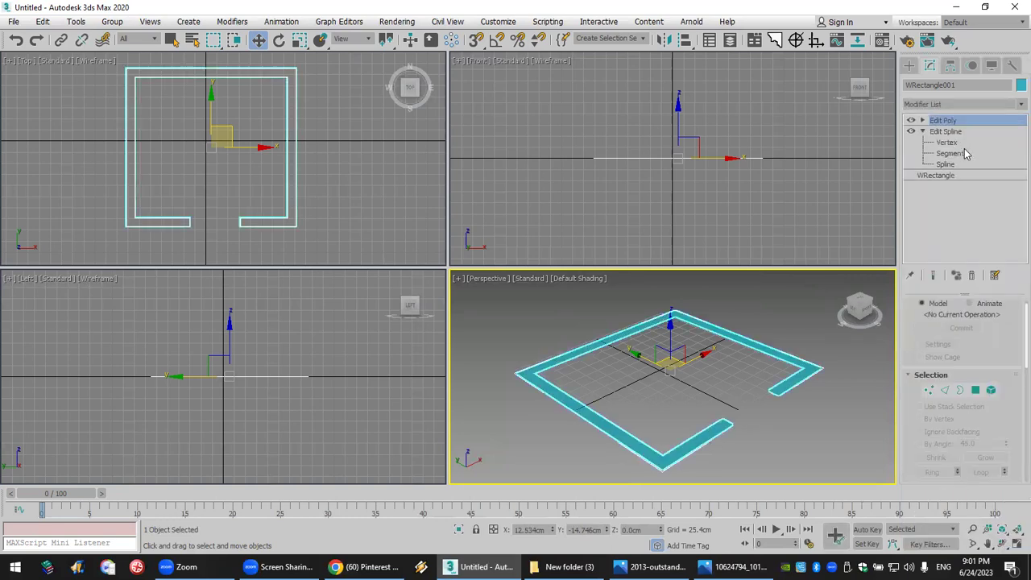
click(910, 120)
click(911, 120)
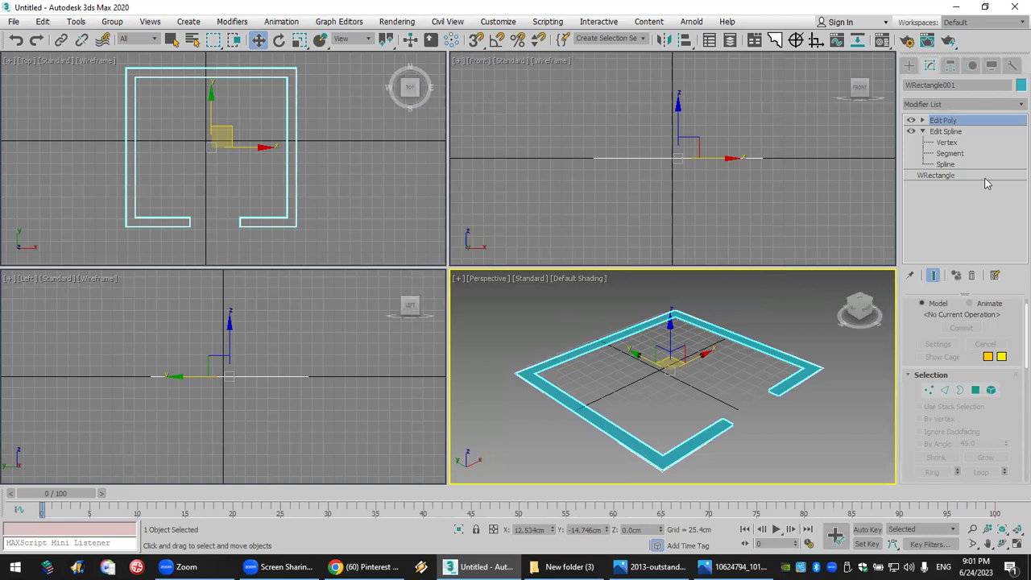
Delete the Edit Poly modifier from the wall outline, undo the deletion, and check the Edit Spline level beneath it.
click(972, 276)
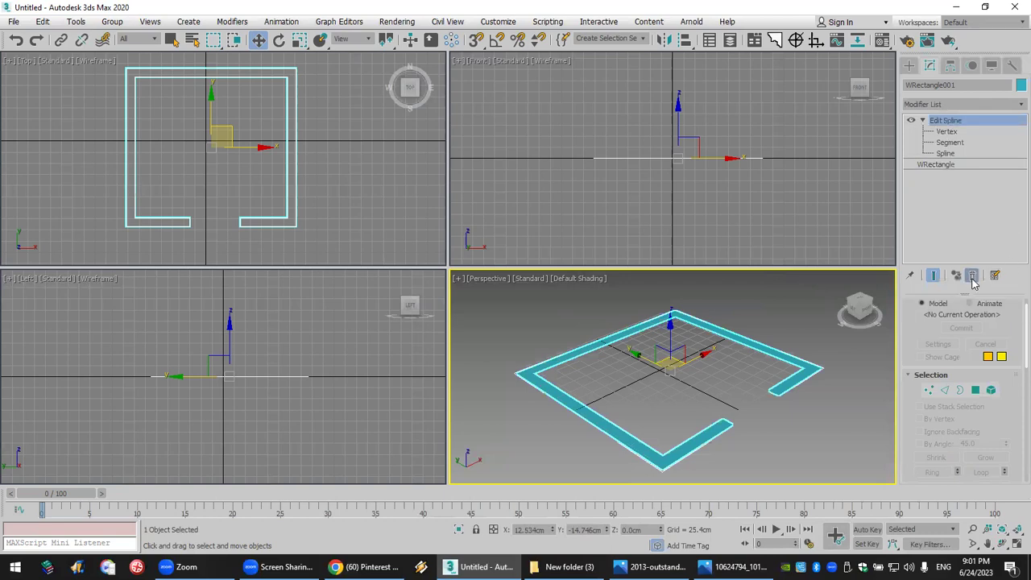
click(16, 40)
click(944, 120)
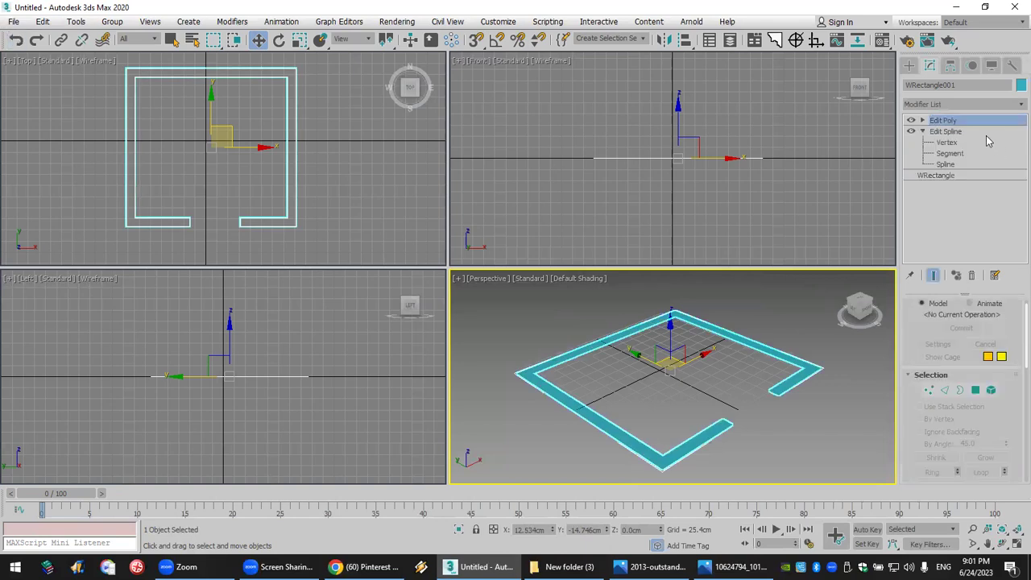
click(950, 132)
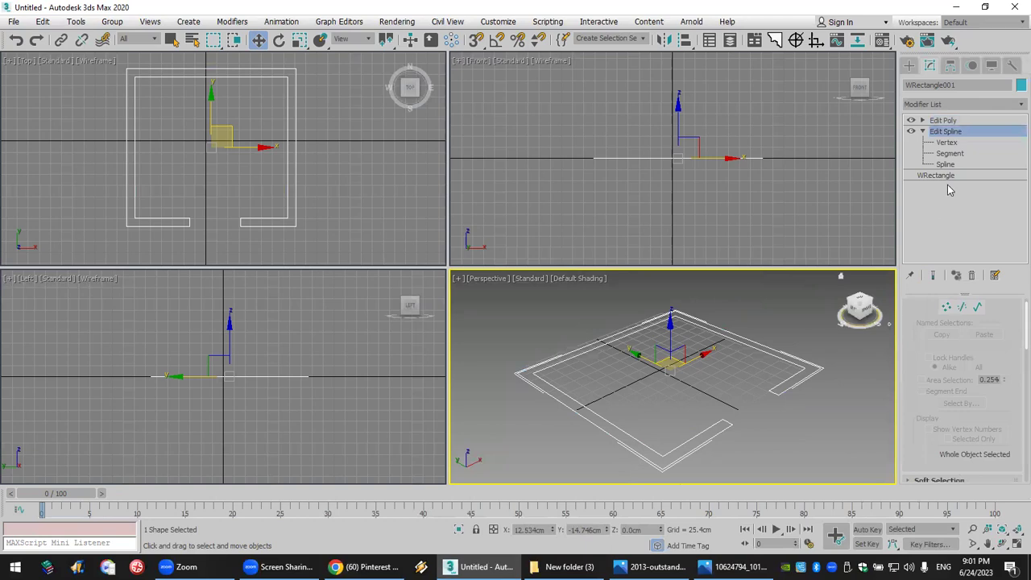
click(944, 122)
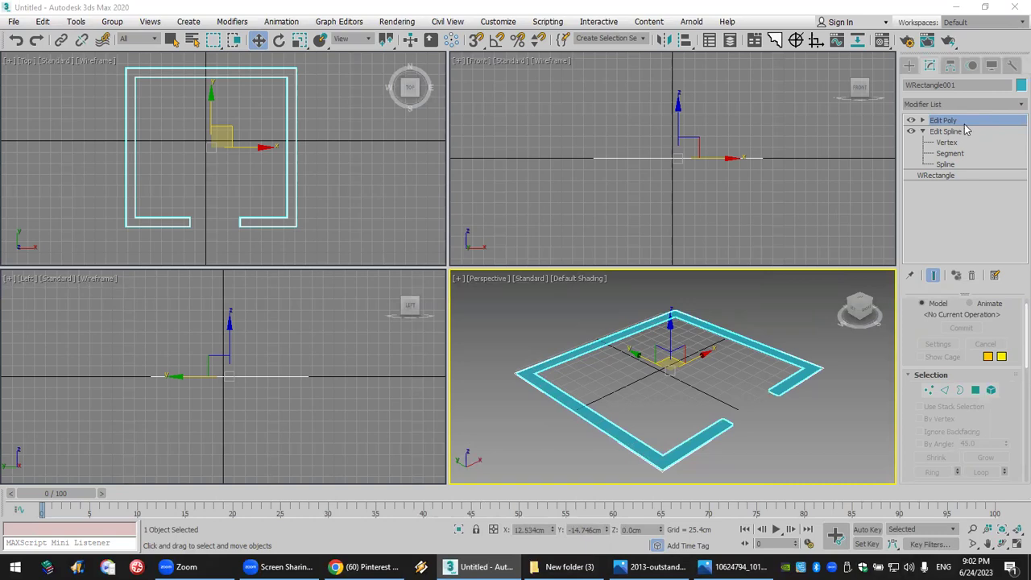
Clone the wall outline as one independent copy at about X 745.7 cm and convert the copy to an Editable Poly.
middle_drag(725, 301, 685, 340)
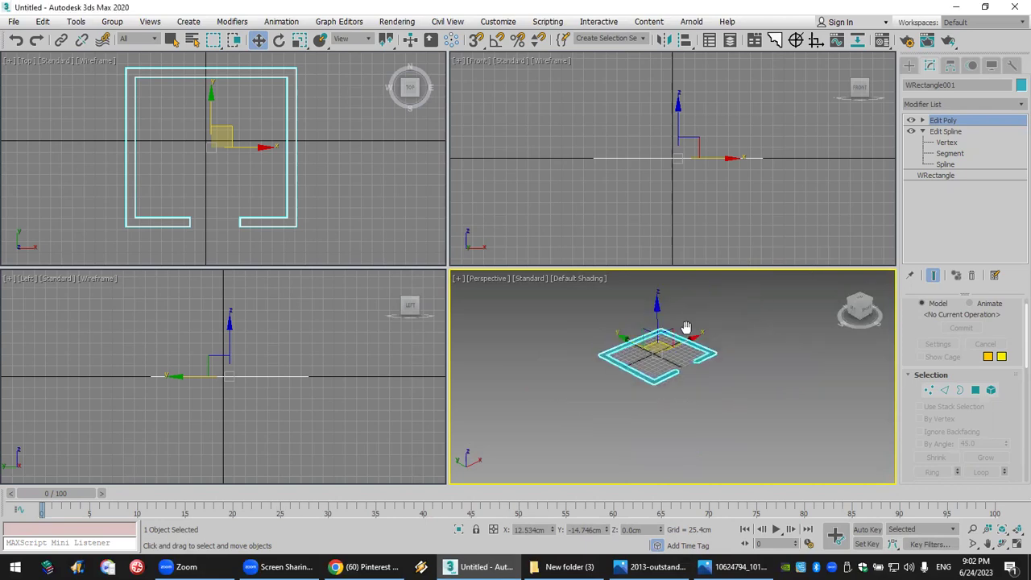
shift+drag(683, 344, 781, 314)
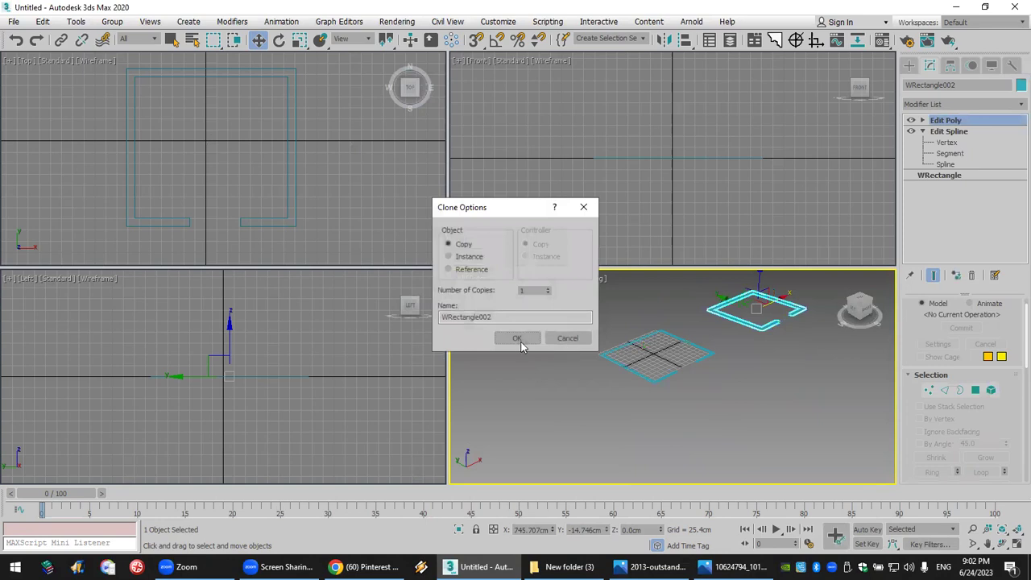
click(517, 337)
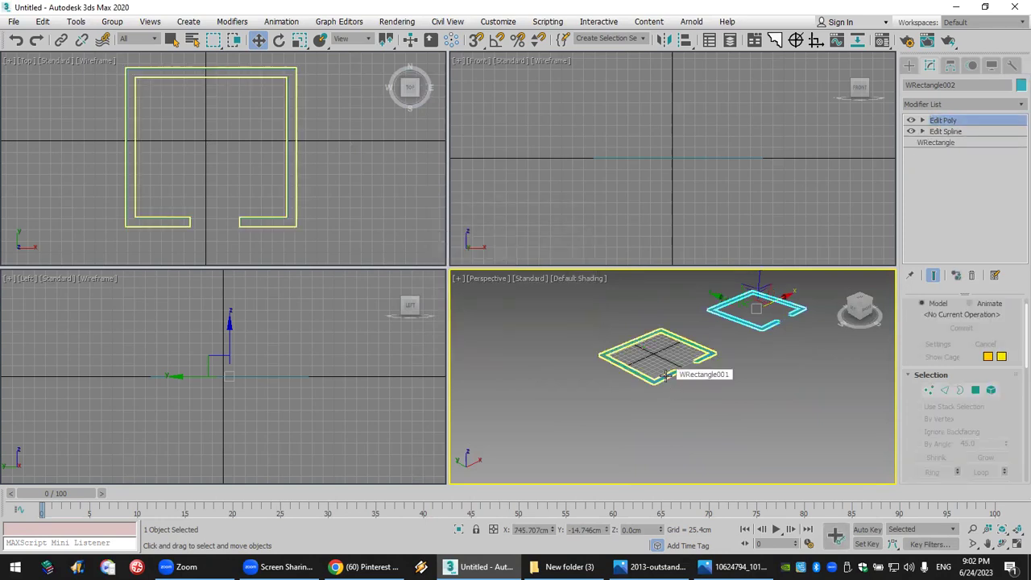
right_click(764, 329)
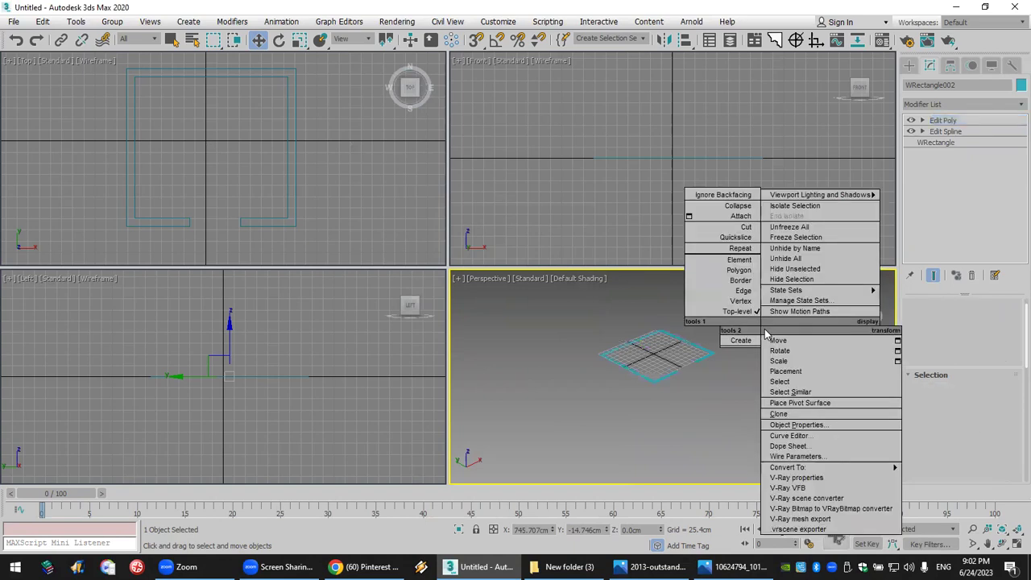
mouse_move(812, 467)
click(982, 478)
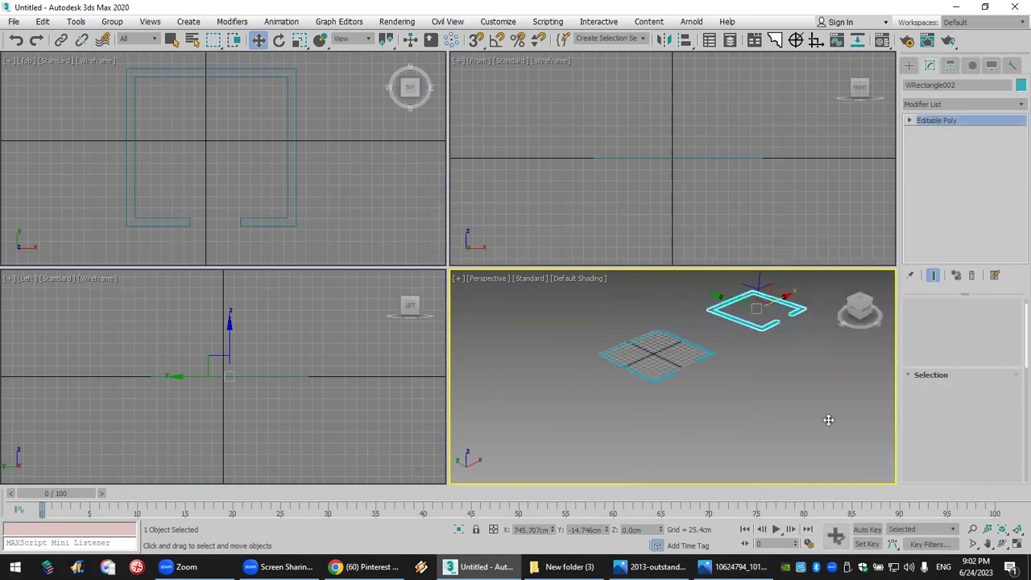
scroll(744, 392, up, 2)
middle_drag(743, 392, 621, 423)
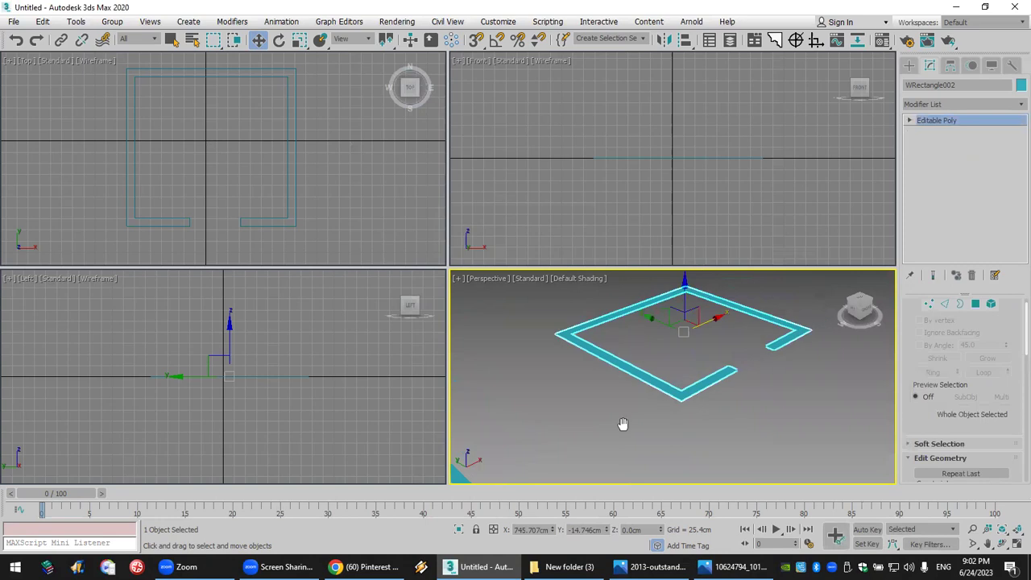
scroll(697, 354, up, 1)
click(943, 150)
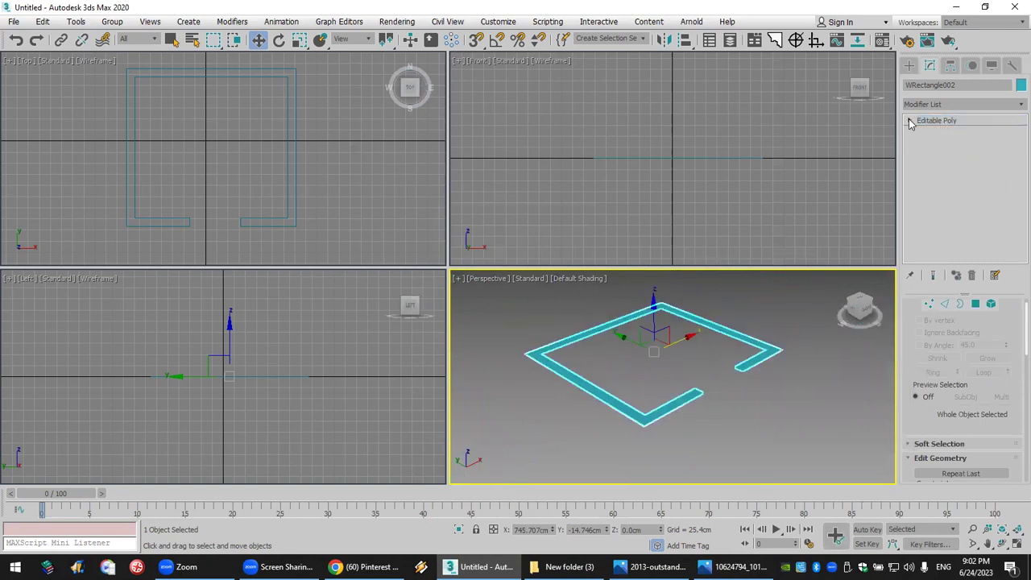
Select the original wall outline to compare its modifier stack with that of the converted copy.
scroll(515, 451, down, 2)
middle_drag(463, 479, 520, 467)
scroll(617, 423, up, 5)
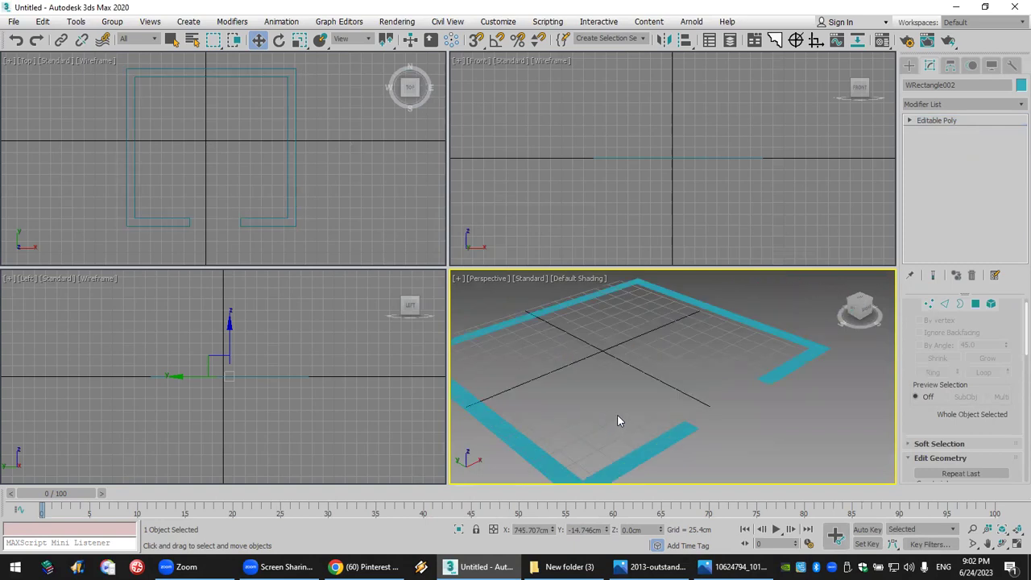
click(642, 445)
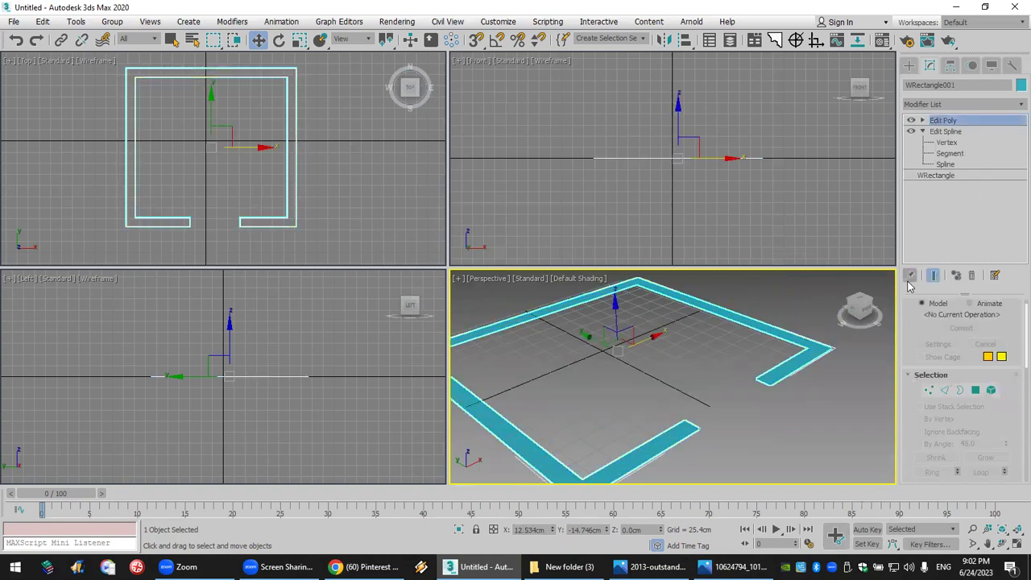
scroll(713, 344, down, 5)
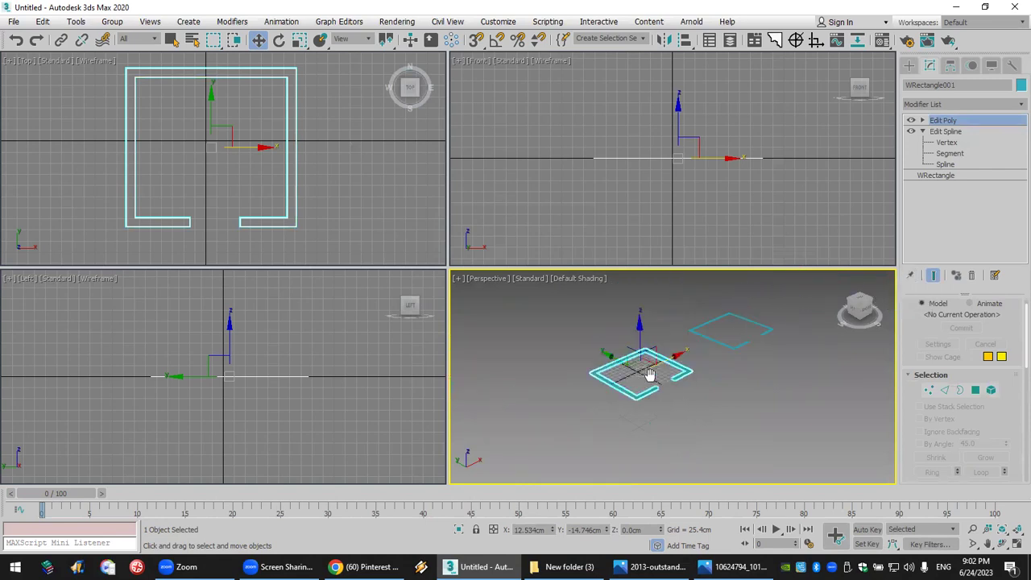
Delete the converted Editable Poly copy of the wall outline.
click(725, 348)
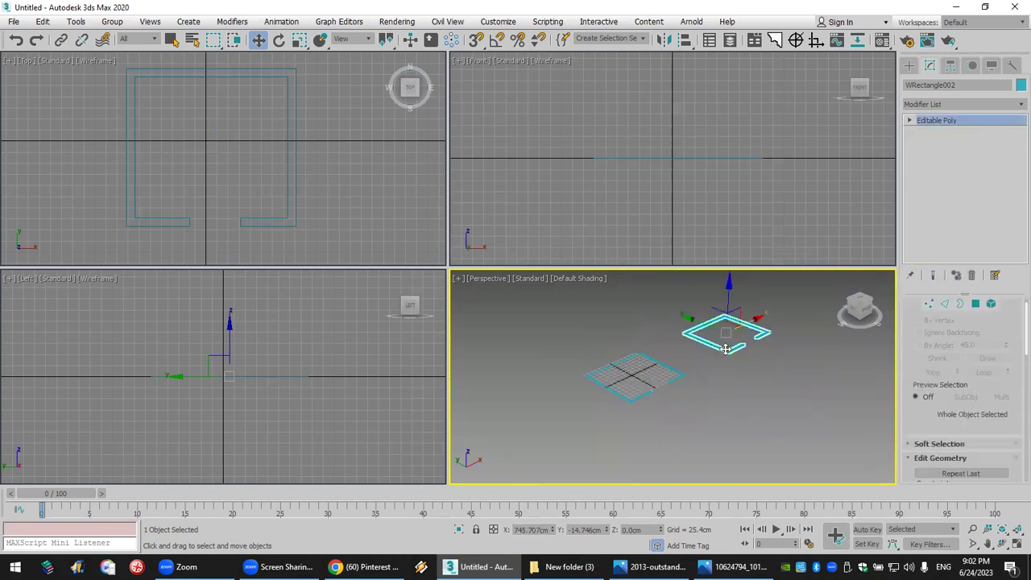
key(Delete)
scroll(635, 377, up, 6)
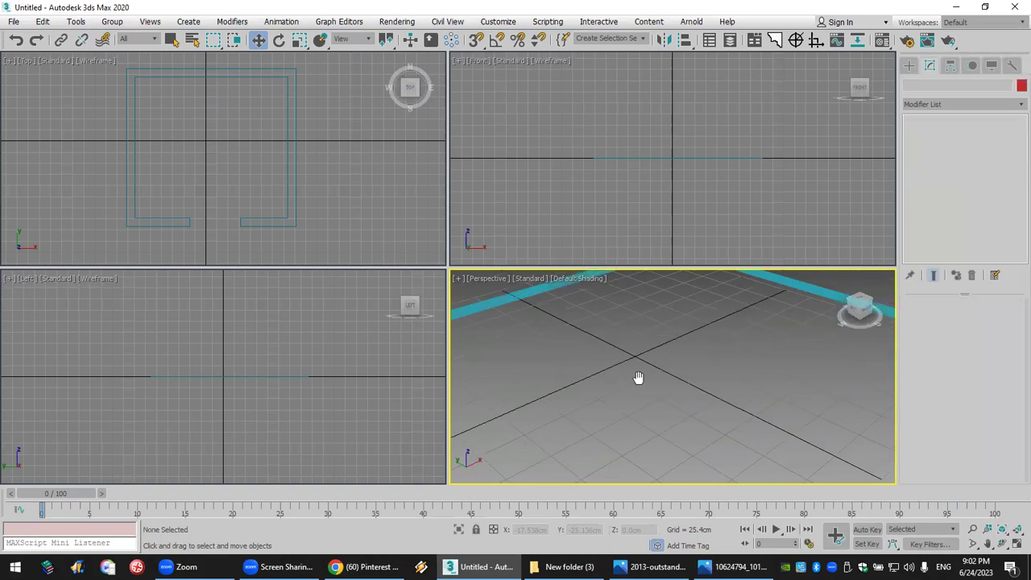
middle_drag(662, 361, 675, 337)
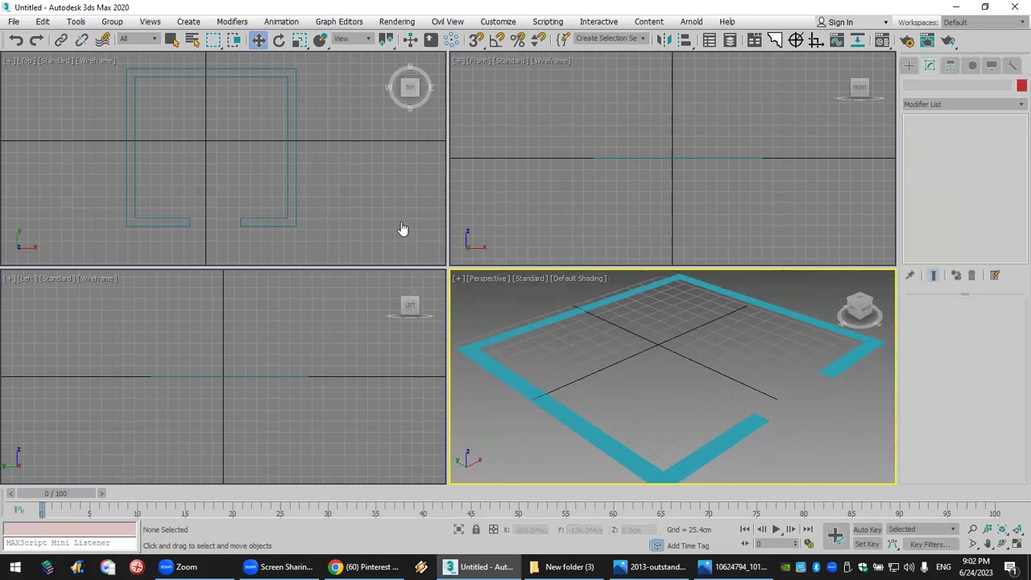
Switch to Pinterest in the browser, look through the home feed's images, and return to 3ds Max.
key(alt+Tab)
click(51, 89)
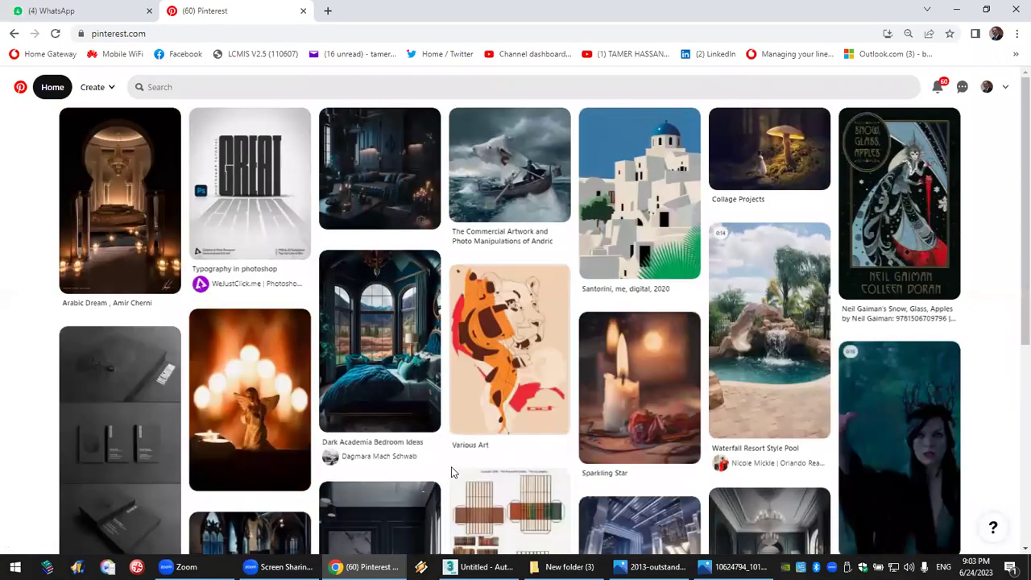
scroll(451, 466, down, 2)
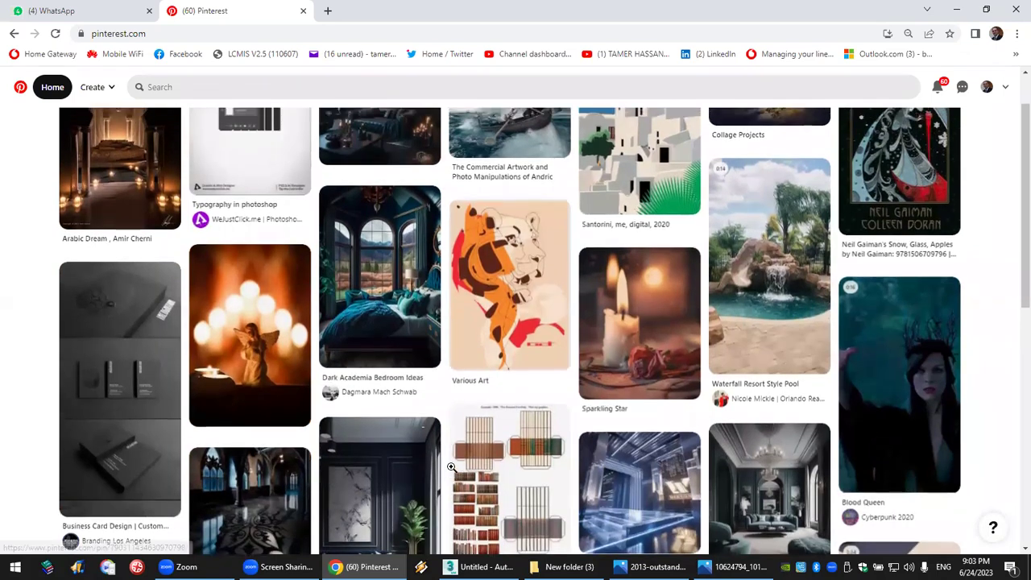
scroll(451, 466, down, 4)
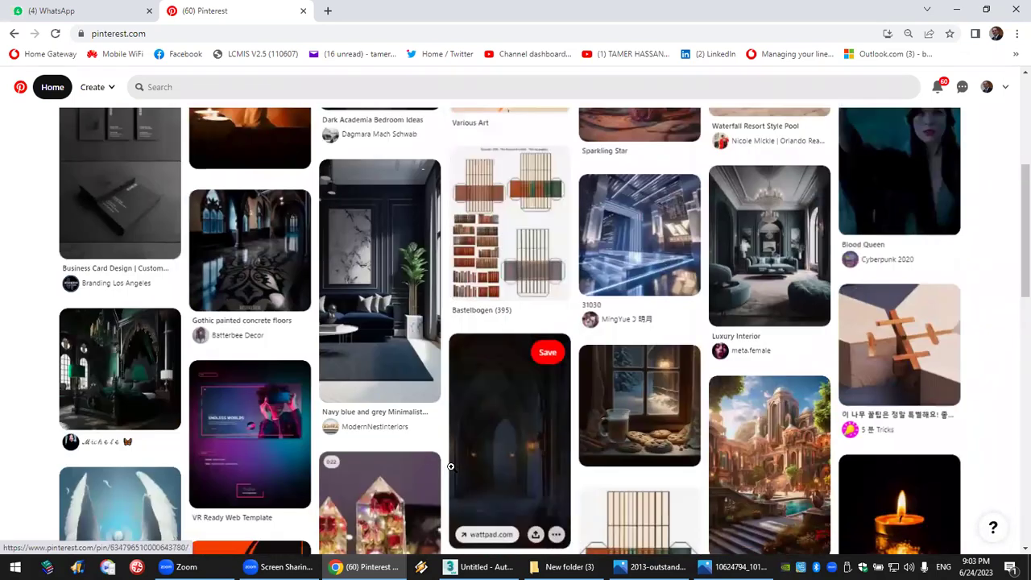
scroll(451, 466, down, 4)
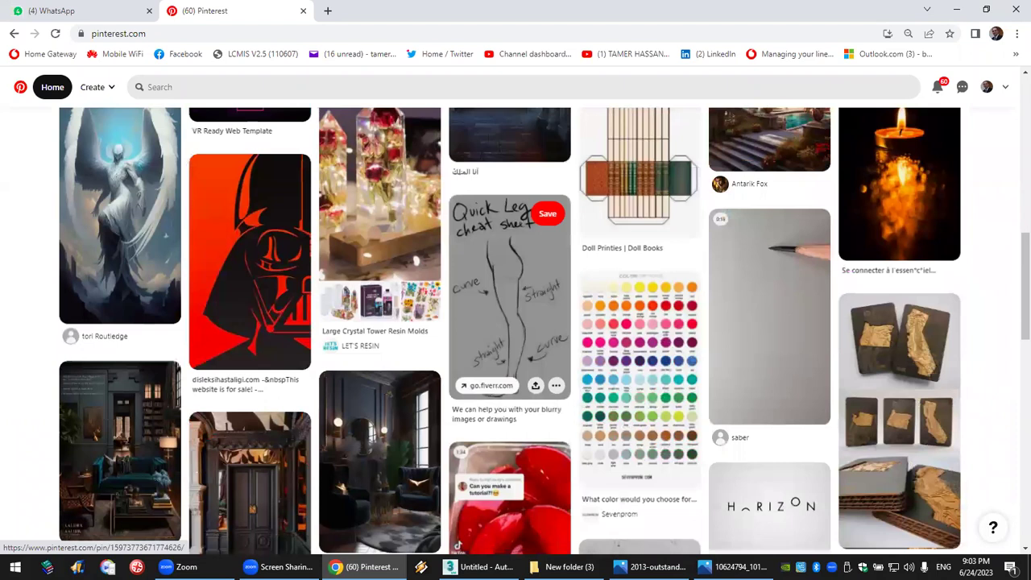
key(alt+Tab)
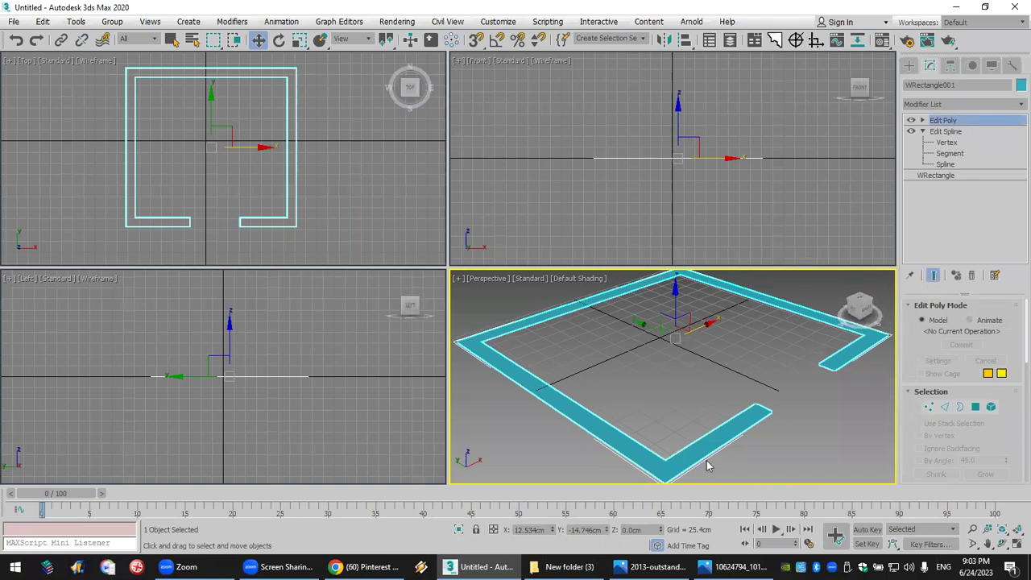
Expand the Edit Poly sub-object levels of the wall outline and look through the modifier's parameters.
scroll(702, 428, down, 3)
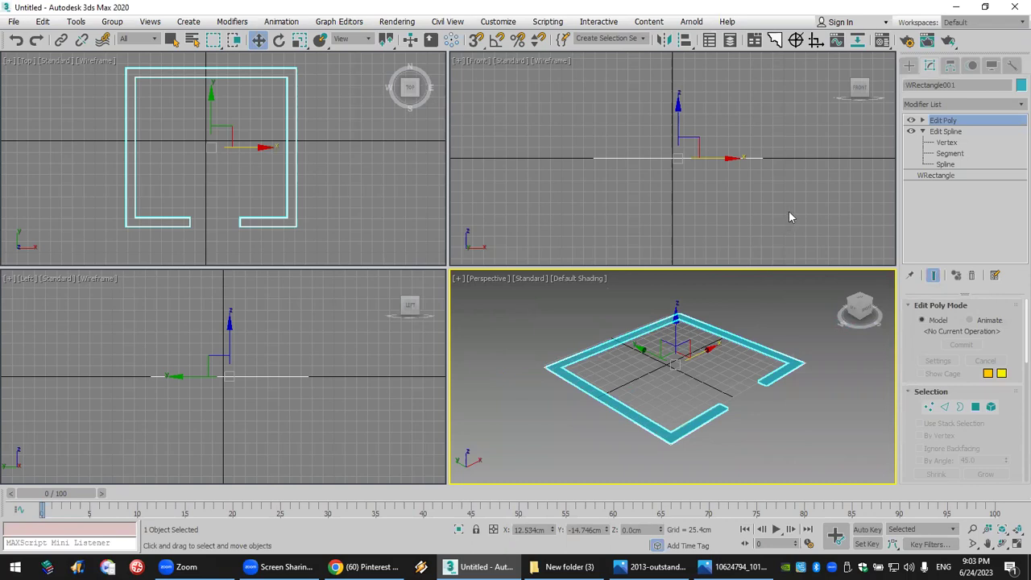
click(922, 120)
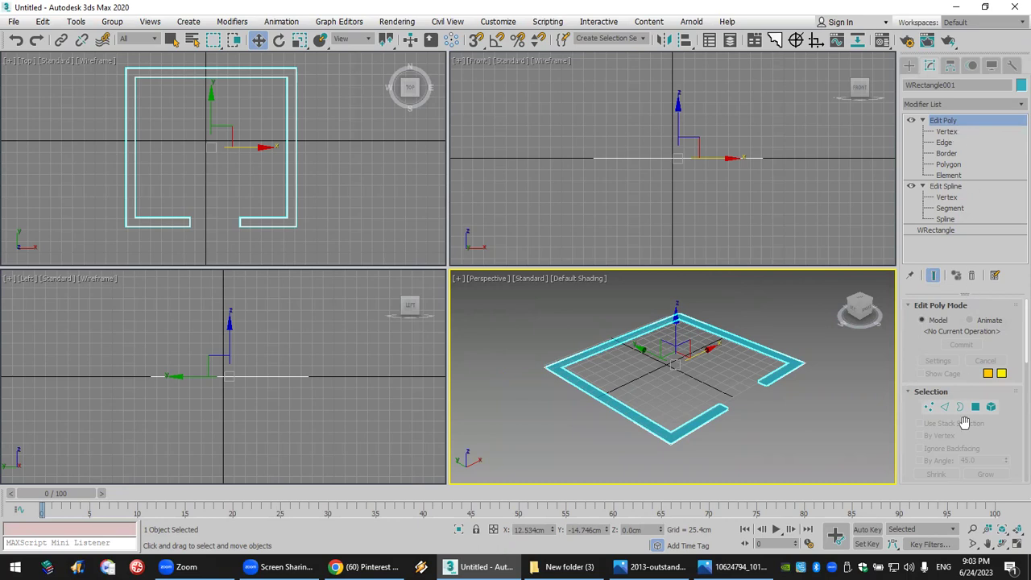
drag(945, 455, 989, 232)
scroll(983, 394, down, 3)
drag(959, 418, 995, 278)
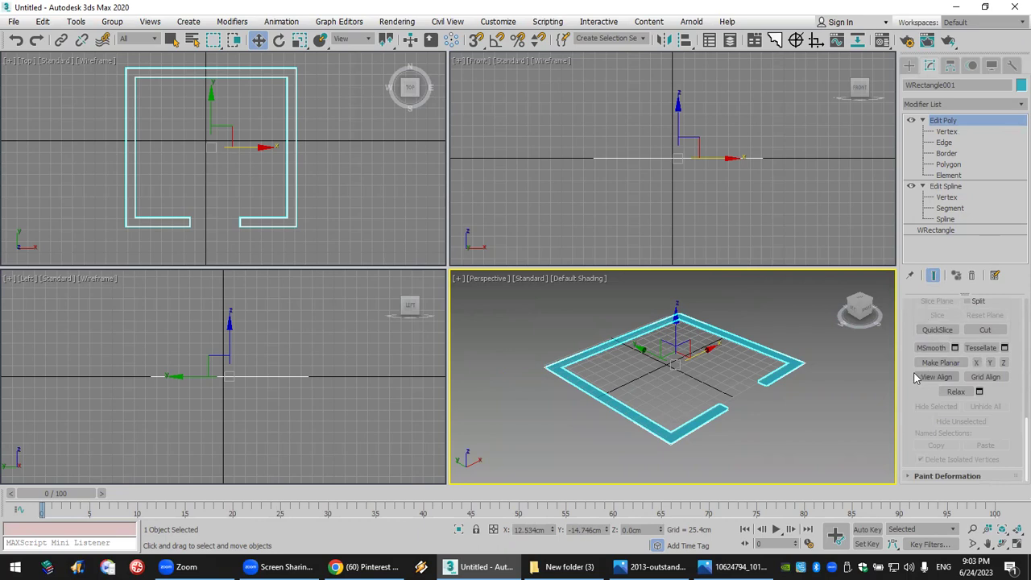
scroll(915, 378, up, 5)
scroll(924, 415, up, 5)
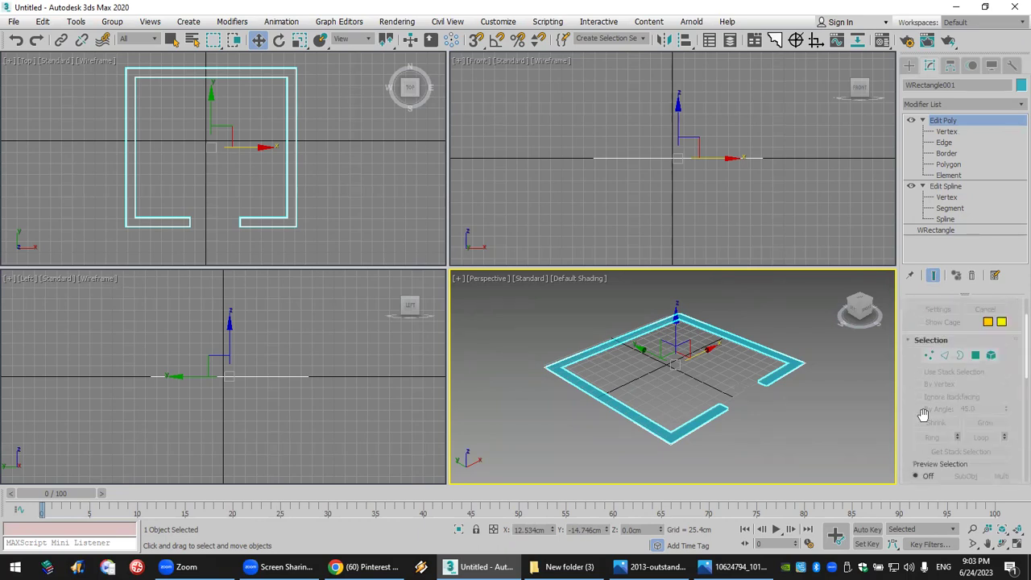
Enter the Polygon level of Edit Poly and select the wall outline's polygon.
click(947, 132)
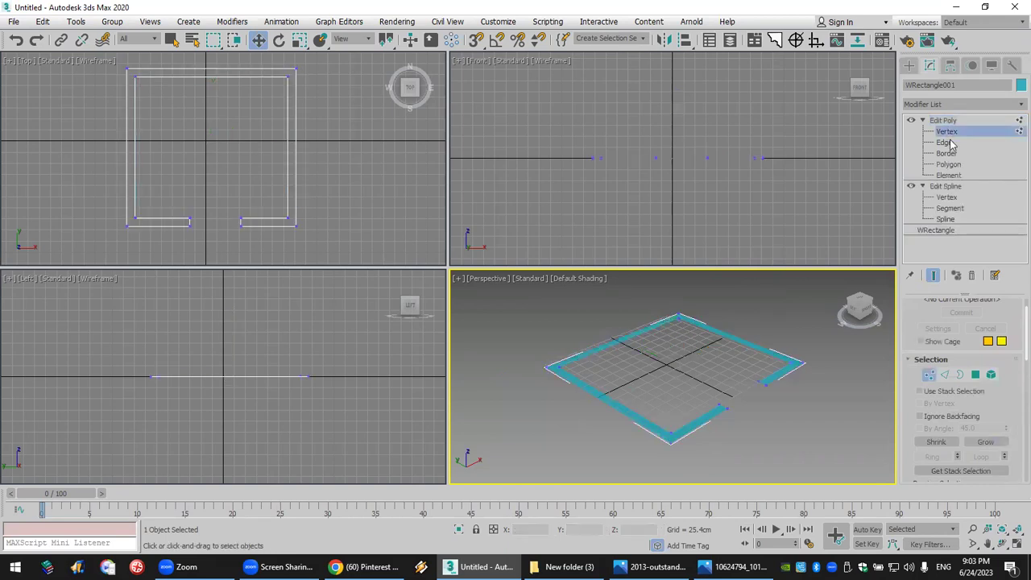
click(950, 143)
click(950, 165)
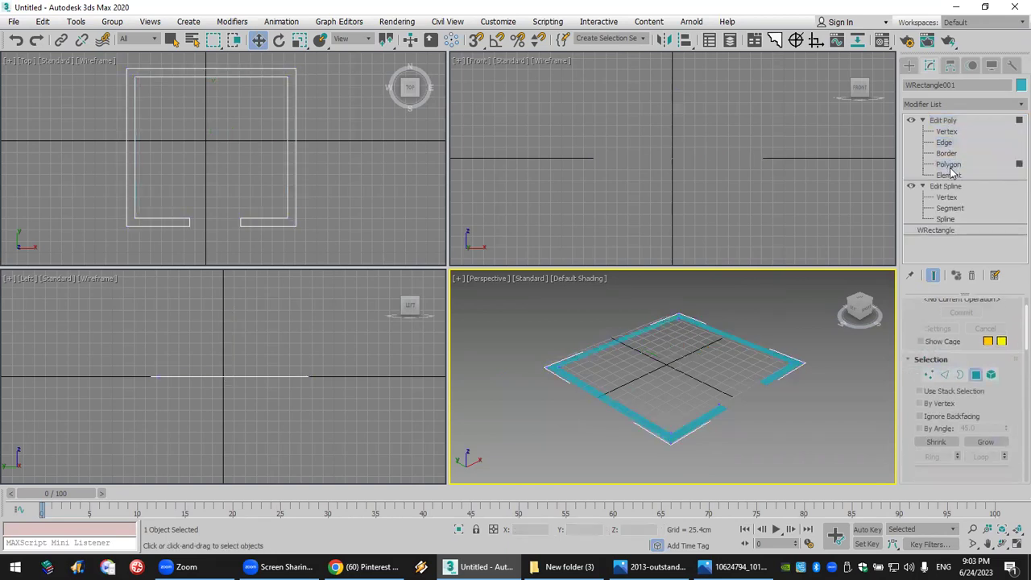
scroll(910, 439, down, 5)
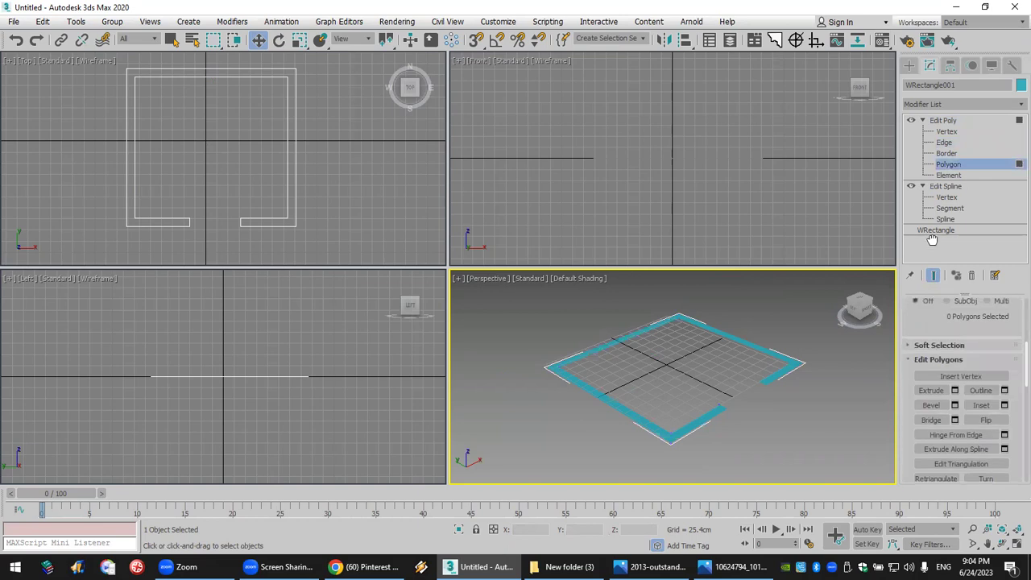
scroll(938, 379, down, 1)
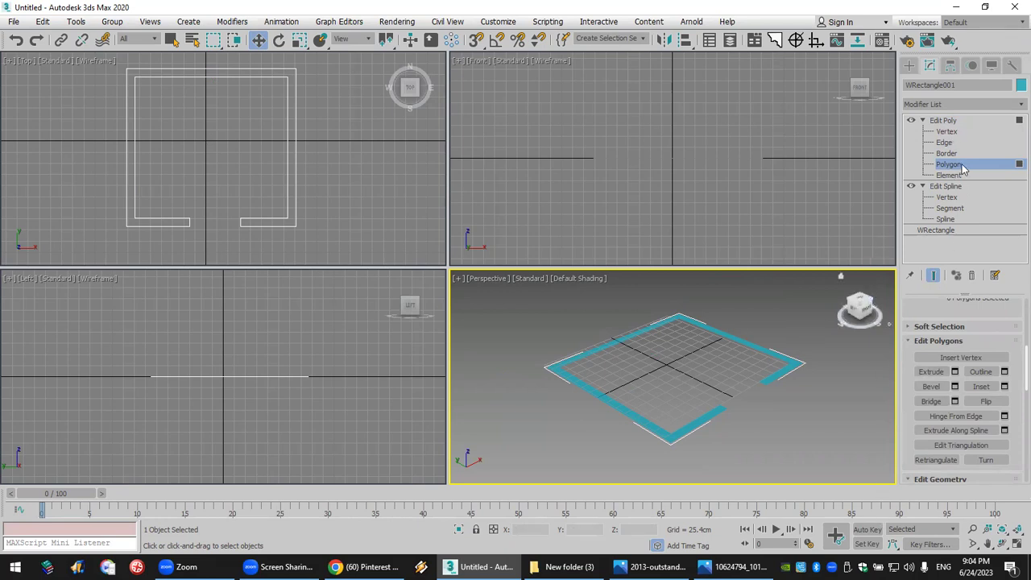
click(682, 432)
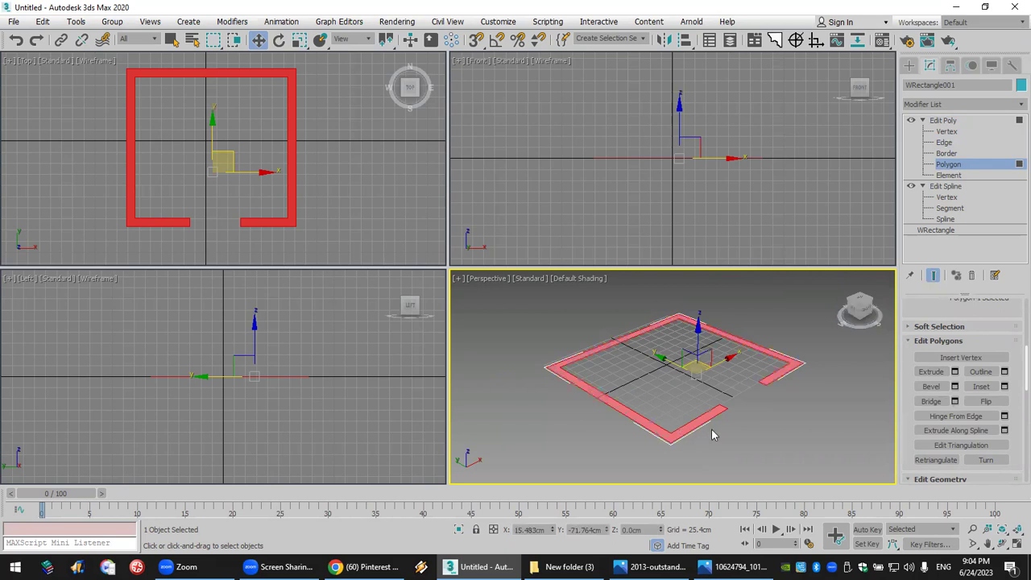
Extrude the wall polygon upward freehand, and undo the extrusion.
click(931, 372)
drag(793, 358, 787, 299)
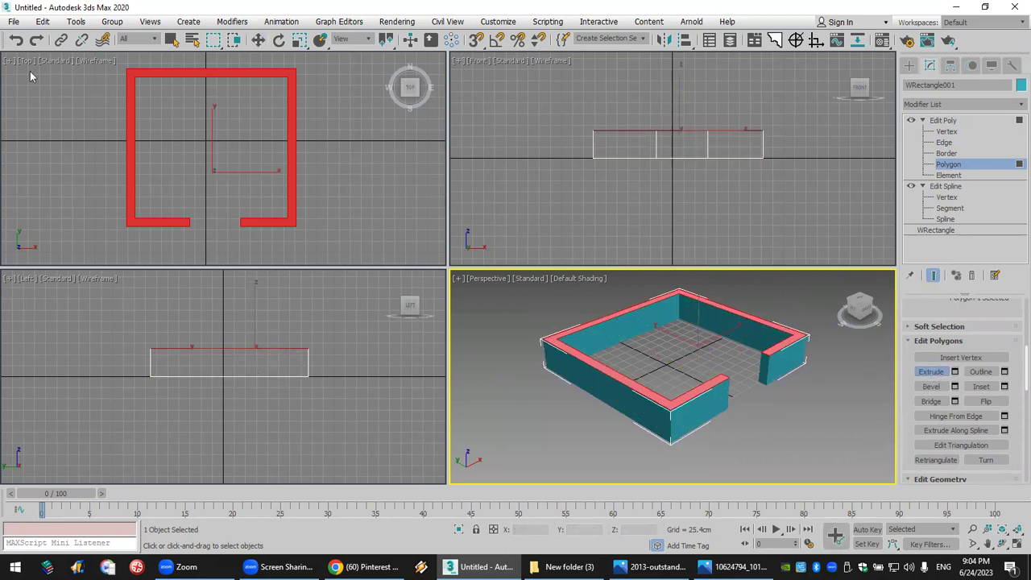
click(16, 41)
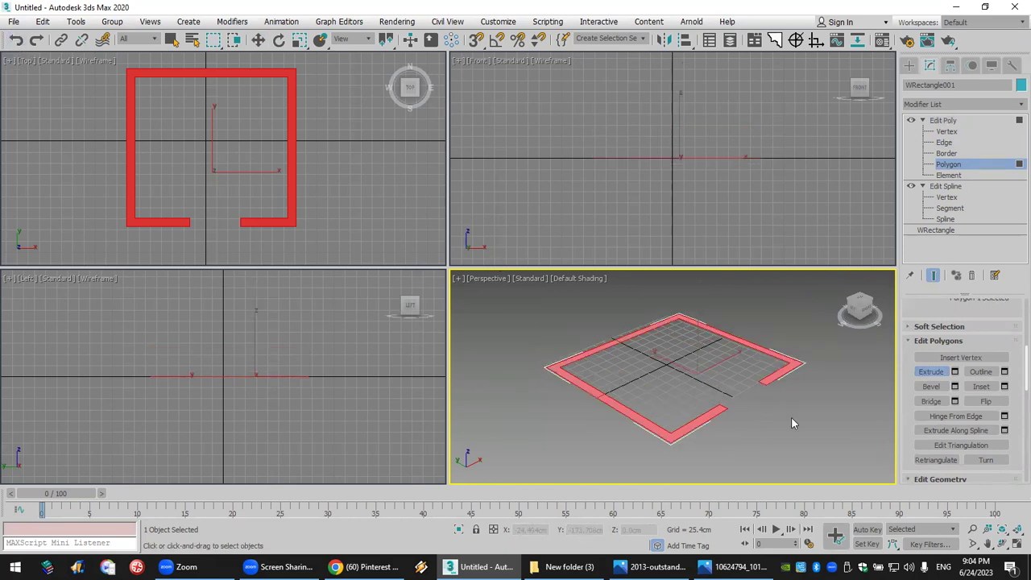
Extrude the selected wall polygon upward to a height of about 195.8 cm.
click(954, 371)
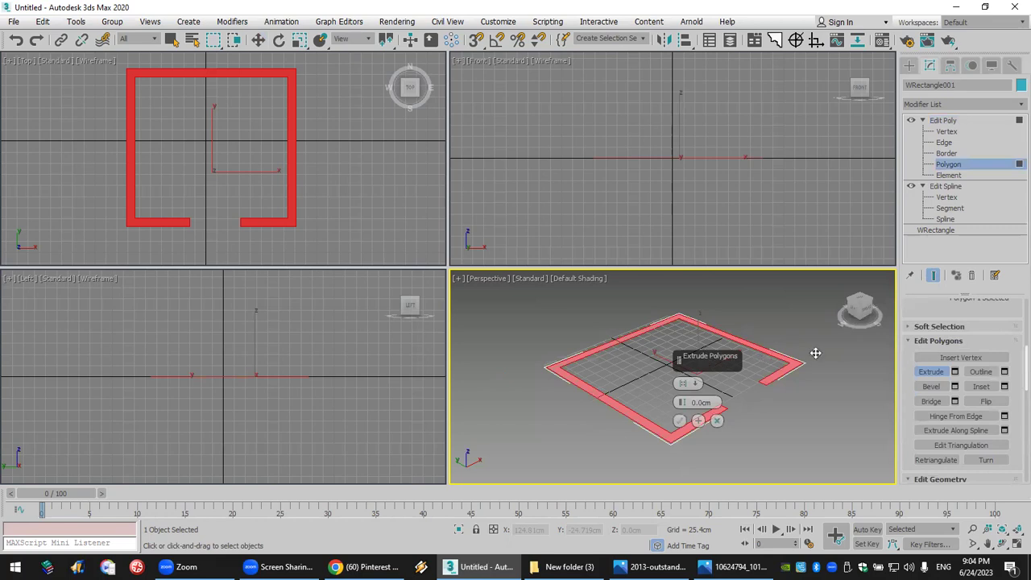
drag(678, 359, 822, 343)
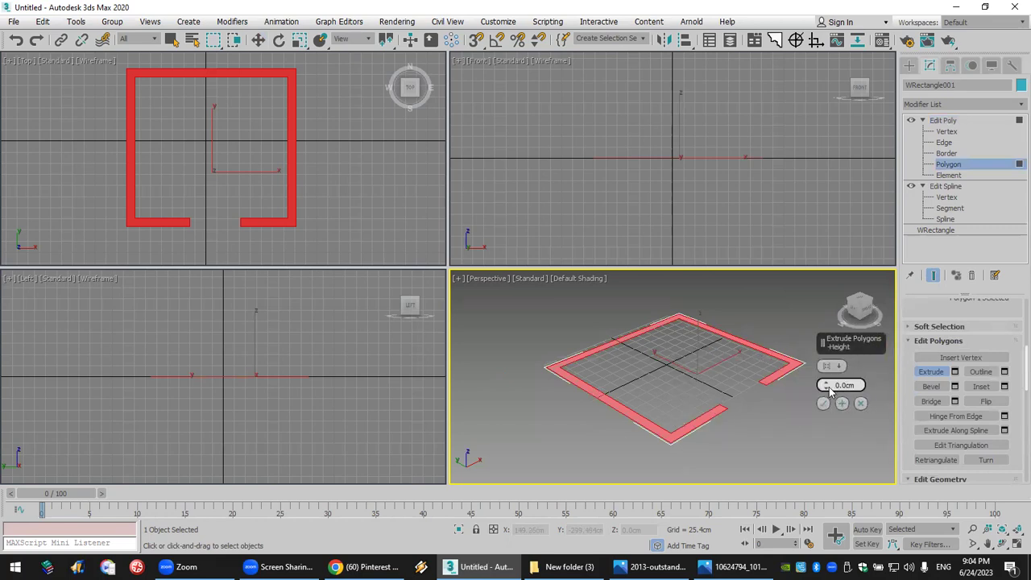
drag(825, 387, 814, 179)
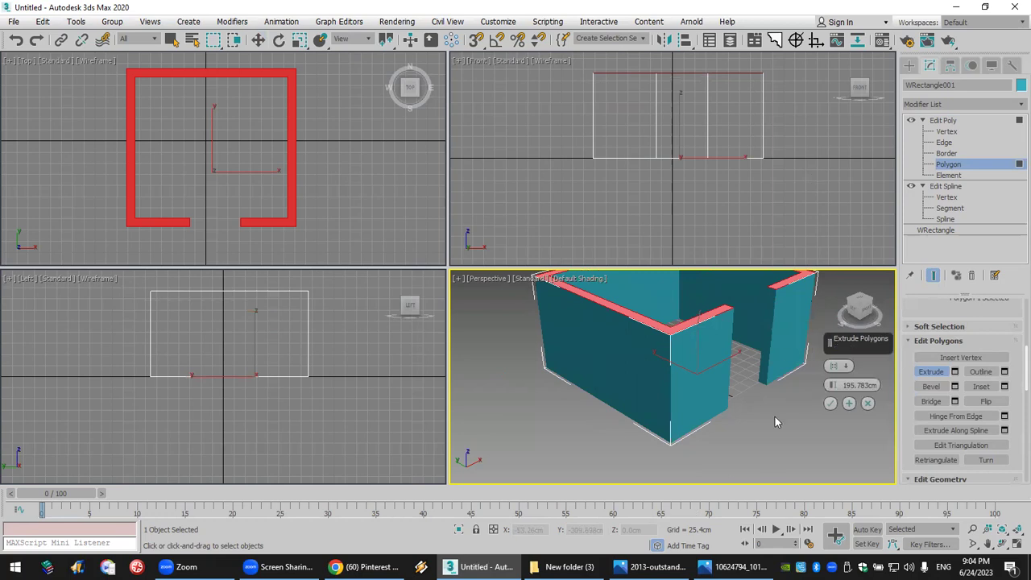
alt+middle_drag(766, 362, 741, 380)
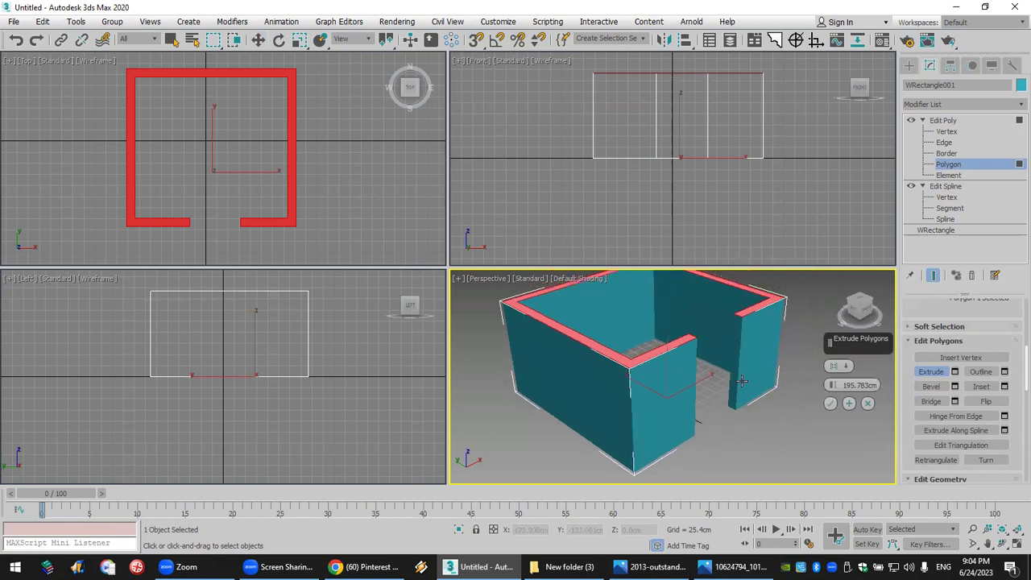
click(823, 404)
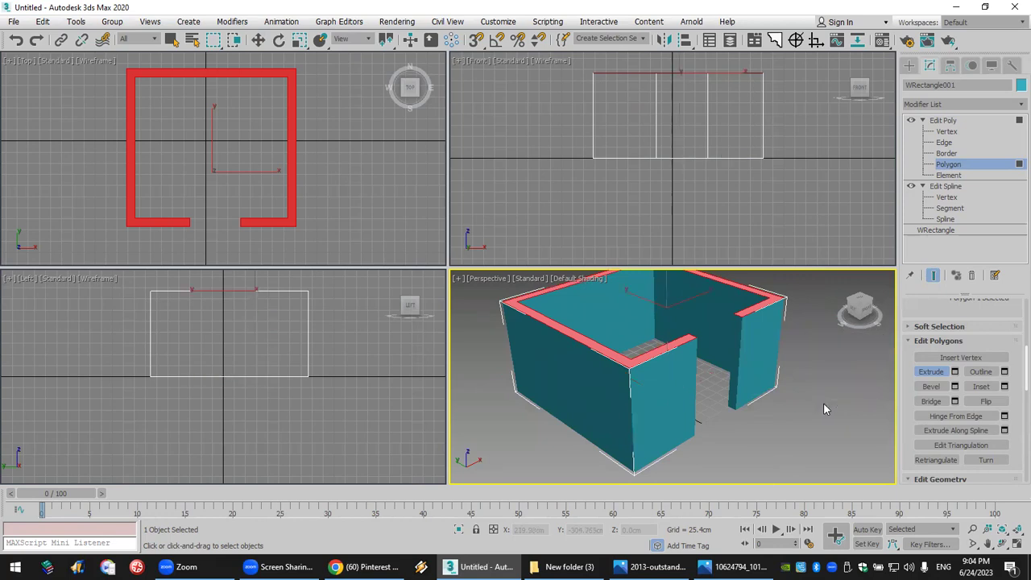
Maximize the perspective view and, at the Edge level, select the outer vertical edge of one jamb of the wall opening.
scroll(742, 356, up, 3)
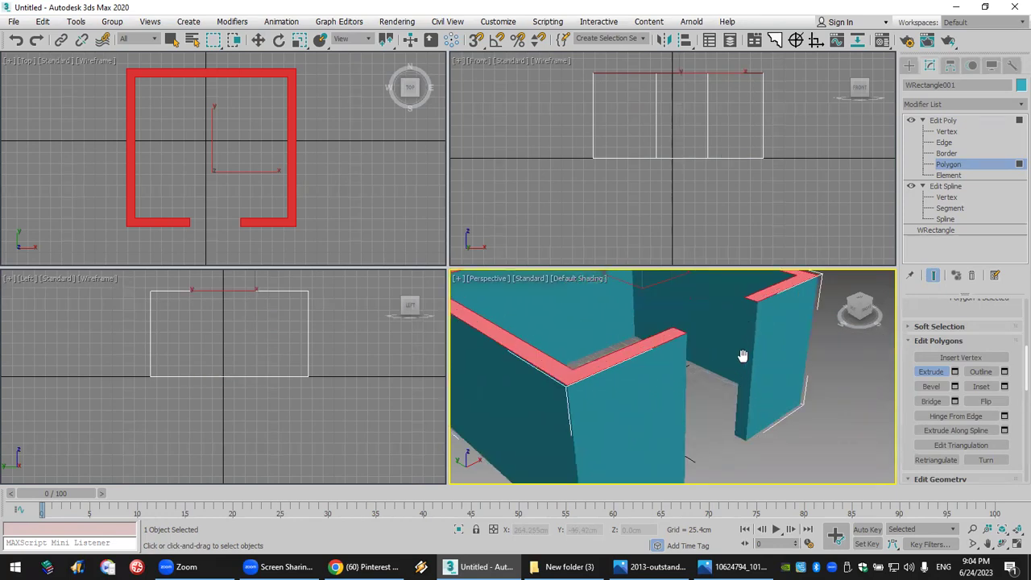
scroll(742, 355, down, 4)
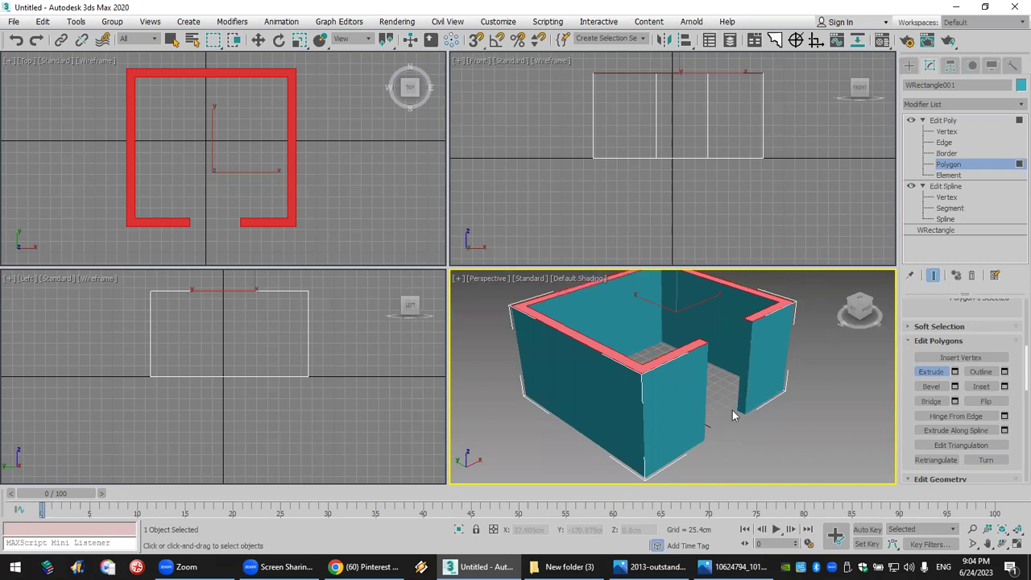
scroll(735, 393, up, 5)
scroll(738, 396, down, 5)
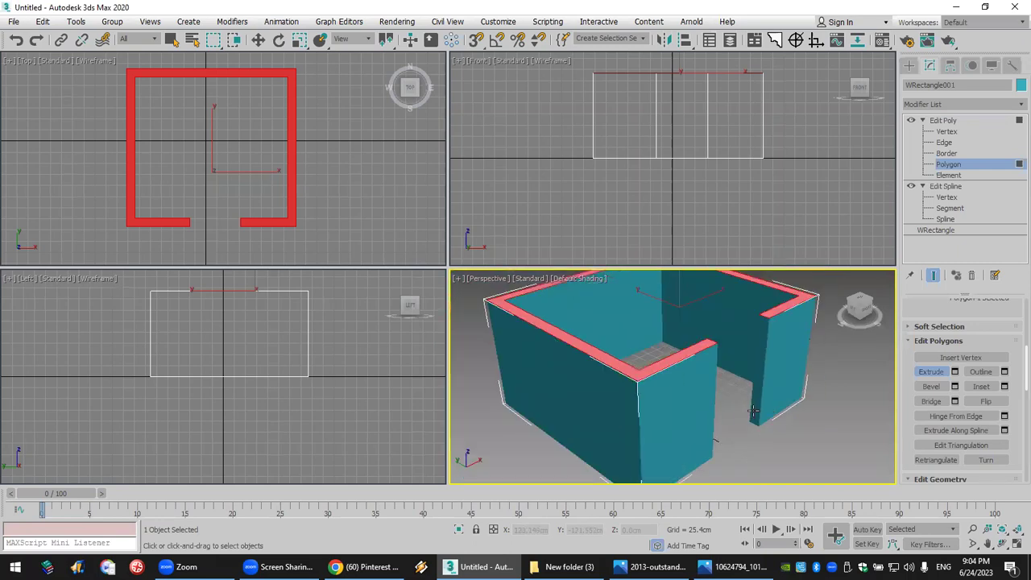
middle_drag(748, 410, 731, 405)
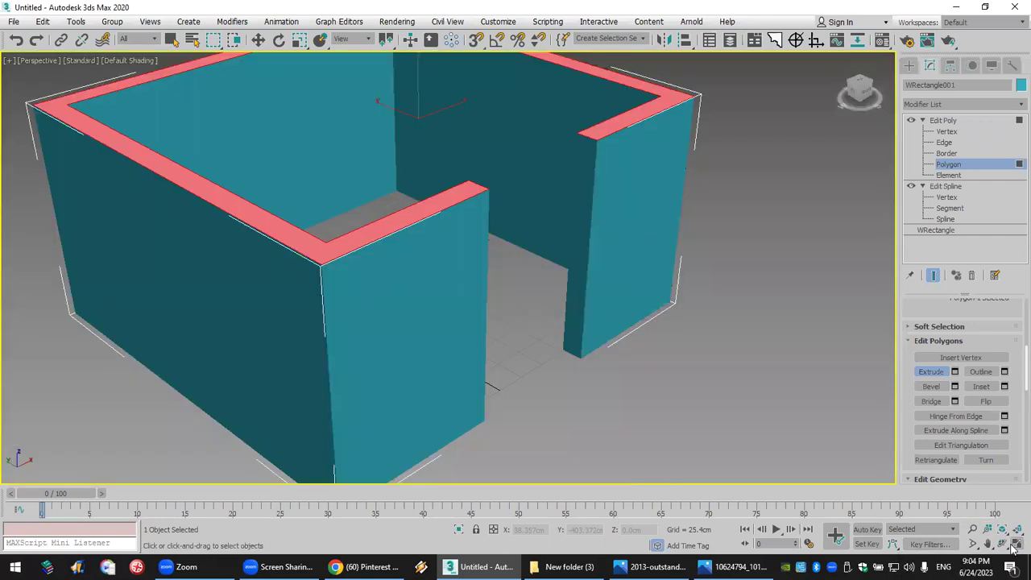
click(1018, 551)
click(944, 142)
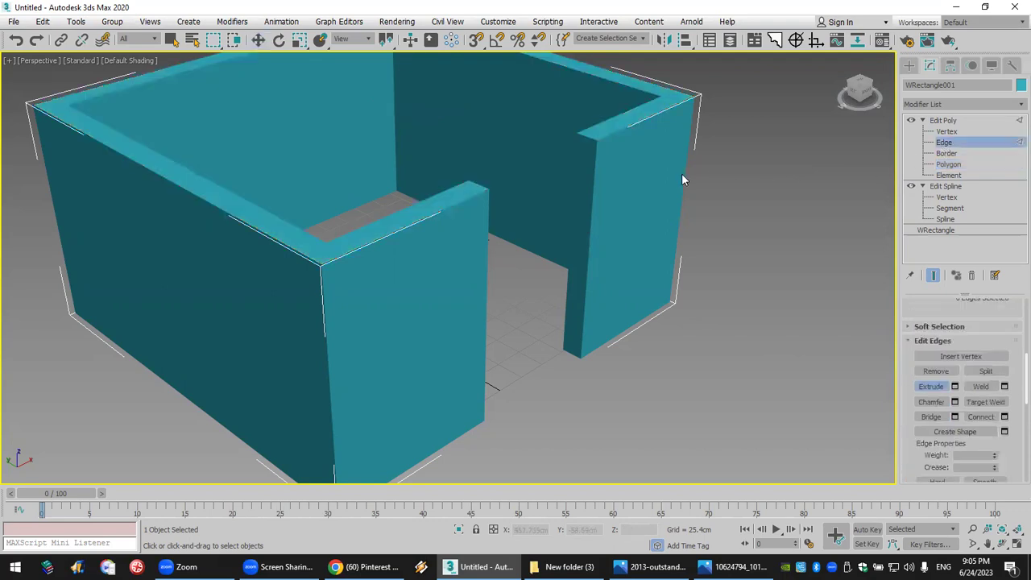
click(595, 201)
key(w)
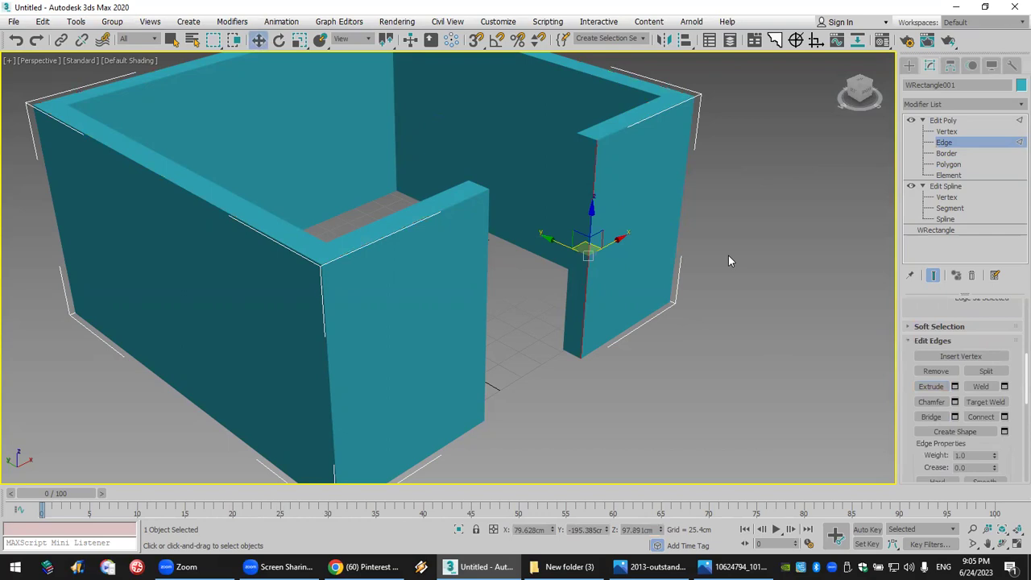
Add the remaining vertical edges of both jambs of the wall opening to the edge selection.
key(4)
key(4)
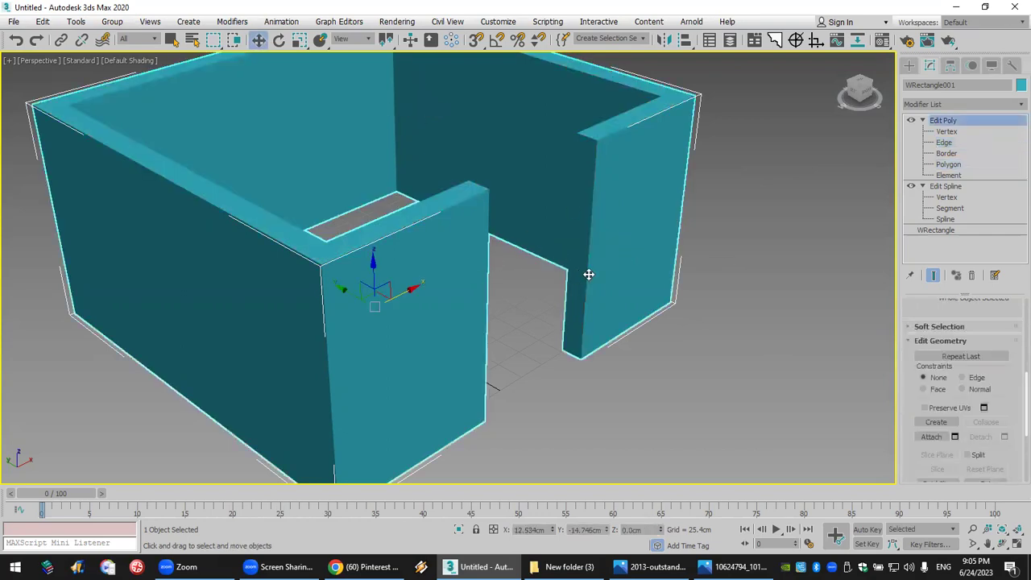
click(944, 142)
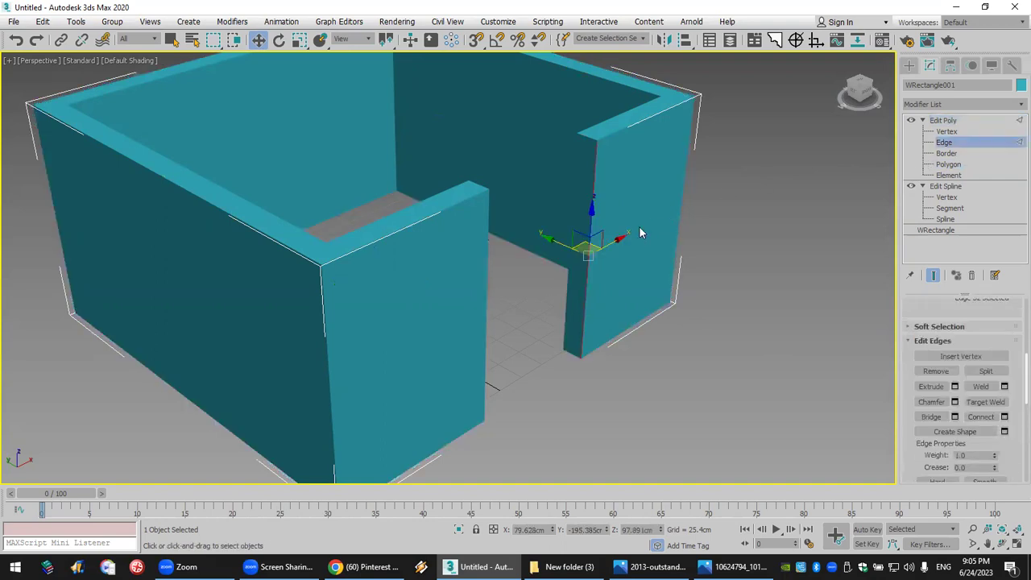
ctrl+click(568, 283)
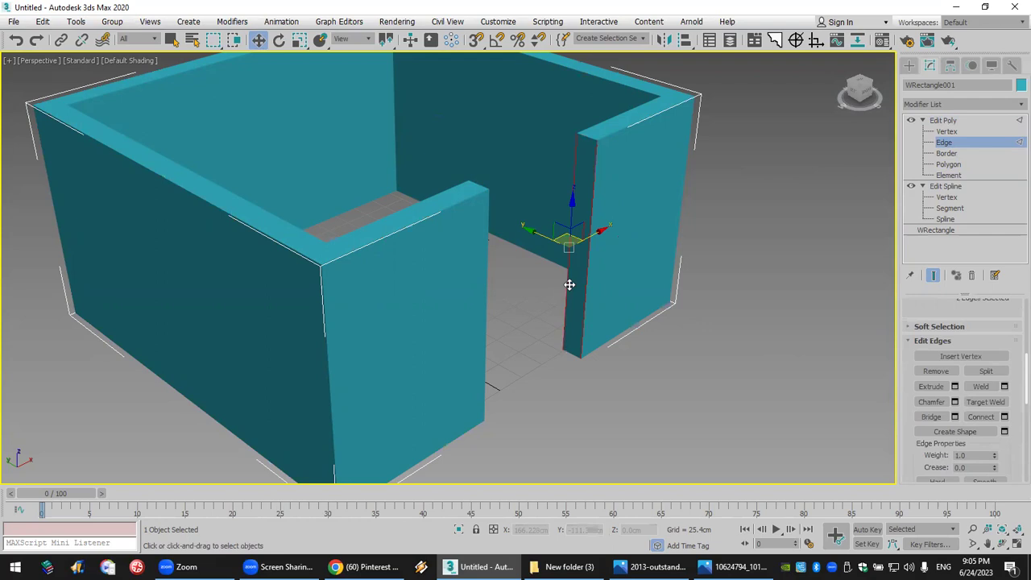
click(1002, 545)
drag(501, 292, 416, 253)
right_click(460, 255)
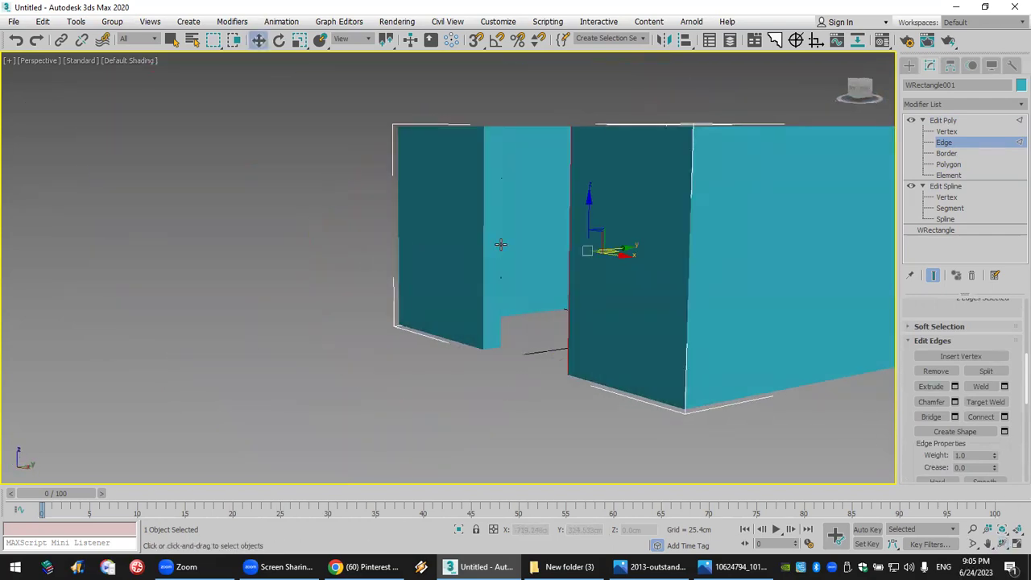
click(491, 242)
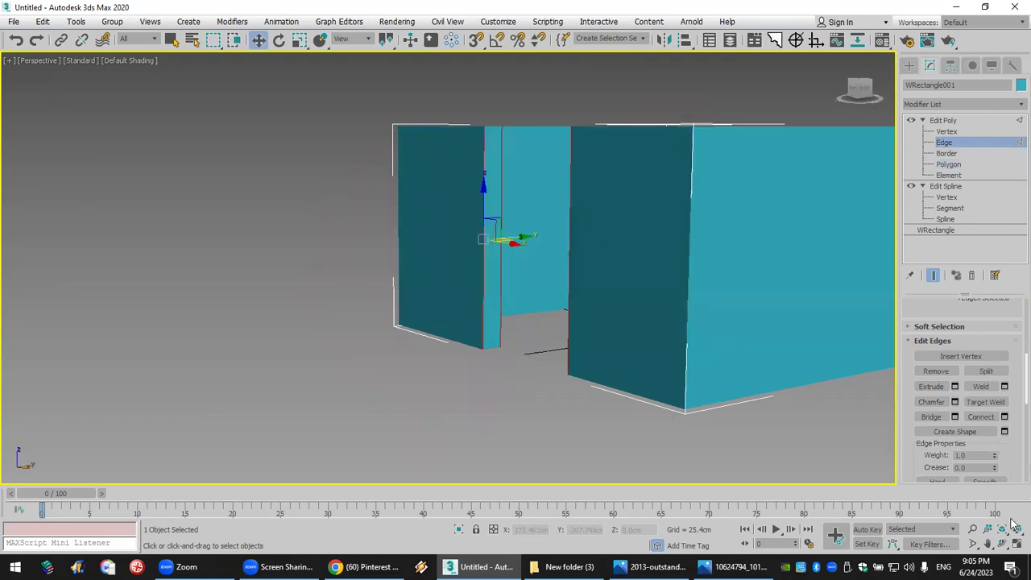
Connect the selected jamb edges with 3 segments, with pinch and slide at 0.
click(1002, 542)
drag(472, 279, 622, 302)
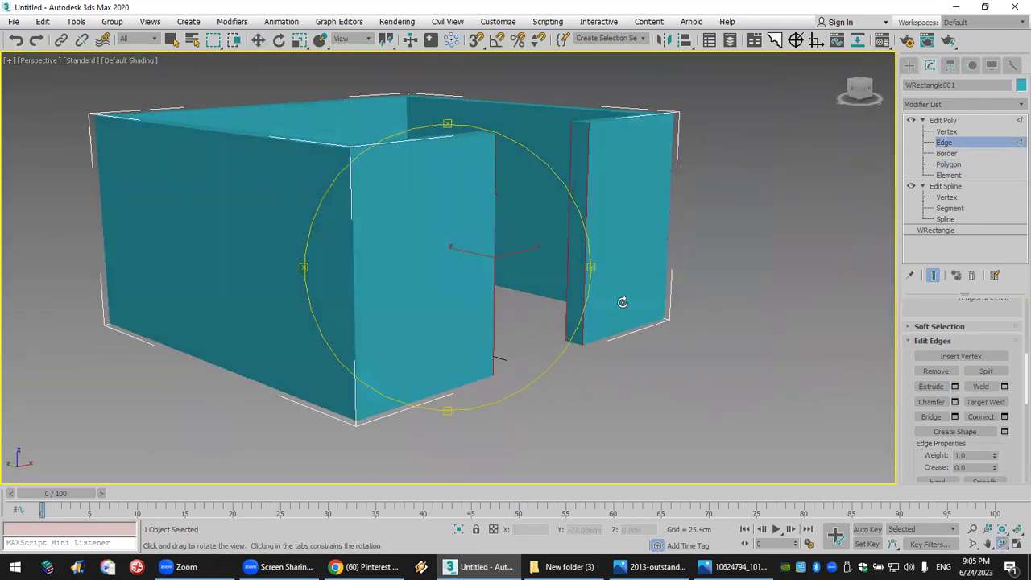
scroll(1008, 400, down, 2)
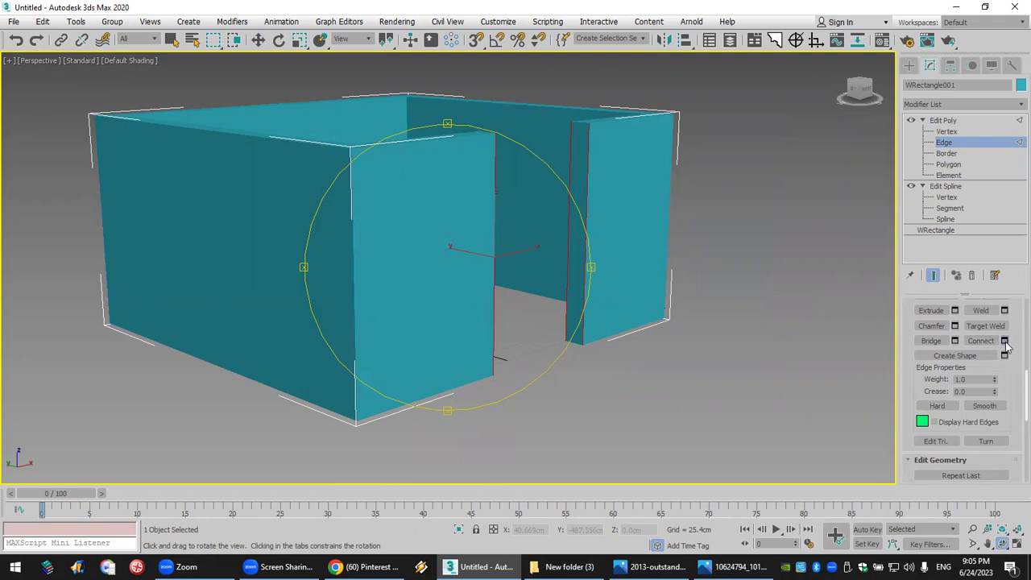
click(1004, 341)
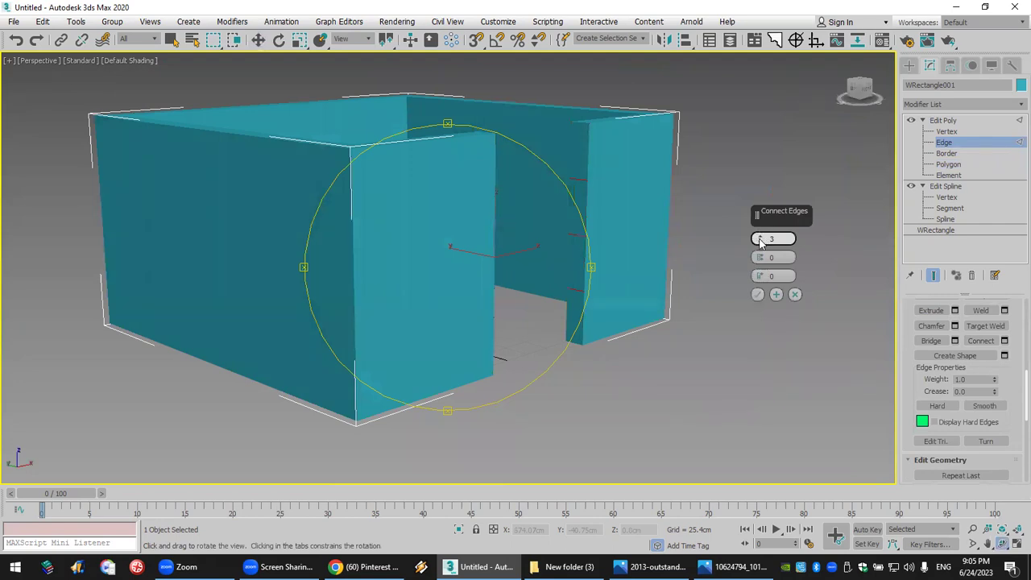
click(757, 294)
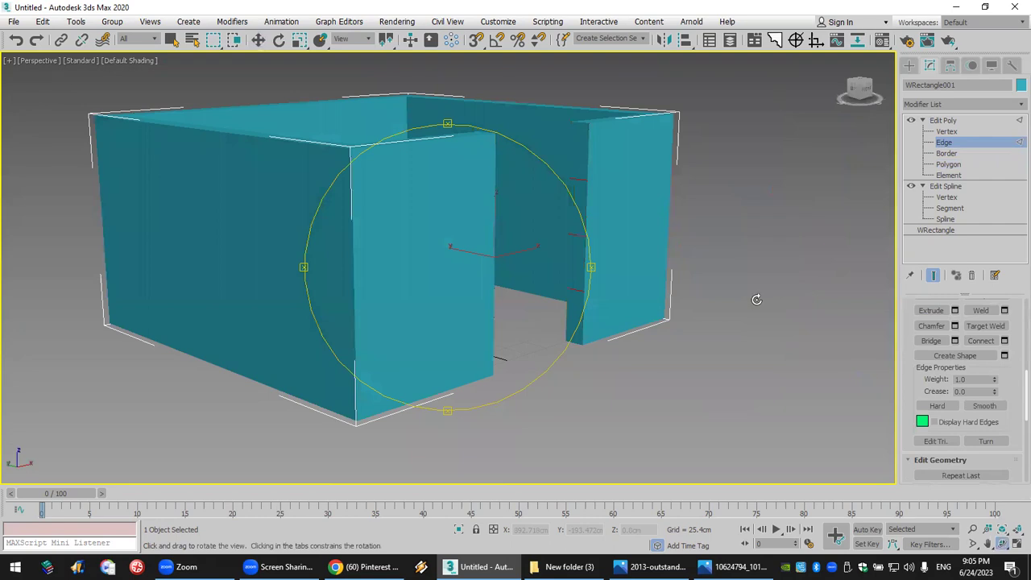
Switch Edit Poly to the Polygon level and display edged faces in the perspective view.
click(948, 164)
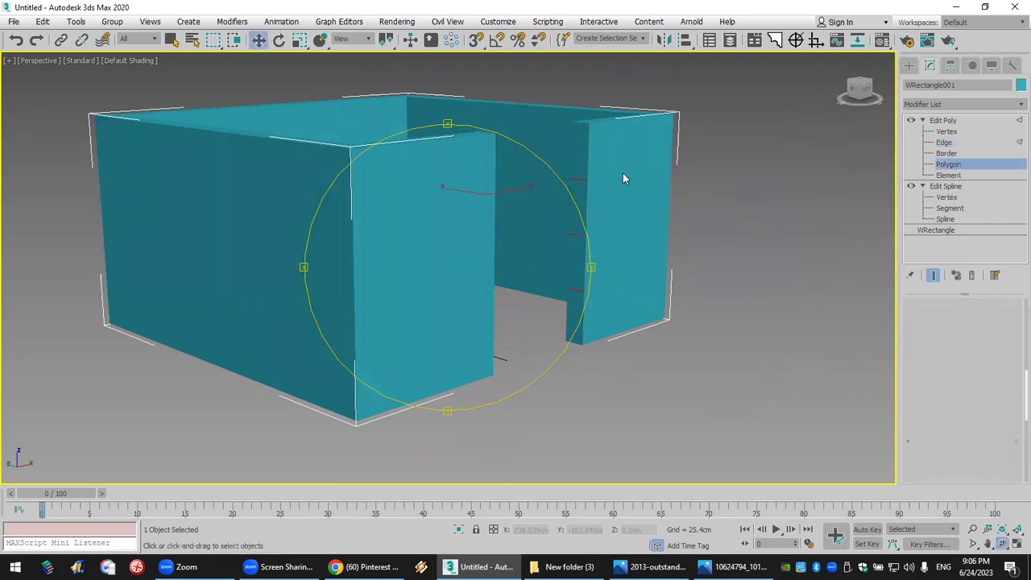
key(w)
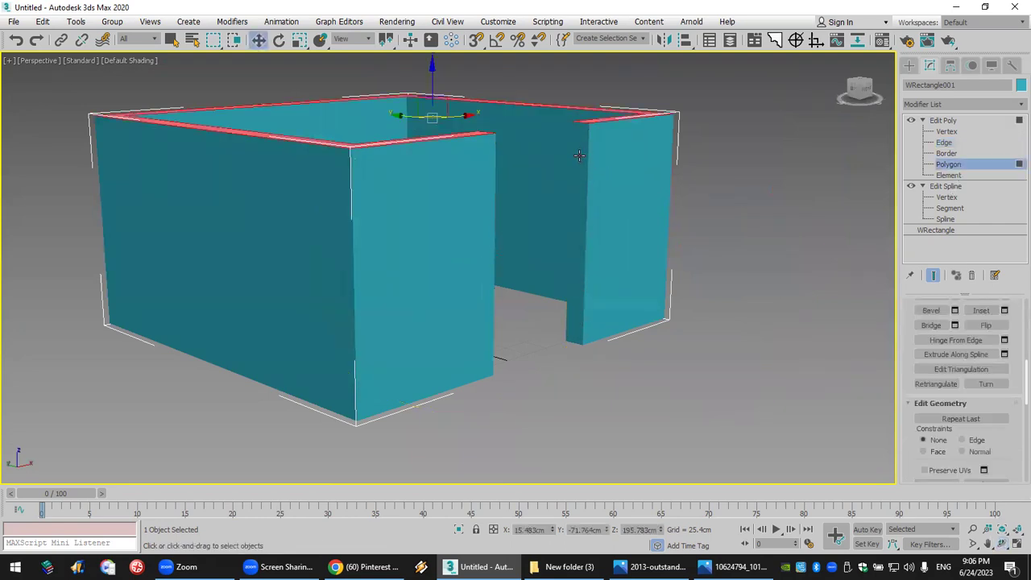
key(4)
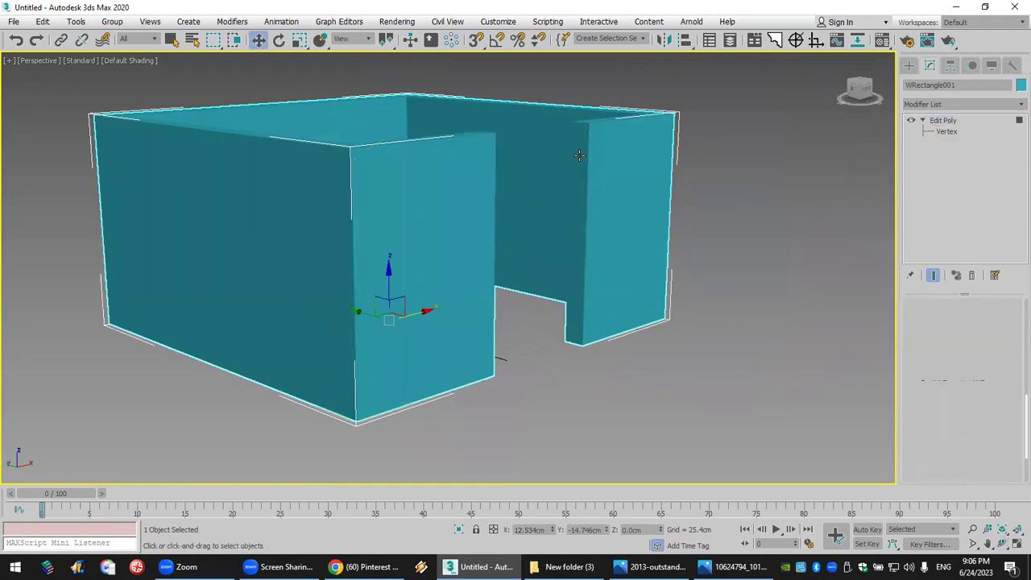
key(4)
key(F4)
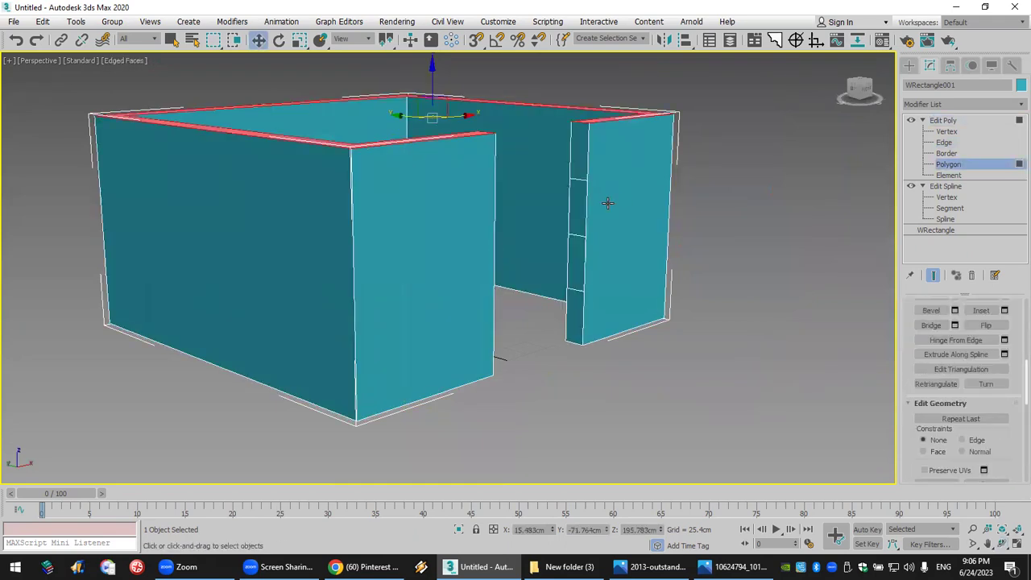
Select the uppermost and lowest polygons on both facing jambs of the wall opening.
click(577, 153)
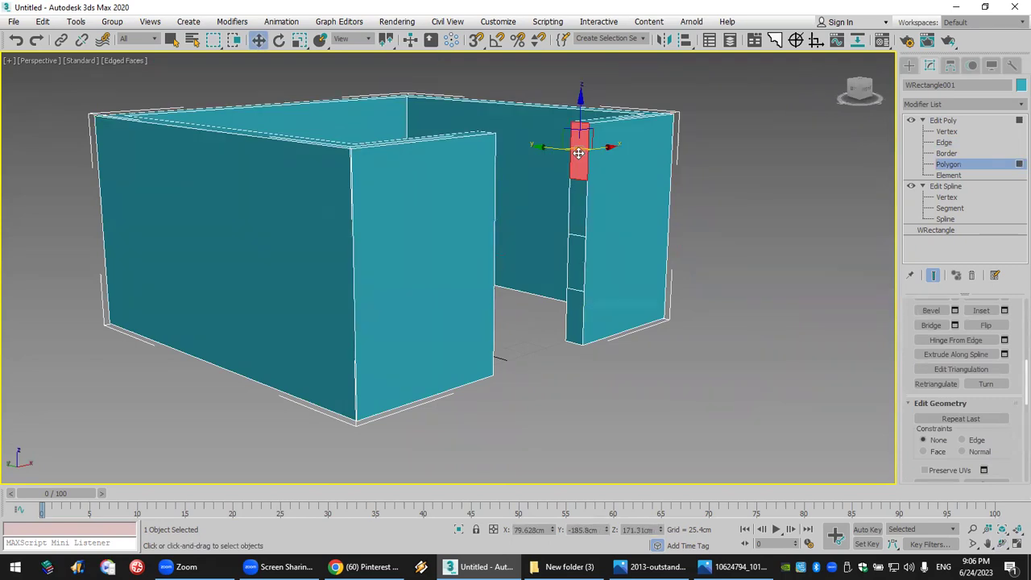
ctrl+click(576, 314)
click(1002, 545)
drag(528, 326, 389, 290)
right_click(389, 290)
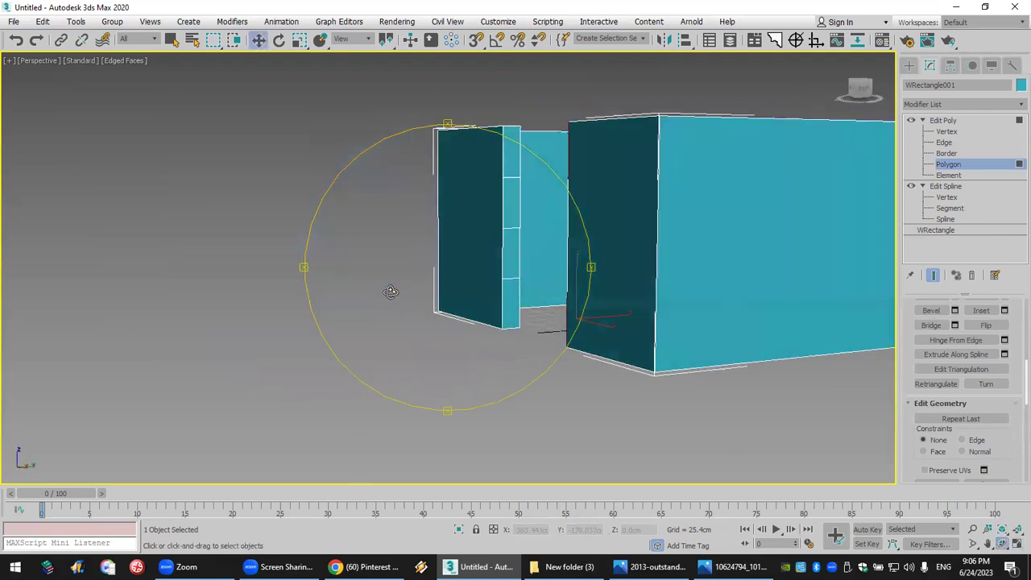
click(514, 158)
ctrl+click(510, 310)
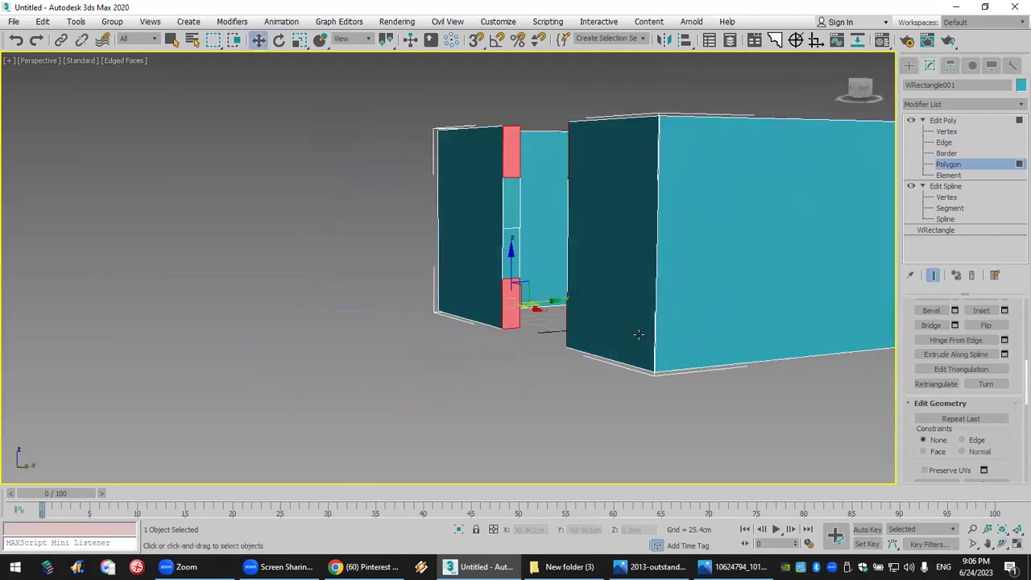
Bridge the selected jamb polygons across the wall opening, and undo the bridge.
click(932, 324)
alt+middle_drag(773, 257, 673, 279)
alt+middle_drag(534, 315, 510, 263)
scroll(490, 257, down, 3)
scroll(516, 263, up, 2)
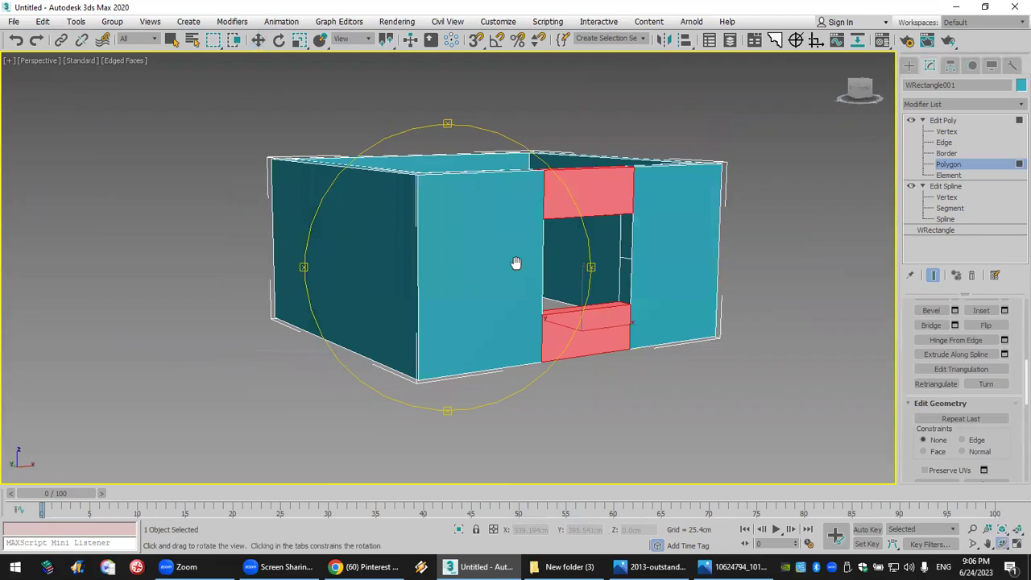
click(16, 42)
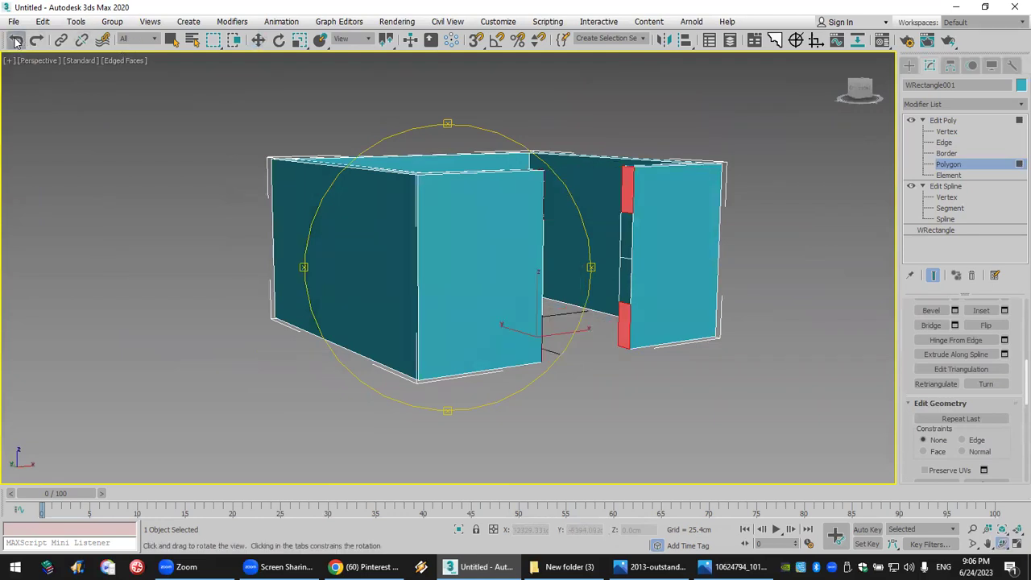
key(w)
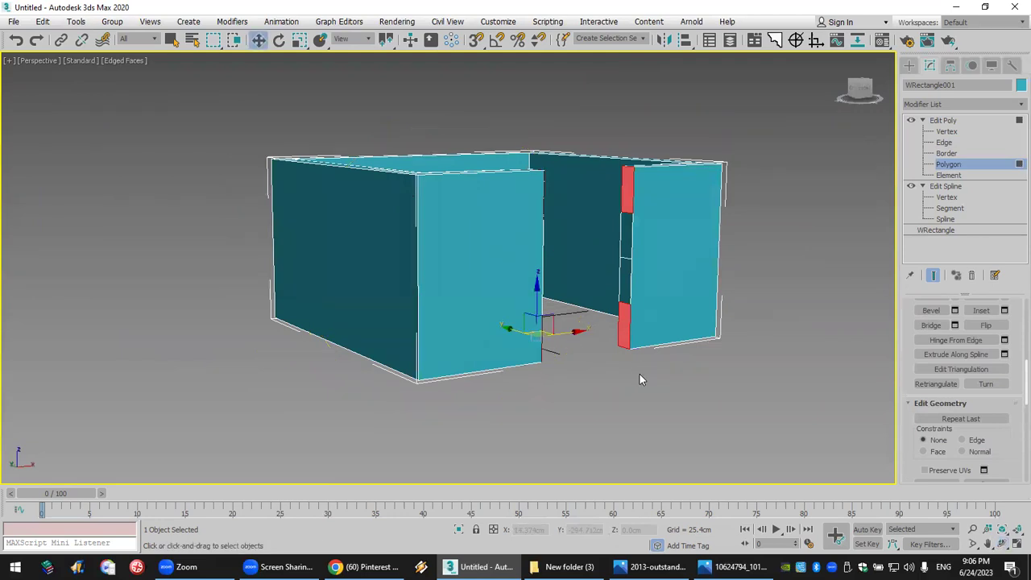
Restore the four-viewport layout and, at the Vertex level, select the jambs' first row of vertices above the floor in the front view.
click(1015, 545)
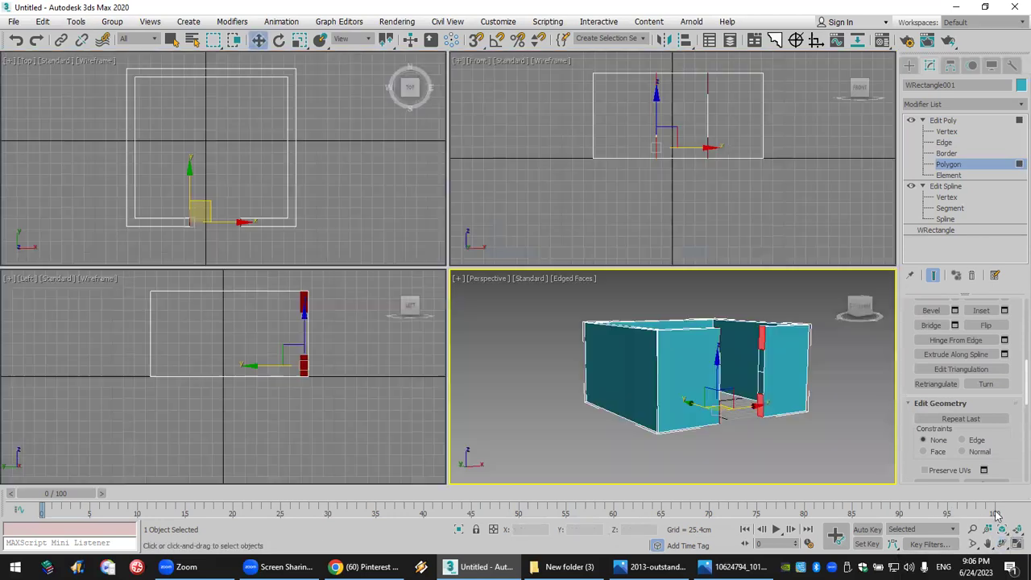
click(723, 199)
scroll(722, 174, up, 3)
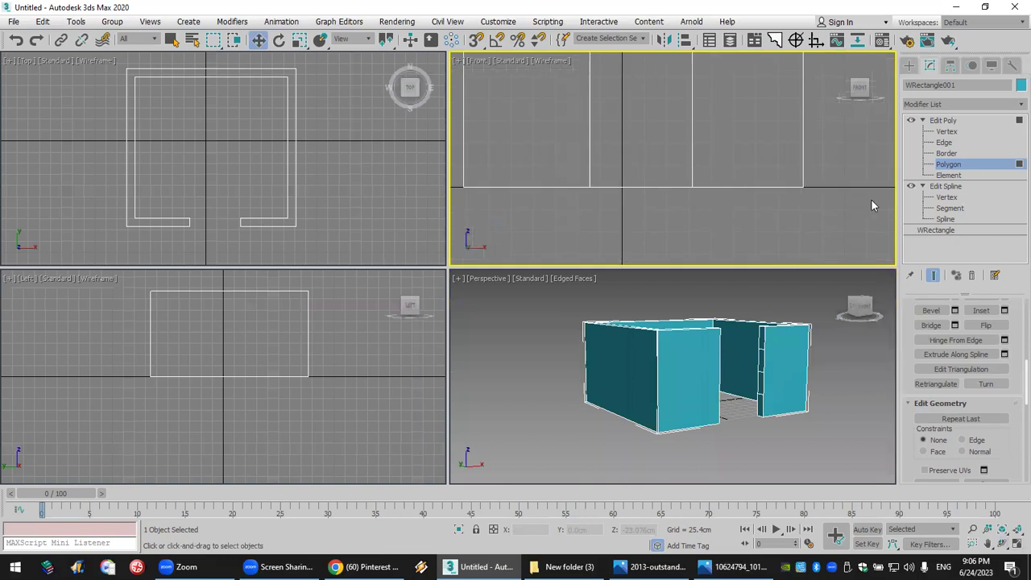
click(946, 131)
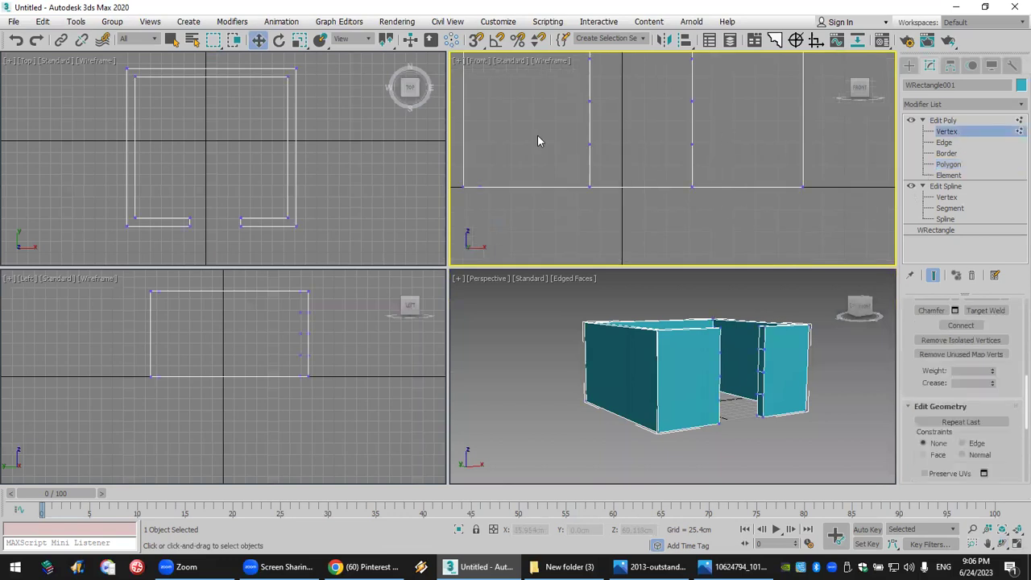
drag(532, 156, 533, 156)
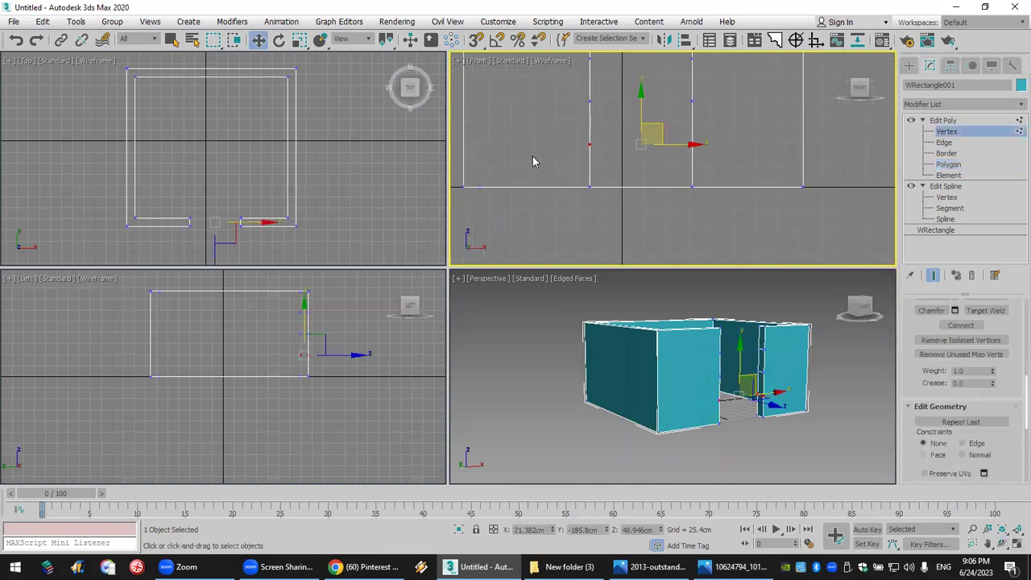
Move the selected jamb vertices vertically to an absolute world Z height of 74.714 cm.
right_click(259, 41)
drag(499, 178, 445, 179)
text(74.714cm)
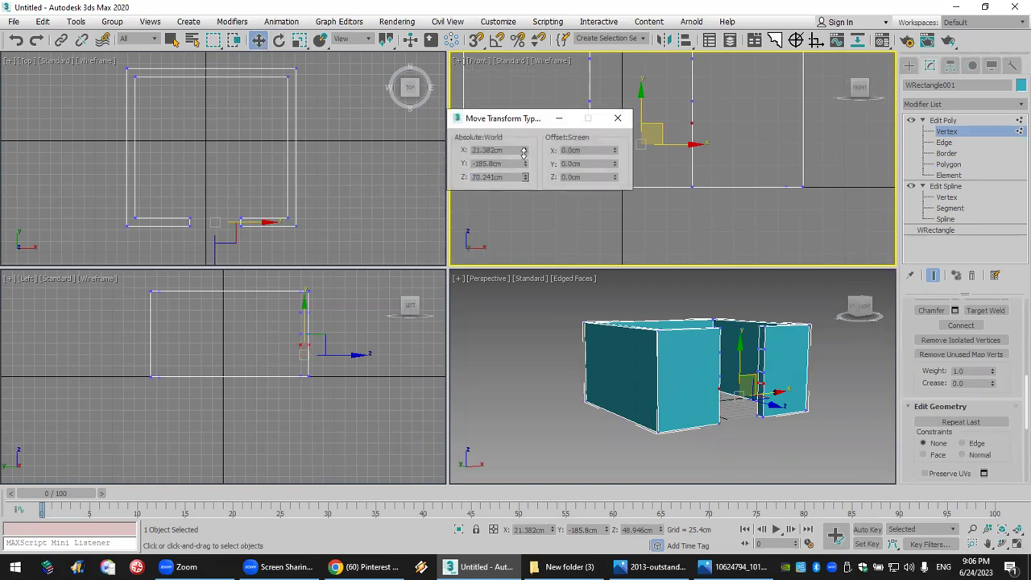
key(Return)
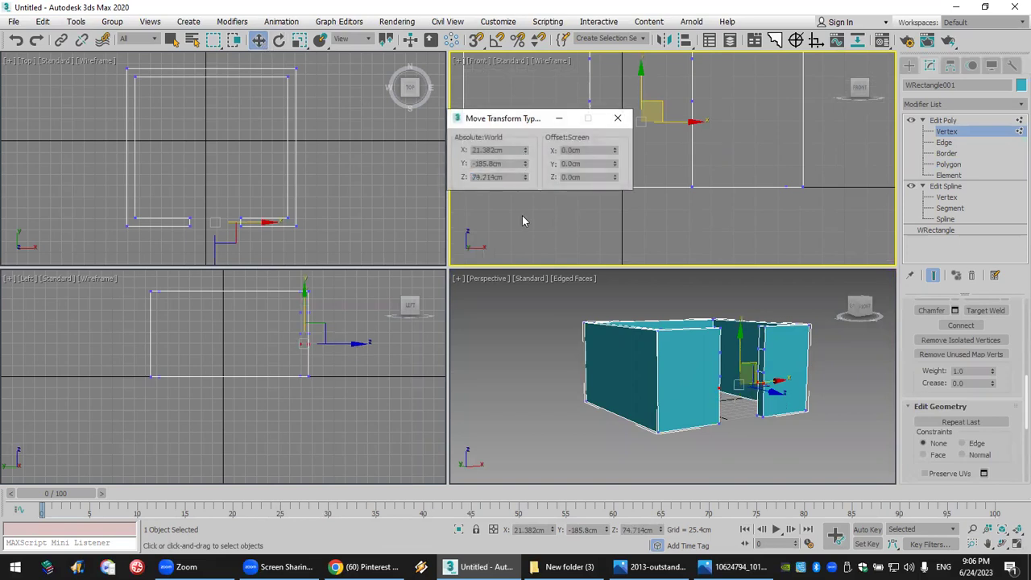
click(617, 119)
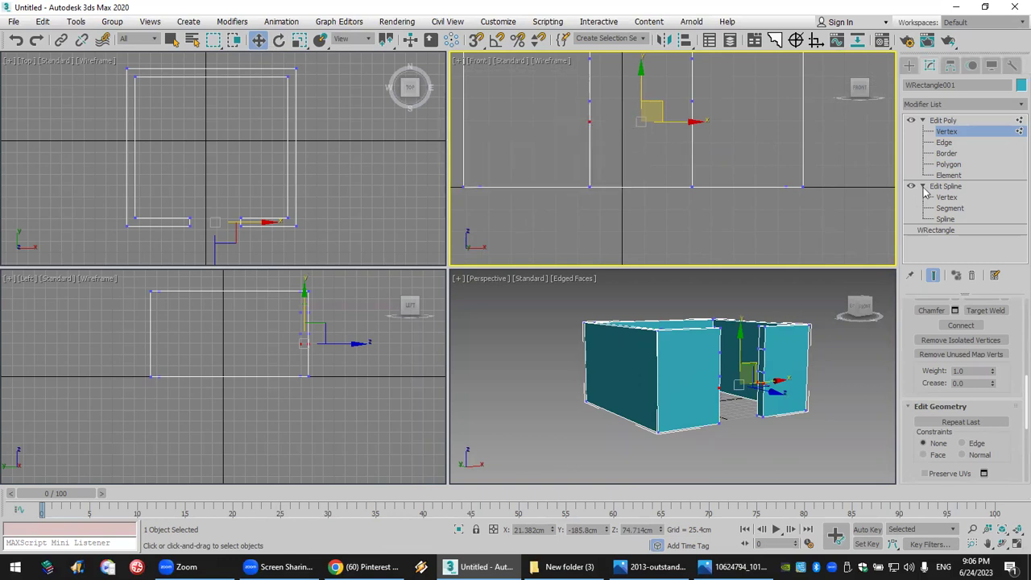
At the Polygon level, maximize the perspective view and select the lowest polygon on the right jamb of the wall opening.
click(949, 165)
scroll(812, 410, up, 5)
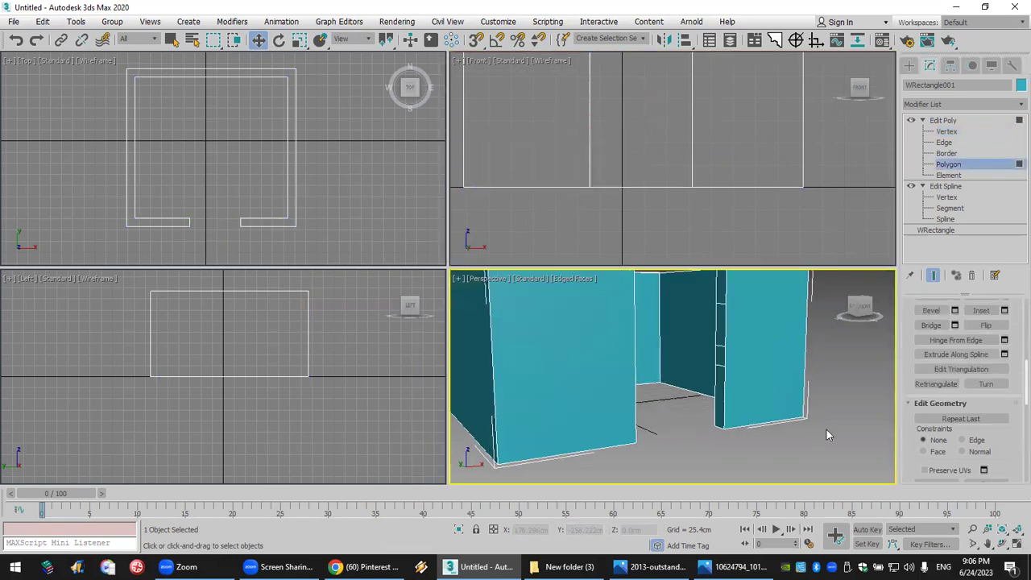
click(1017, 544)
click(1001, 544)
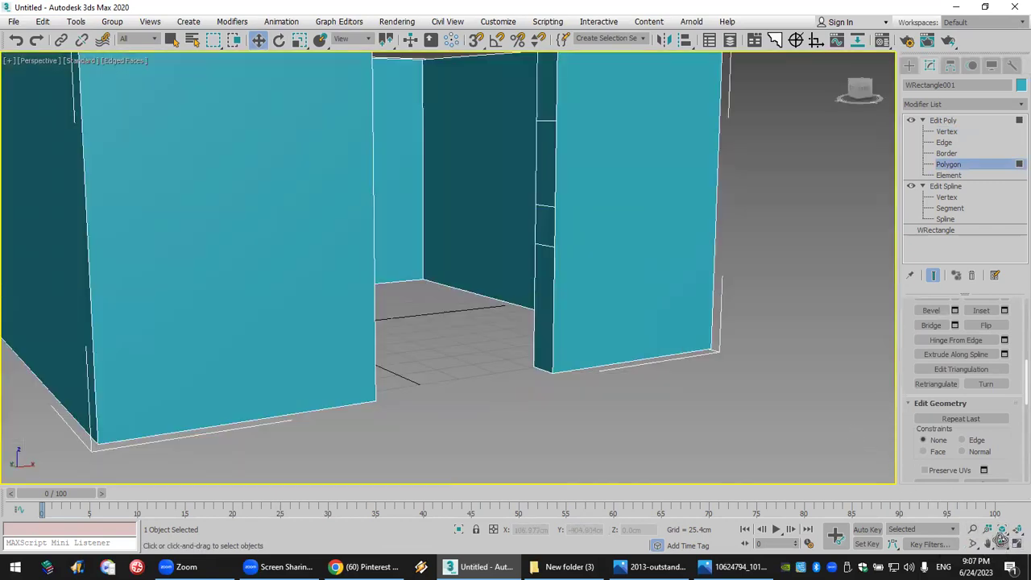
drag(501, 277, 516, 265)
scroll(521, 272, down, 5)
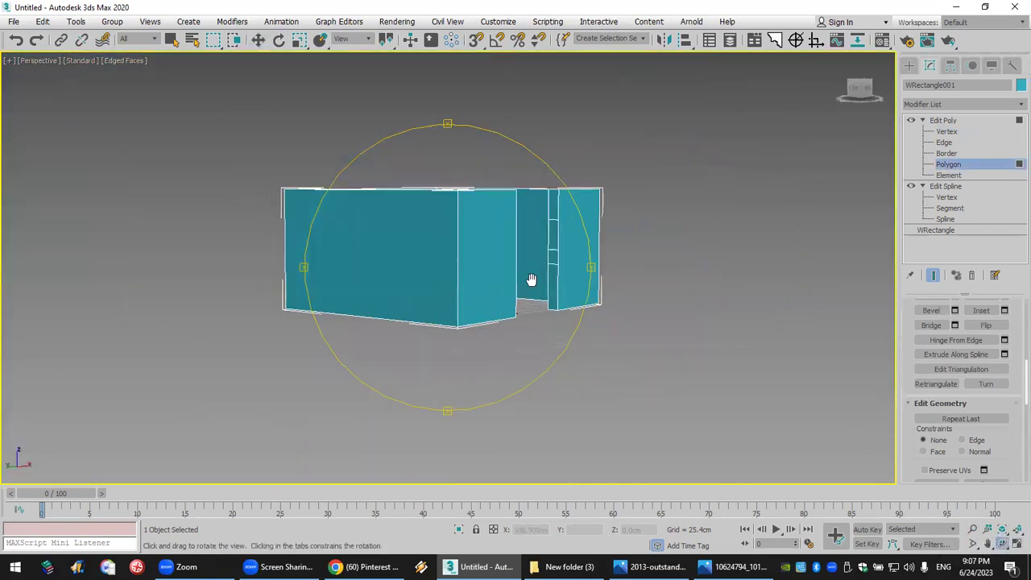
scroll(531, 279, up, 5)
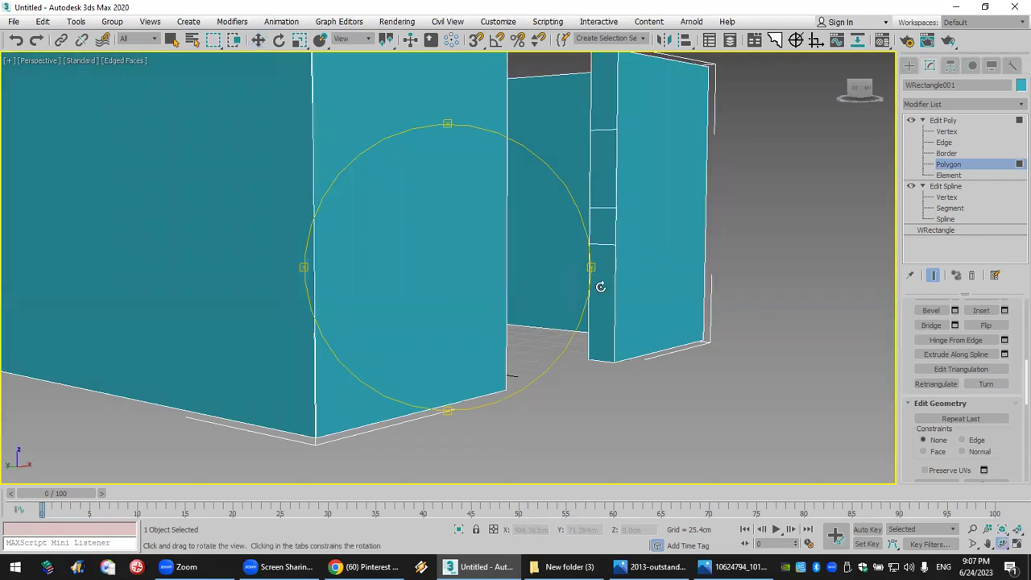
right_click(661, 285)
click(601, 290)
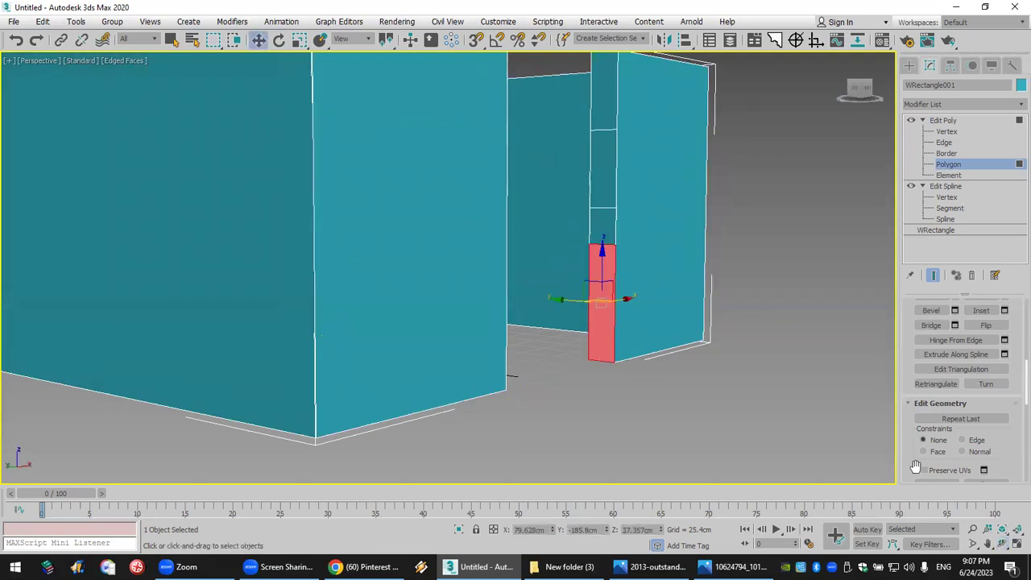
Add the lowest and uppermost polygons of the opposite jamb to the selection.
click(1003, 544)
drag(501, 298, 416, 299)
right_click(426, 301)
click(425, 301)
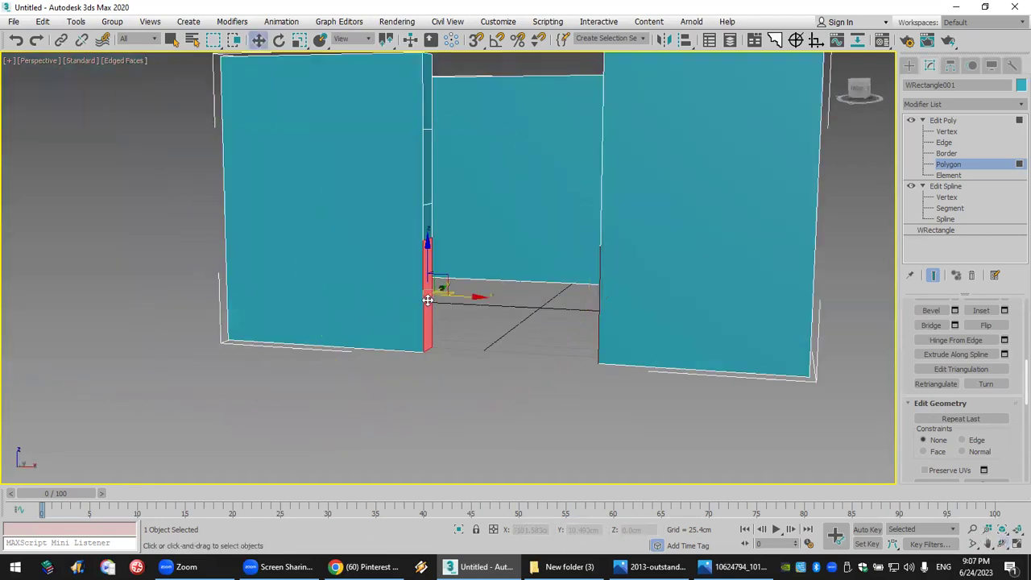
ctrl+click(430, 103)
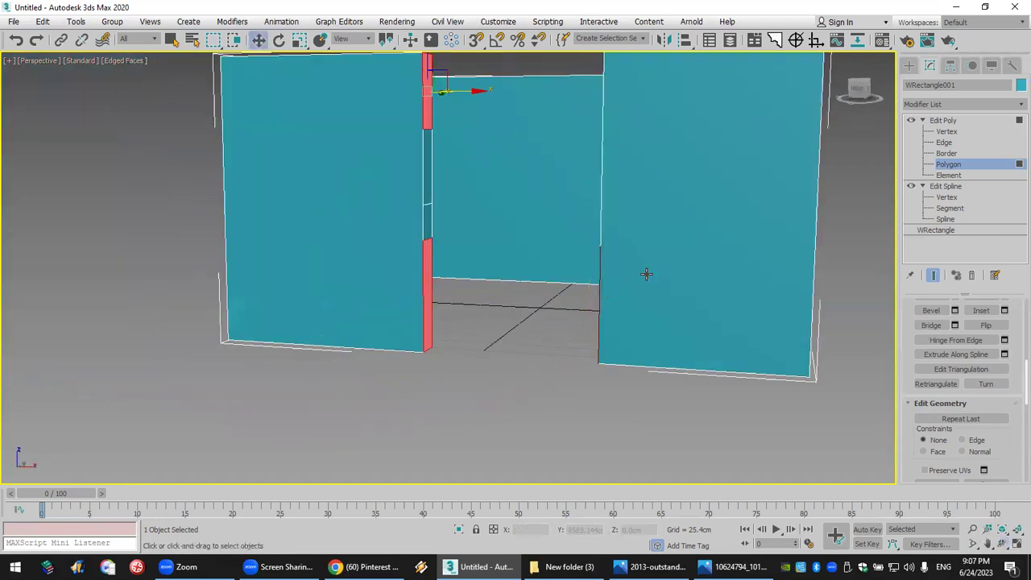
Add the right jamb's uppermost polygon and bridge the selected polygons across the opening to form the window's lintel and sill walls.
click(1003, 544)
drag(511, 269, 588, 252)
right_click(588, 253)
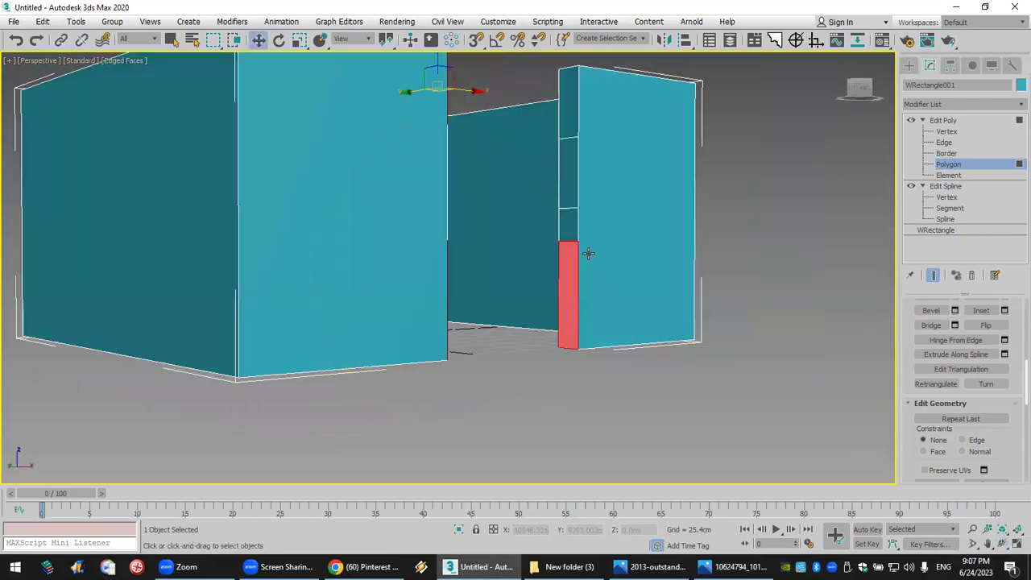
ctrl+click(564, 113)
click(931, 324)
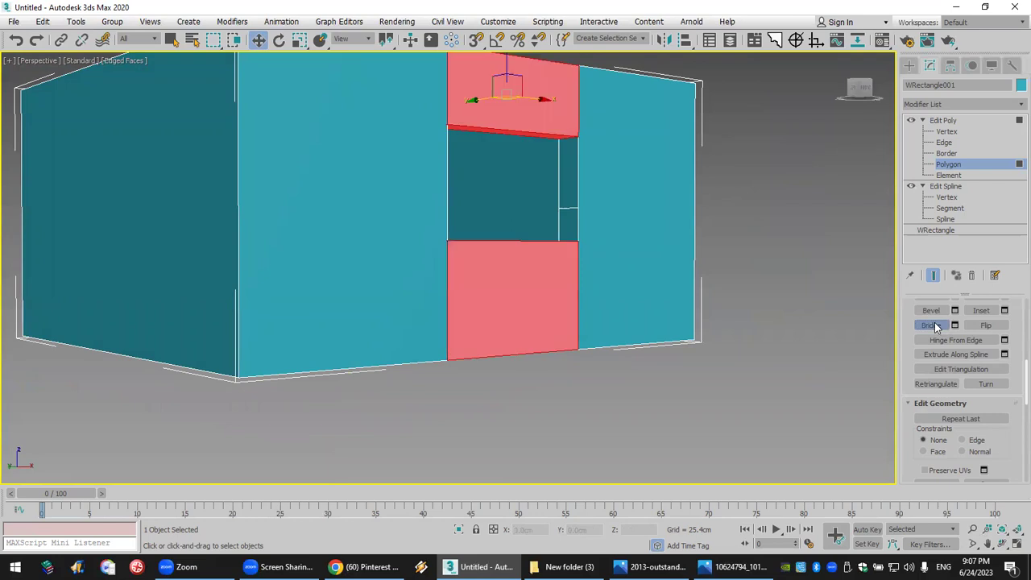
alt+middle_drag(778, 319, 801, 368)
scroll(805, 363, up, 5)
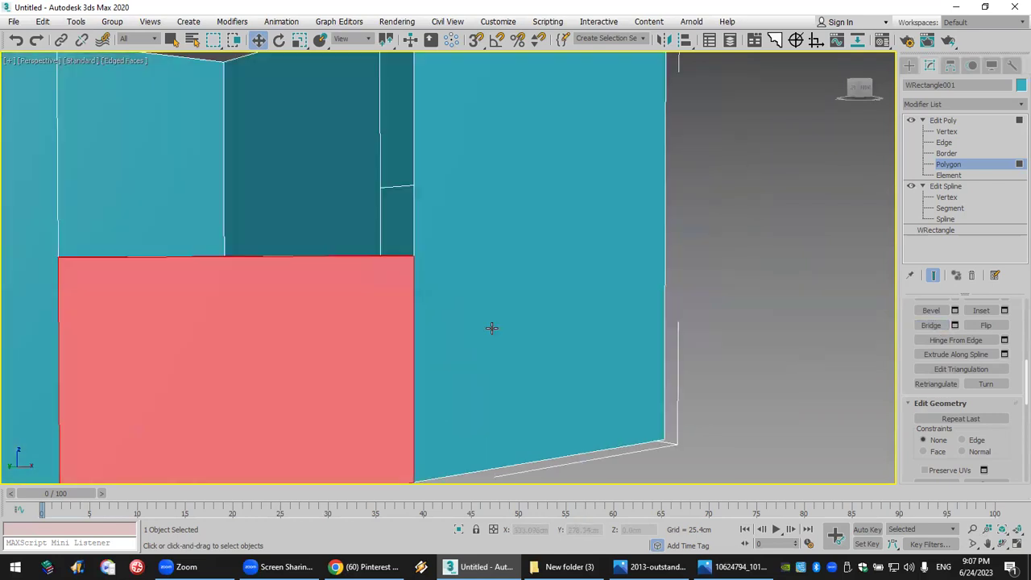
scroll(491, 328, down, 5)
alt+middle_drag(489, 327, 756, 394)
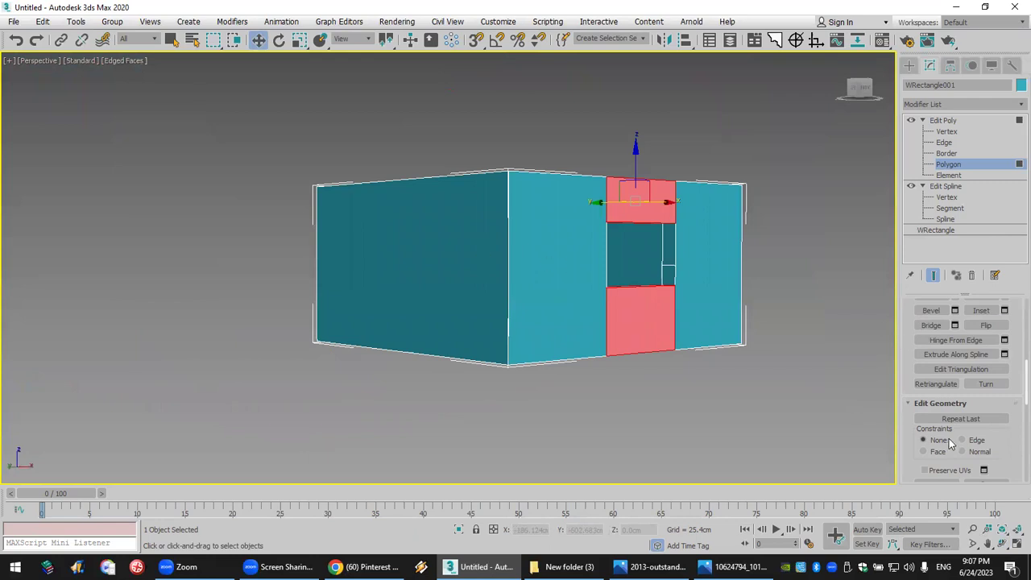
Extrude the outer polygon of the side wall to the left of the window by about 299.6 cm.
click(473, 234)
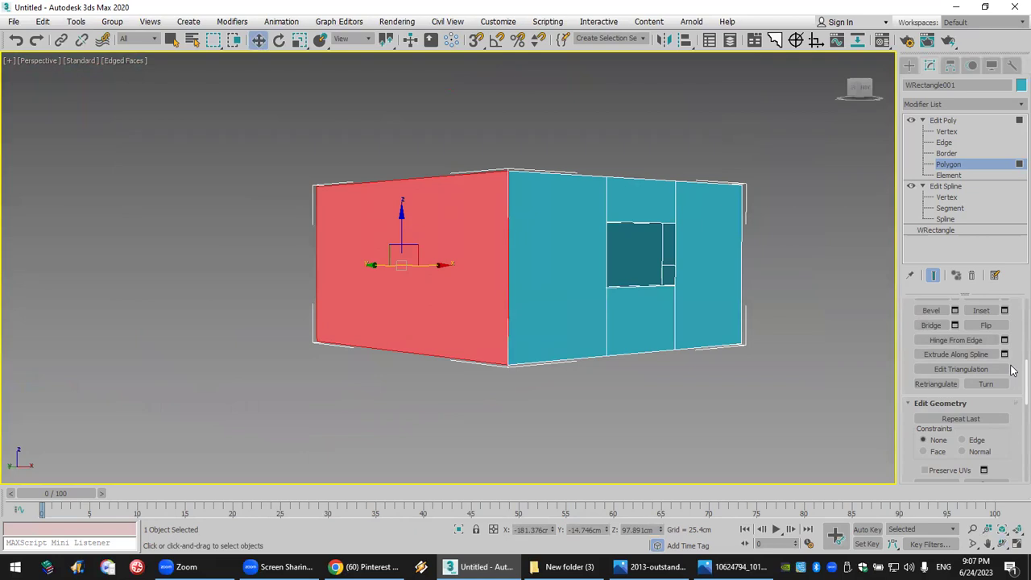
scroll(1013, 371, up, 2)
click(932, 381)
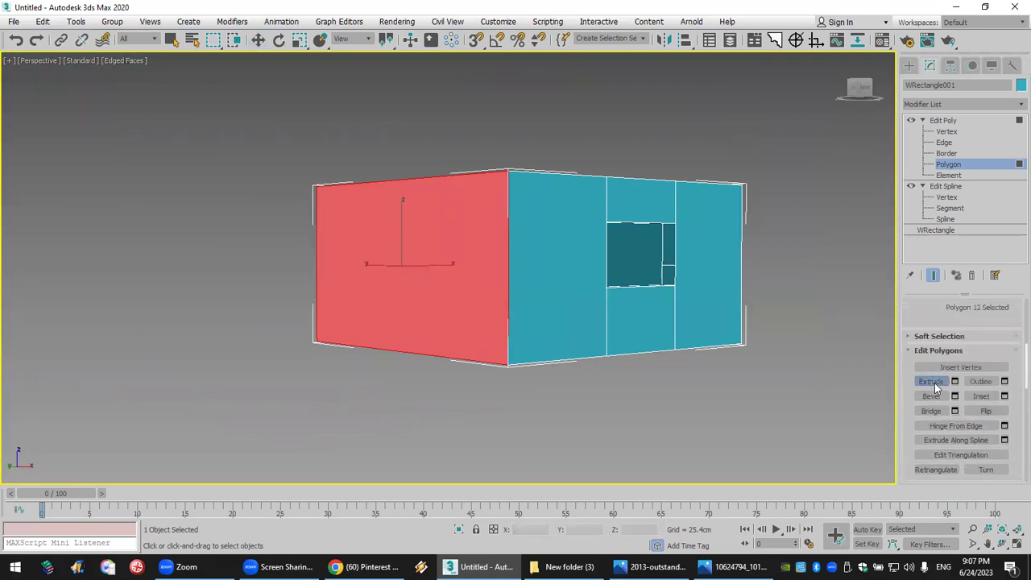
click(954, 382)
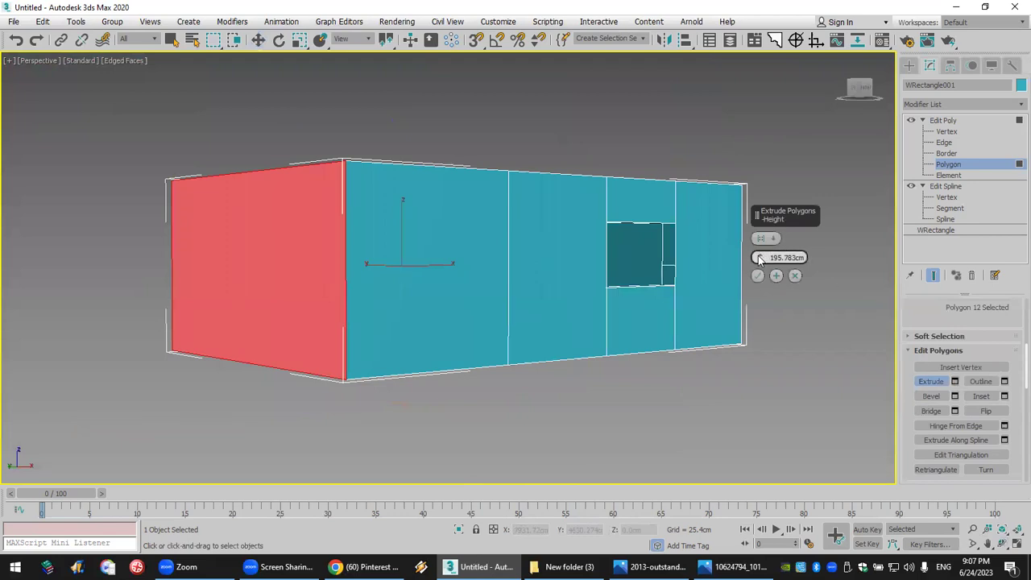
drag(757, 252, 751, 295)
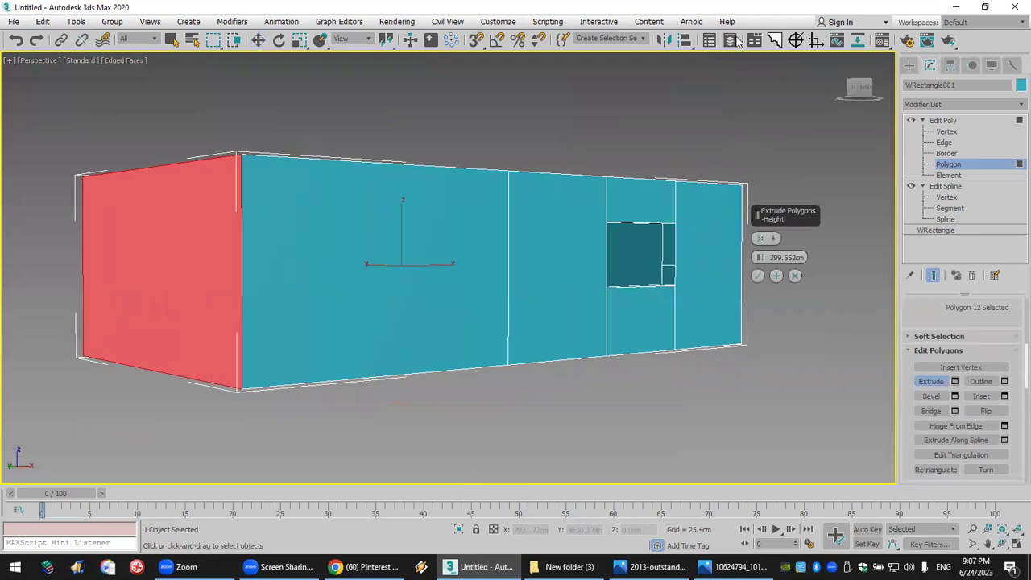
click(758, 275)
Inset the end face of the extruded block by about 11.2 cm.
click(1001, 544)
drag(482, 276, 571, 301)
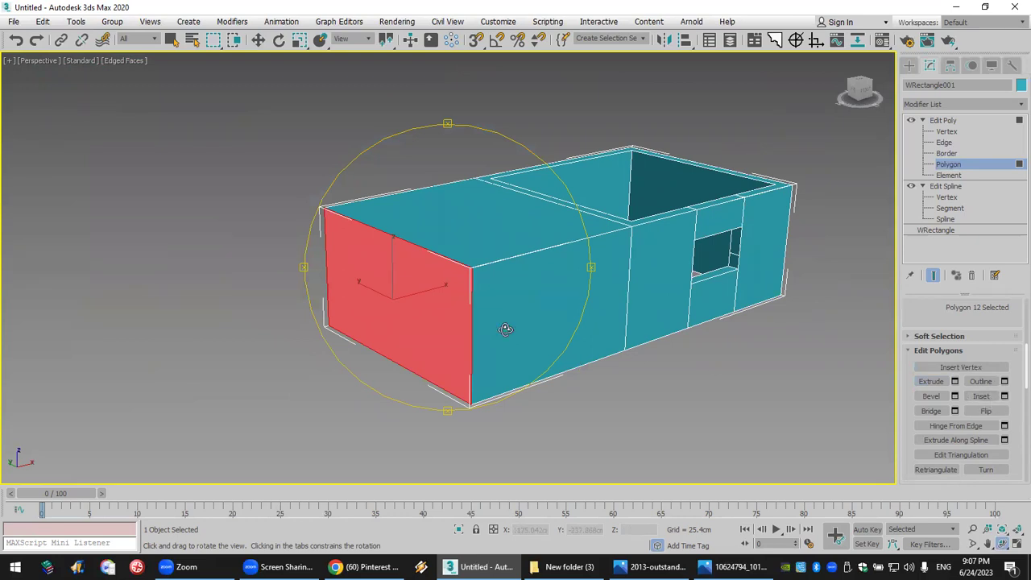
click(1003, 395)
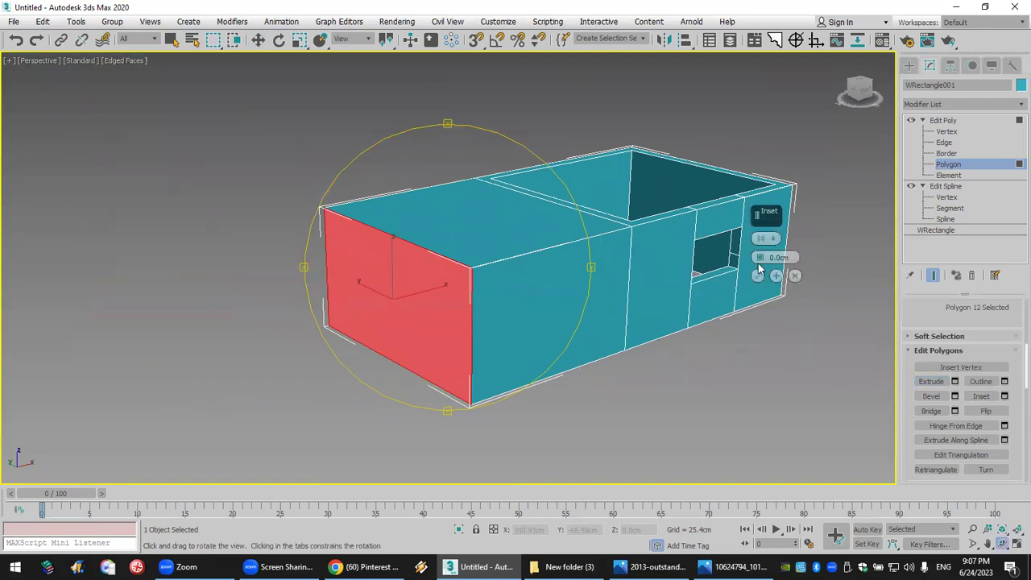
drag(758, 259, 760, 227)
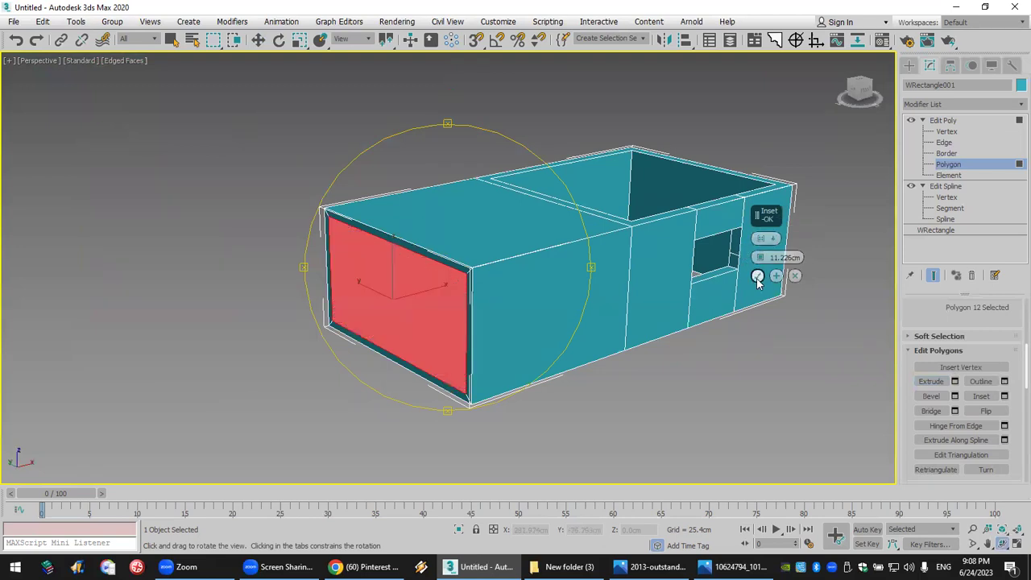
click(758, 277)
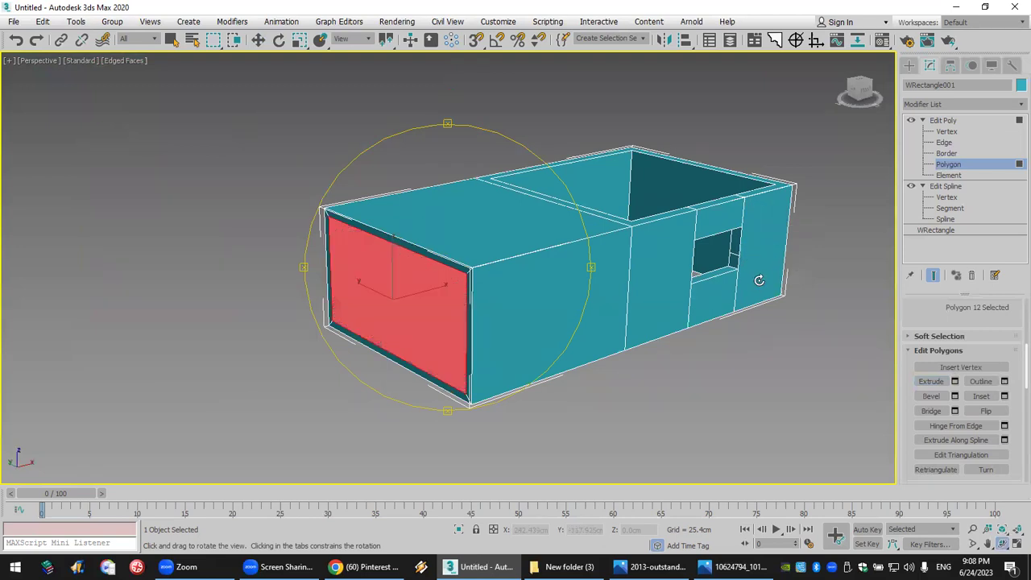
Extrude the inset end face inward by about -257.5 cm to hollow out the block.
click(955, 381)
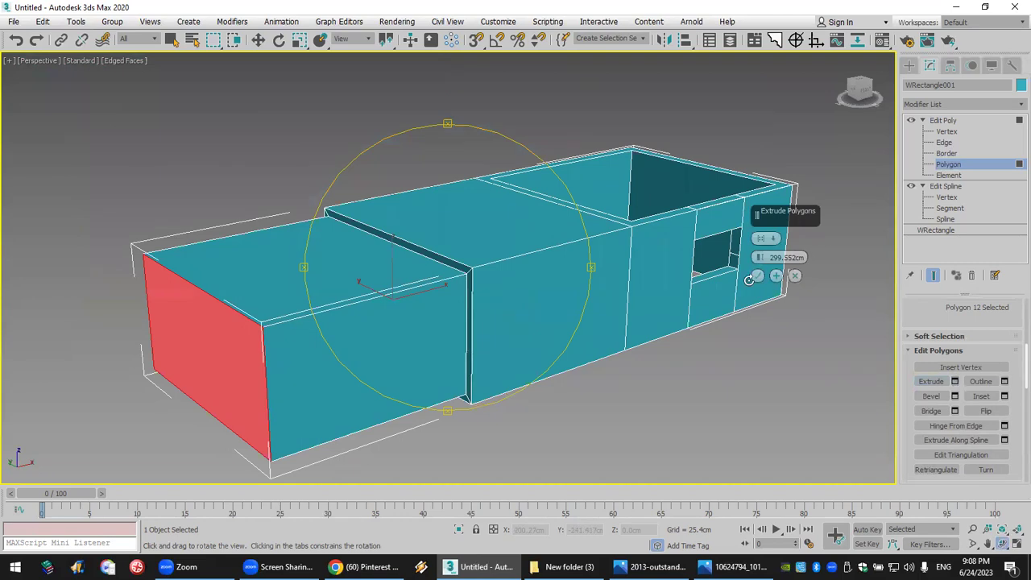
drag(758, 257, 758, 378)
click(927, 275)
drag(479, 274, 745, 279)
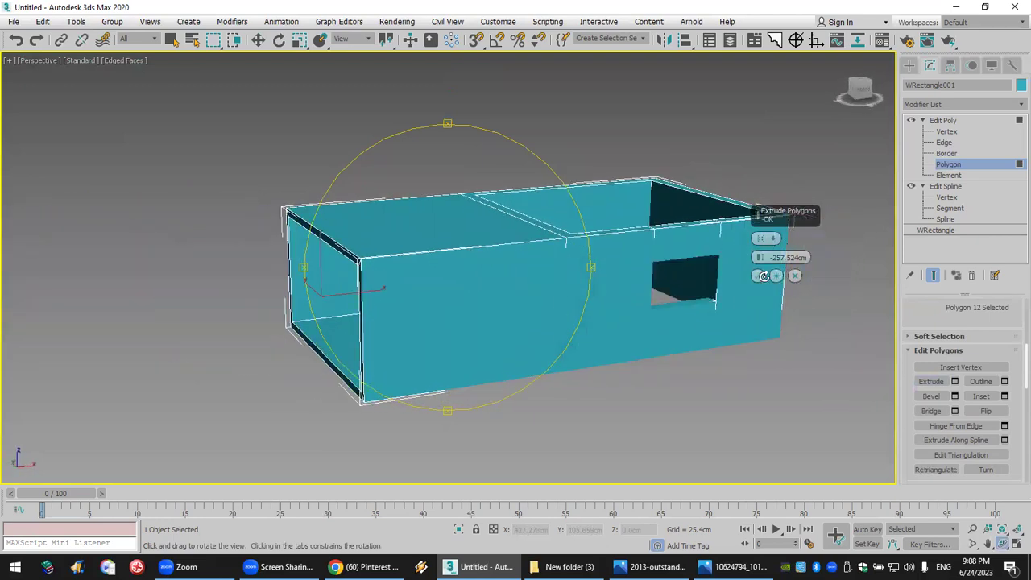
click(758, 277)
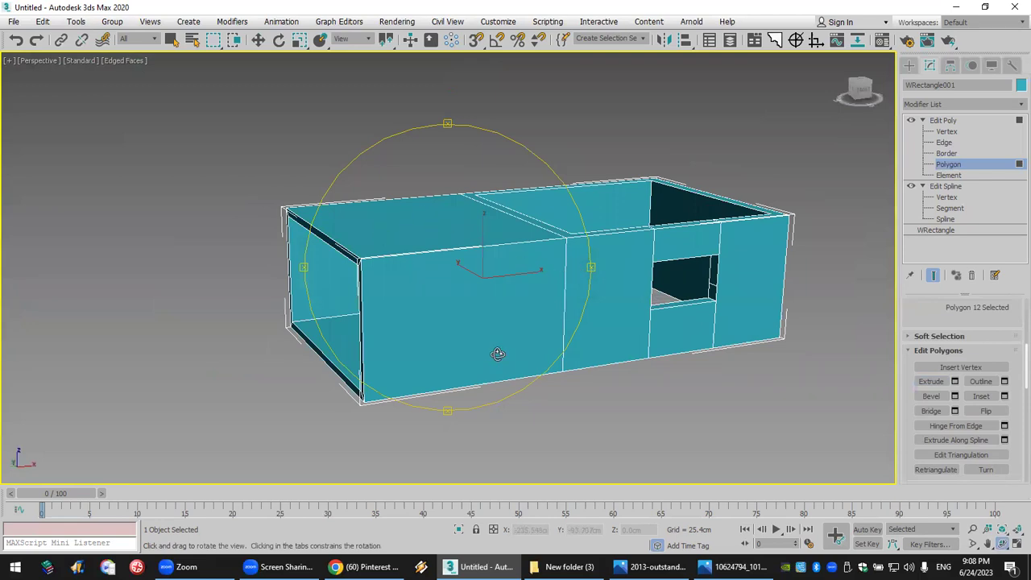
Bevel the top polygon of the hollowed block upward and inward into a pyramid-like roof with a small flat top.
click(931, 395)
drag(430, 231, 466, 13)
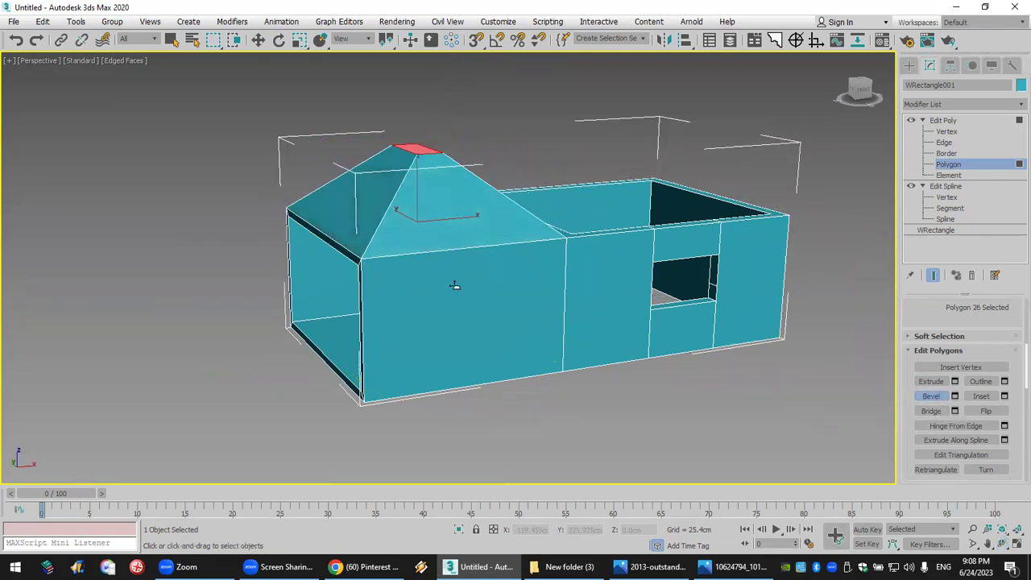
click(458, 315)
Inset the outer polygon of the end wall farthest from the roofed block, and enlarge the inset polygon's outline slightly.
scroll(480, 310, up, 4)
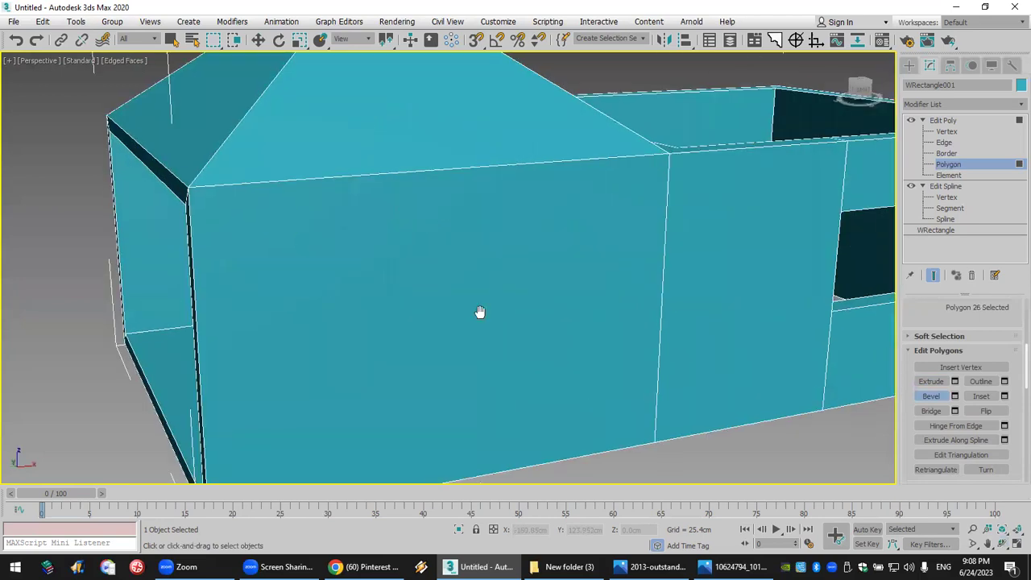
scroll(480, 313, down, 2)
click(1001, 545)
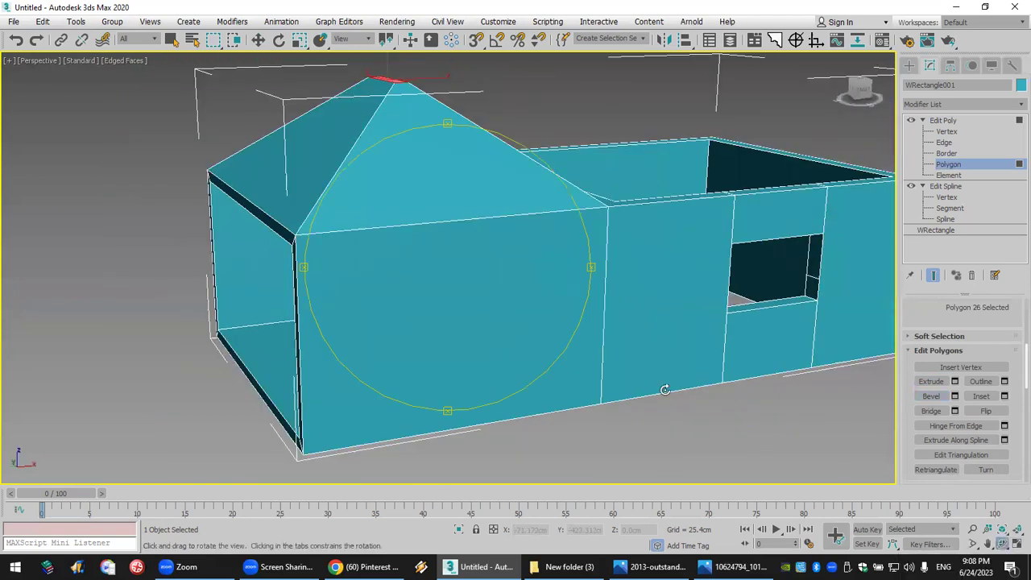
drag(510, 299, 488, 281)
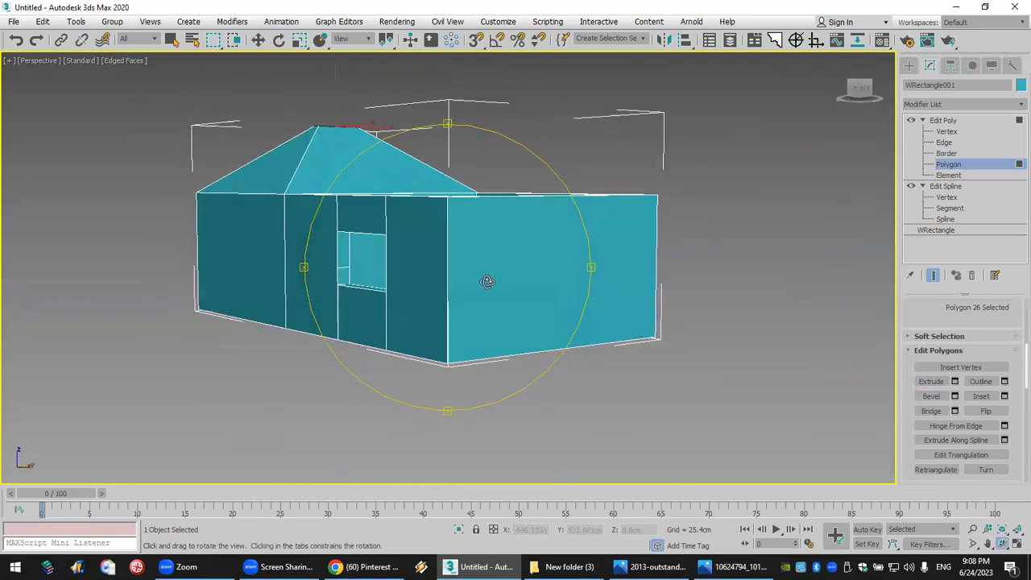
click(979, 384)
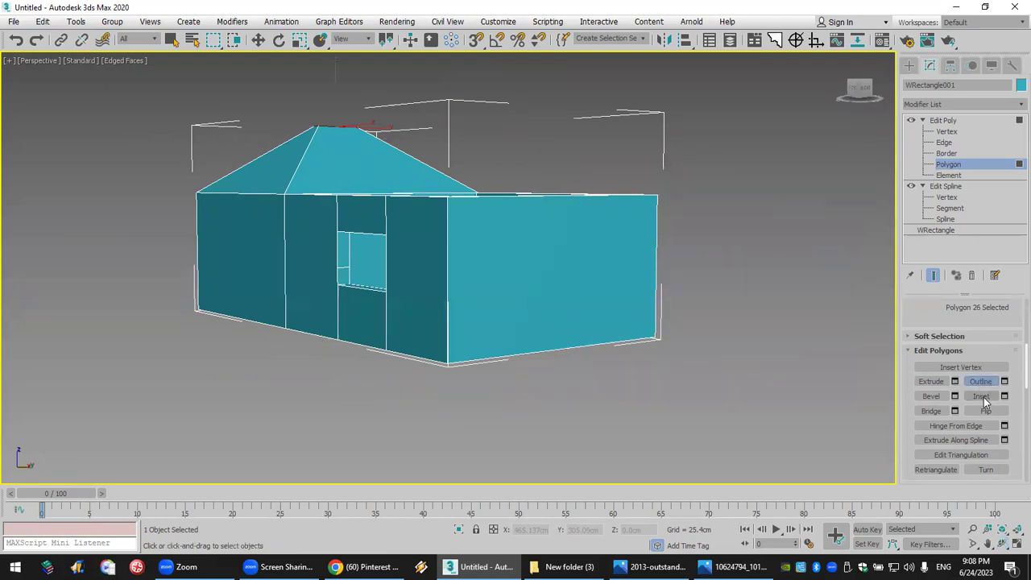
click(983, 398)
click(584, 274)
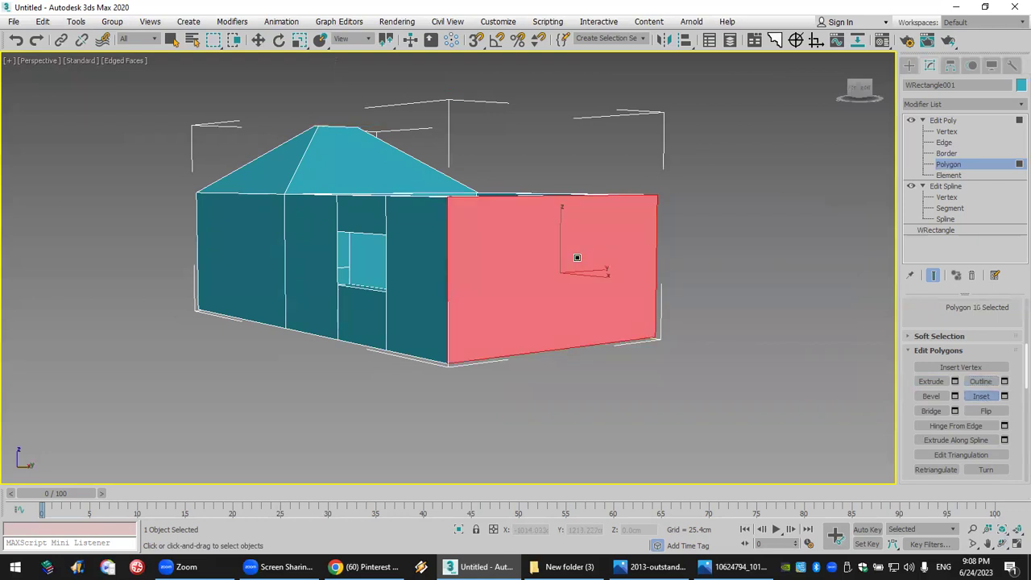
drag(472, 219, 502, 233)
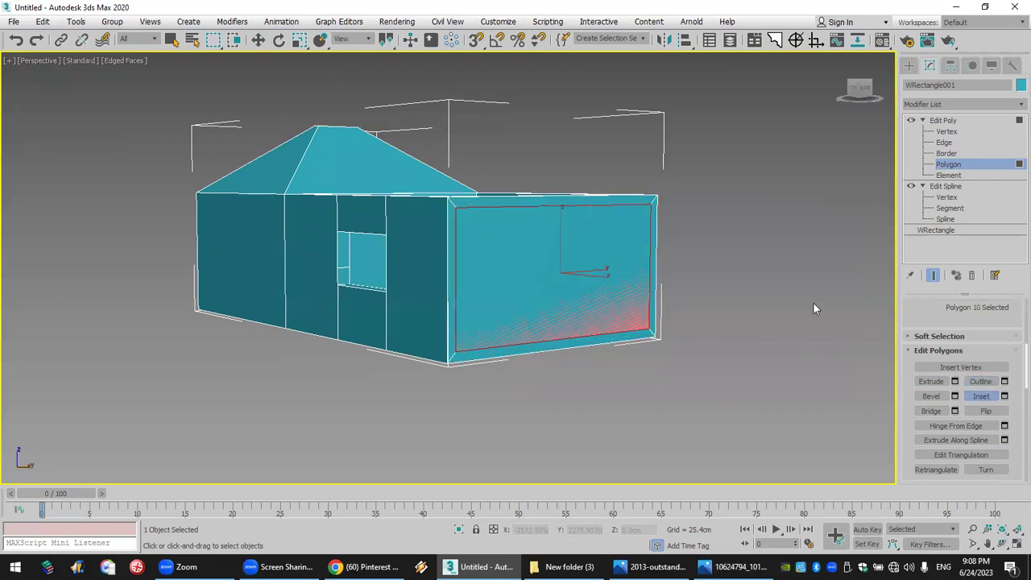
click(980, 381)
drag(566, 245, 591, 228)
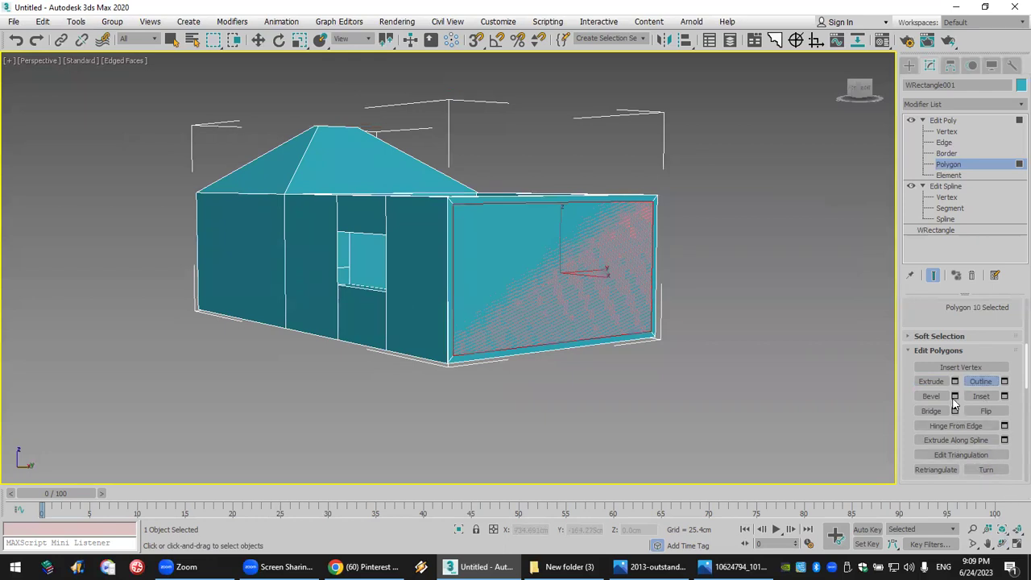
Extrude the inset polygon of the far end wall outward by about 723 cm.
click(931, 381)
click(955, 381)
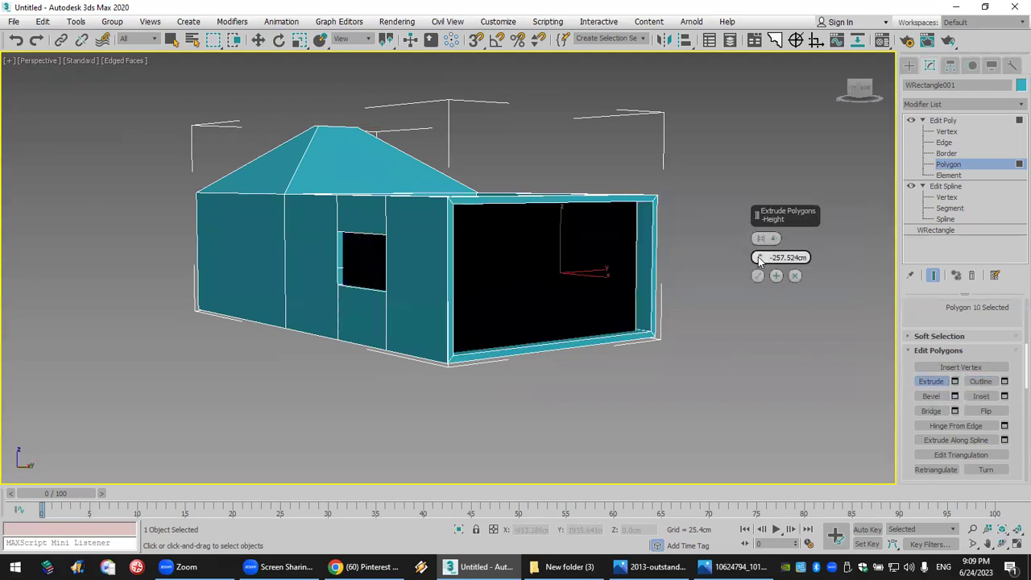
drag(760, 256, 953, 522)
drag(759, 257, 759, 201)
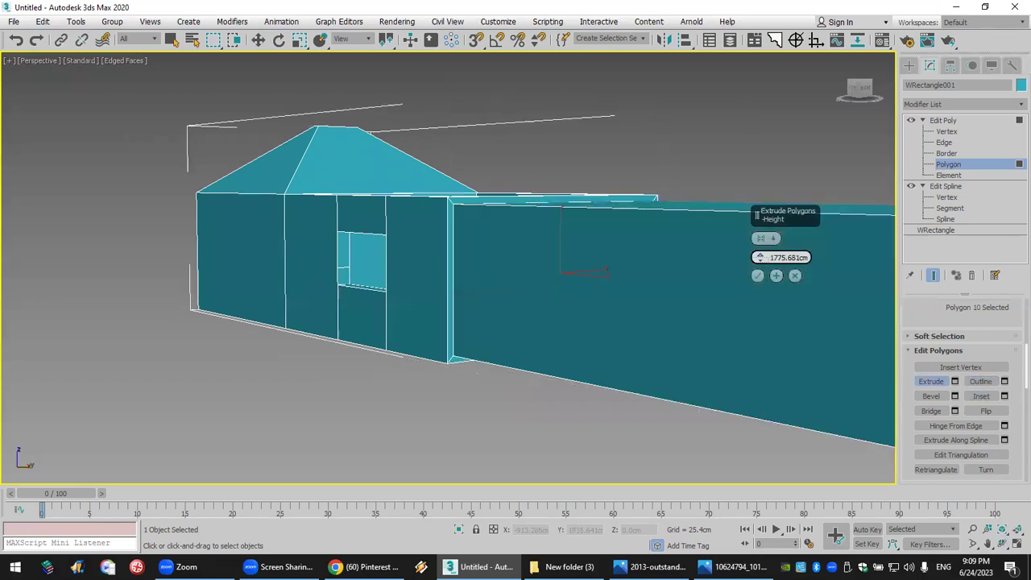
scroll(632, 304, down, 8)
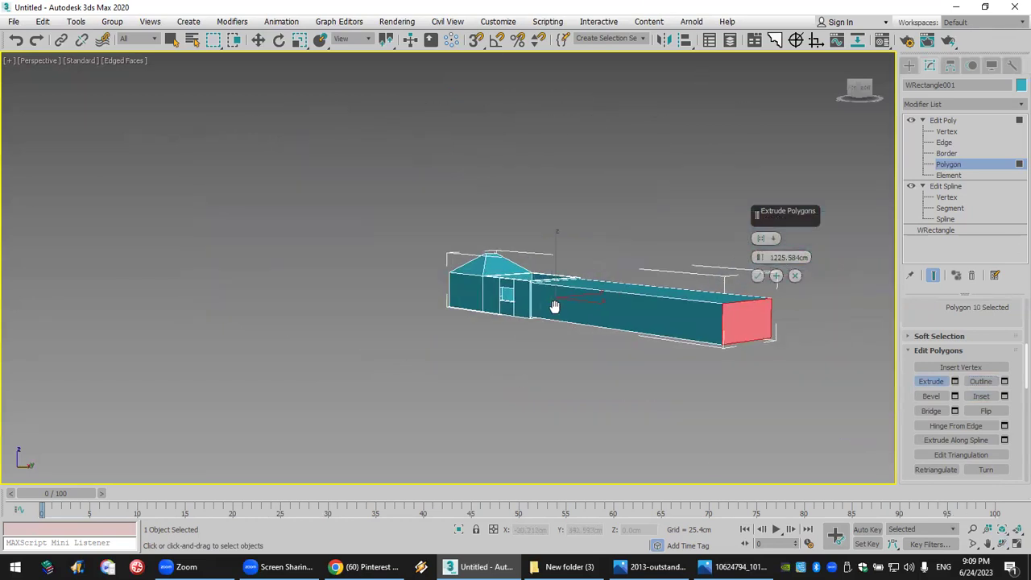
drag(759, 260, 710, 308)
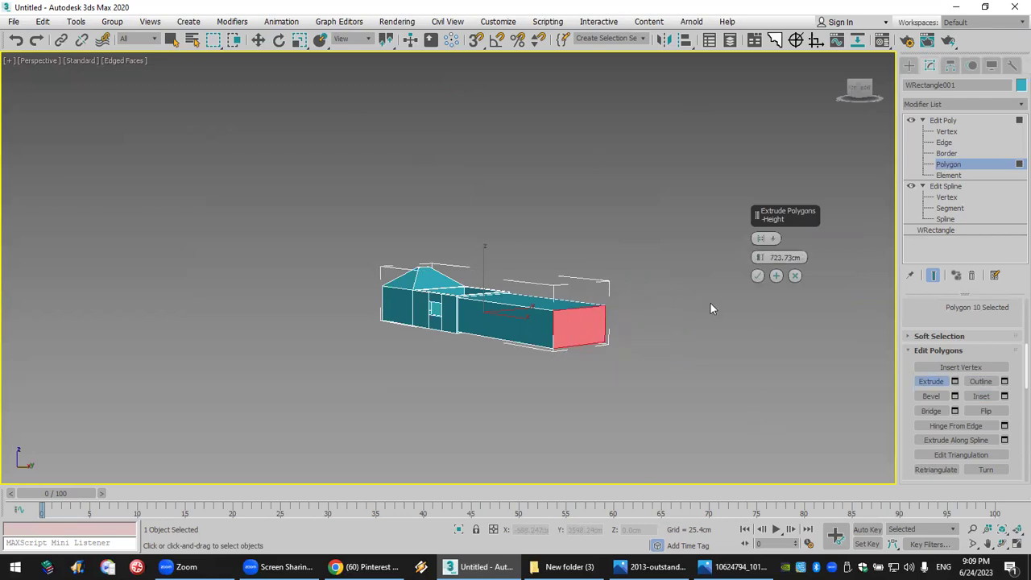
click(756, 276)
Inset the extruded block's end face slightly and extrude it inward by about -638.9 cm to hollow out the block.
scroll(560, 319, up, 5)
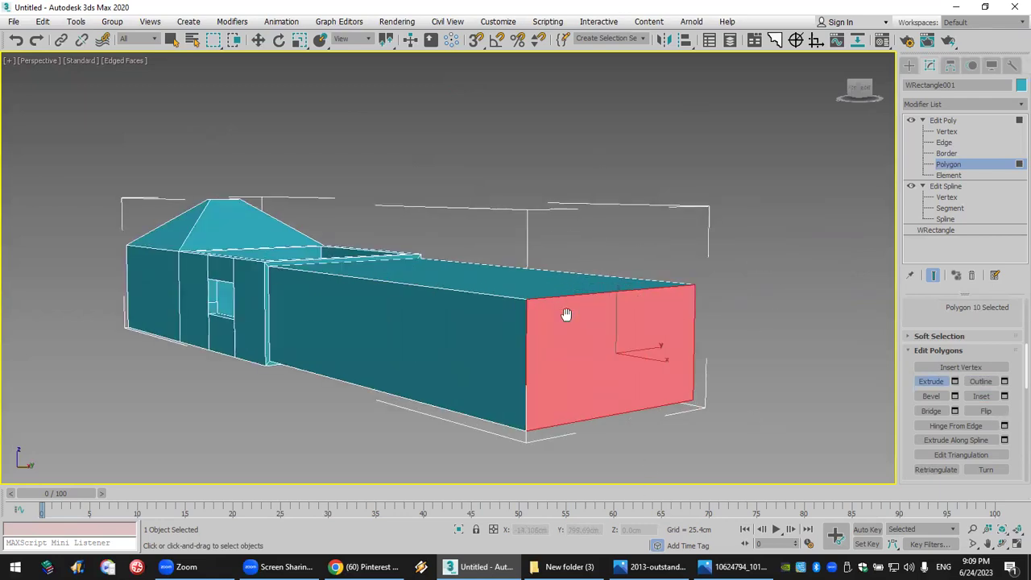
click(979, 397)
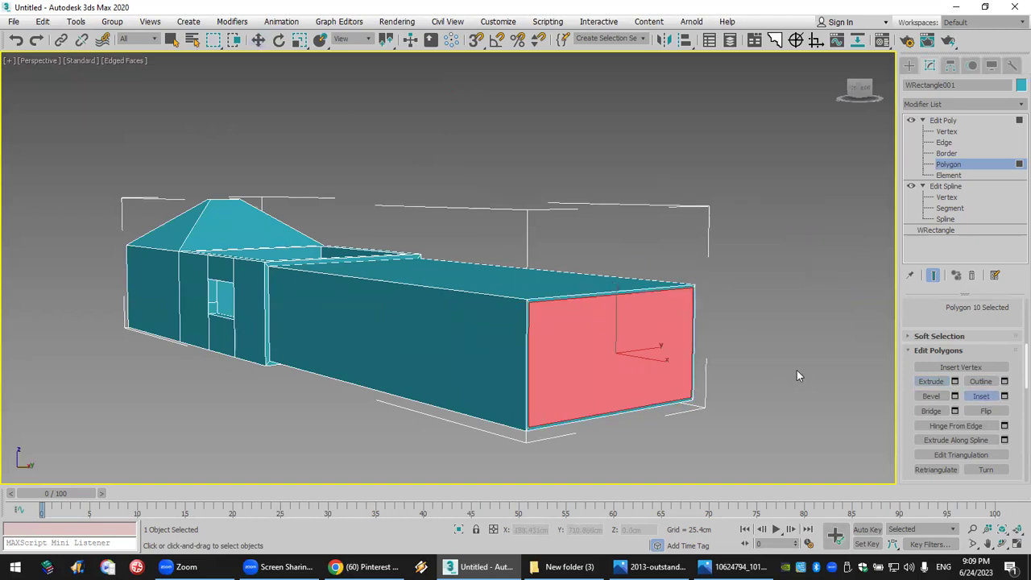
click(953, 381)
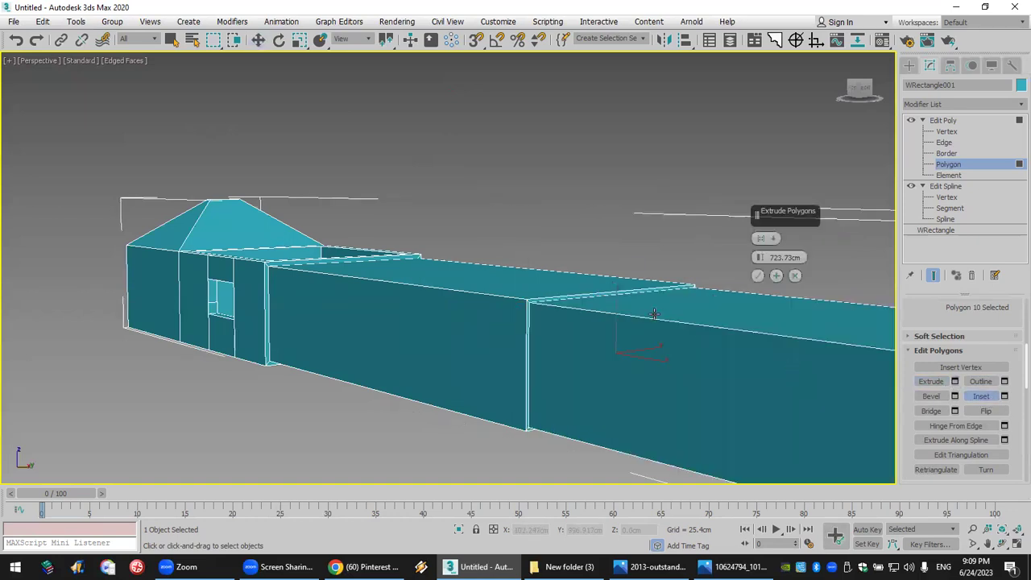
scroll(727, 260, down, 4)
drag(761, 256, 1012, 136)
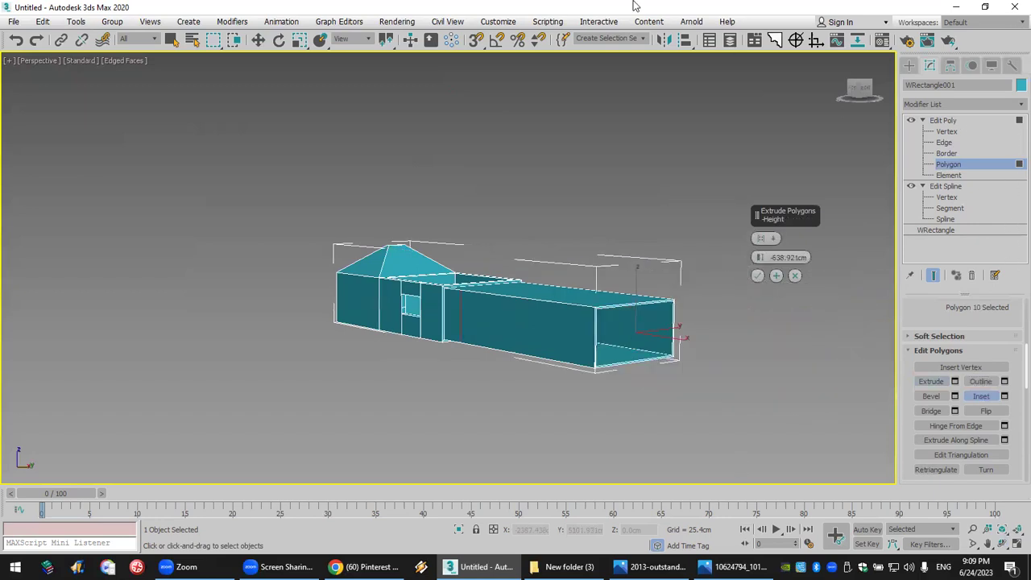
scroll(427, 345, up, 6)
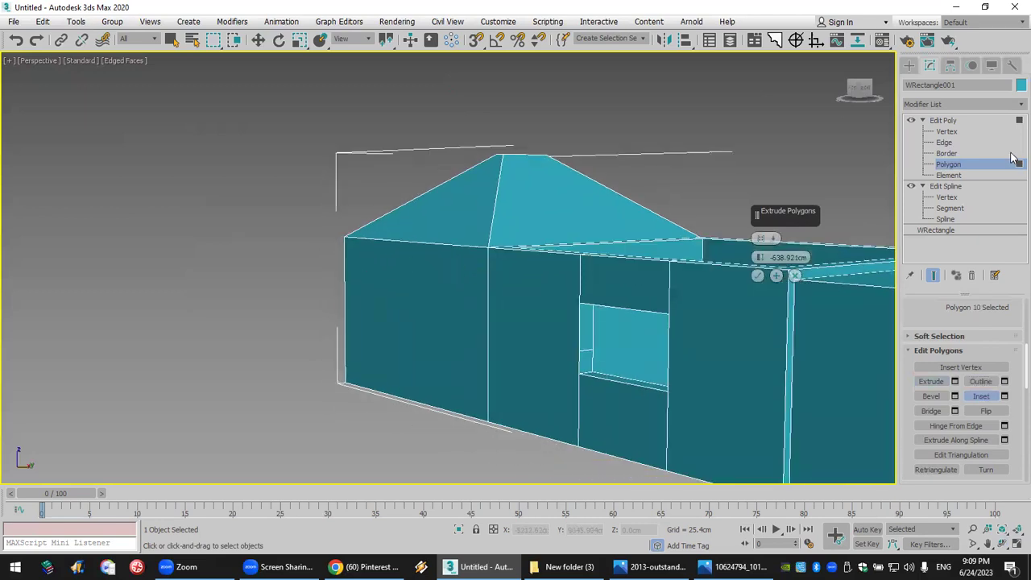
key(w)
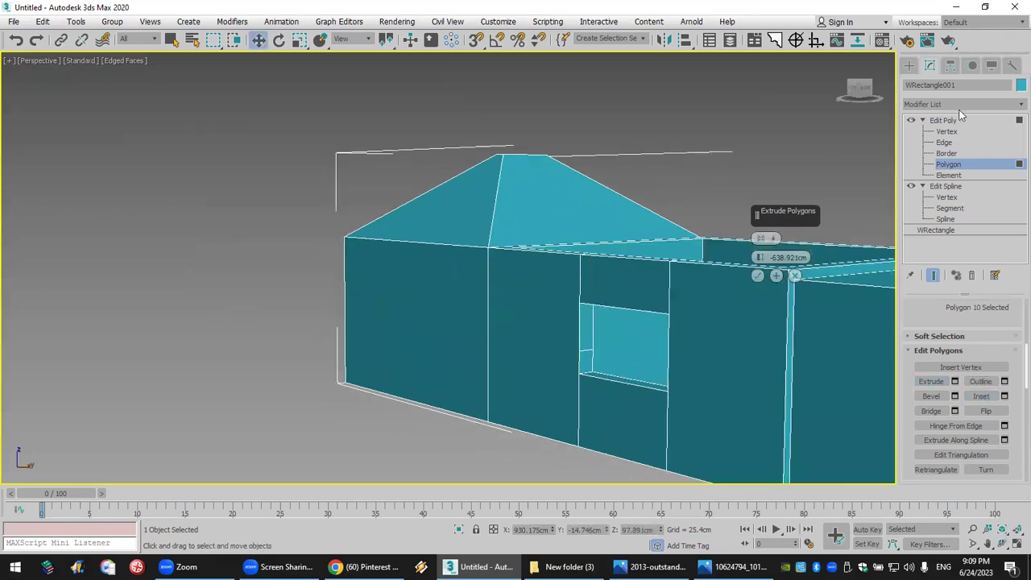
click(758, 276)
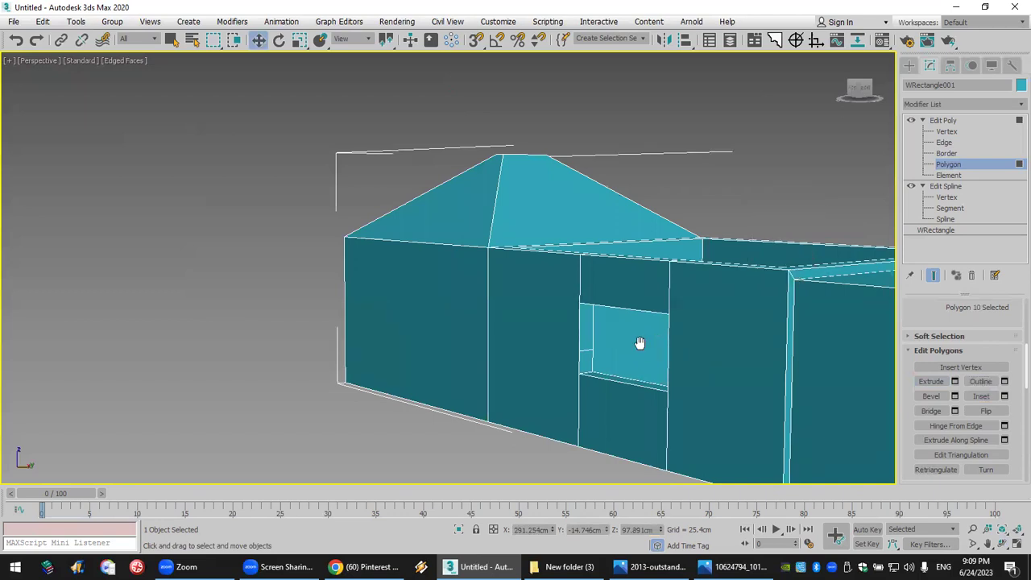
Connect the top and bottom edges of the wall panel beneath the roof, beside the window wall, with 17 vertical edges.
scroll(362, 287, down, 5)
scroll(359, 269, up, 3)
middle_drag(360, 269, 664, 282)
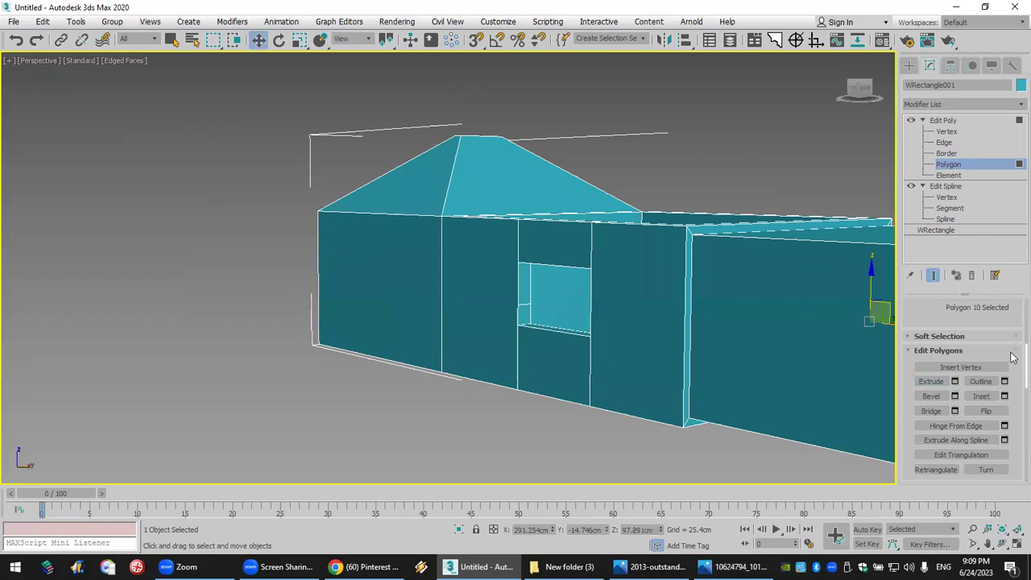
click(943, 142)
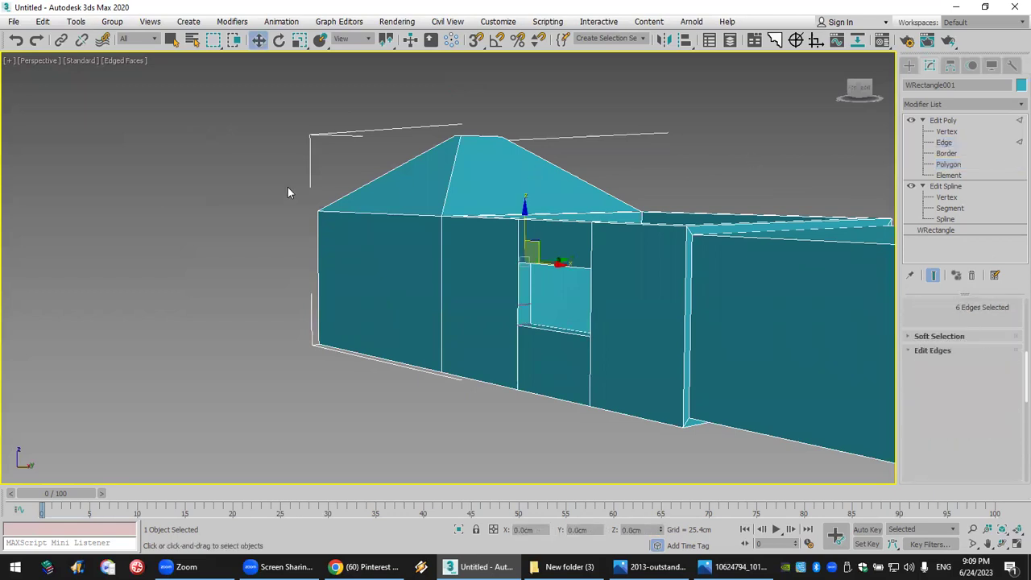
click(351, 211)
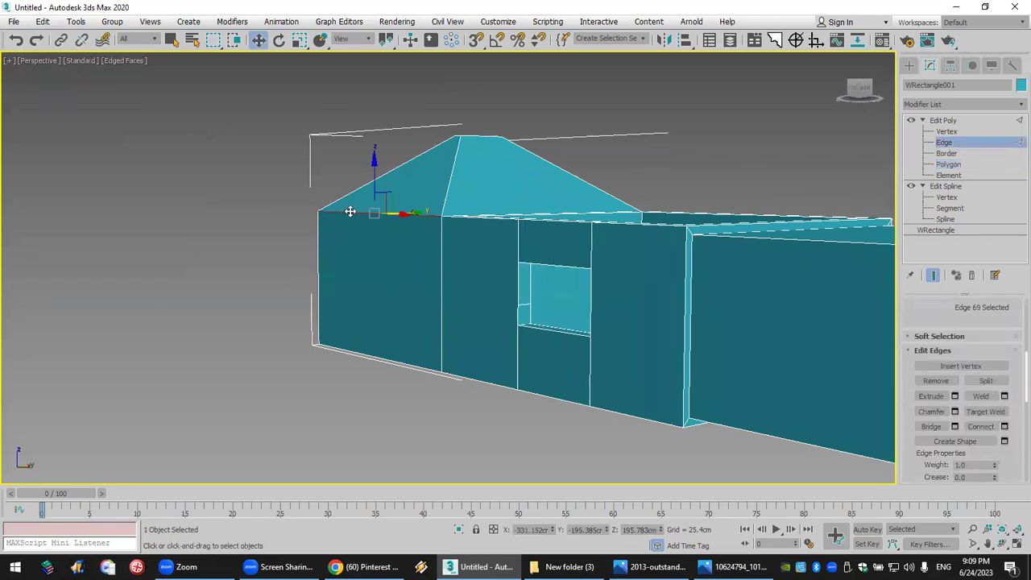
ctrl+click(366, 355)
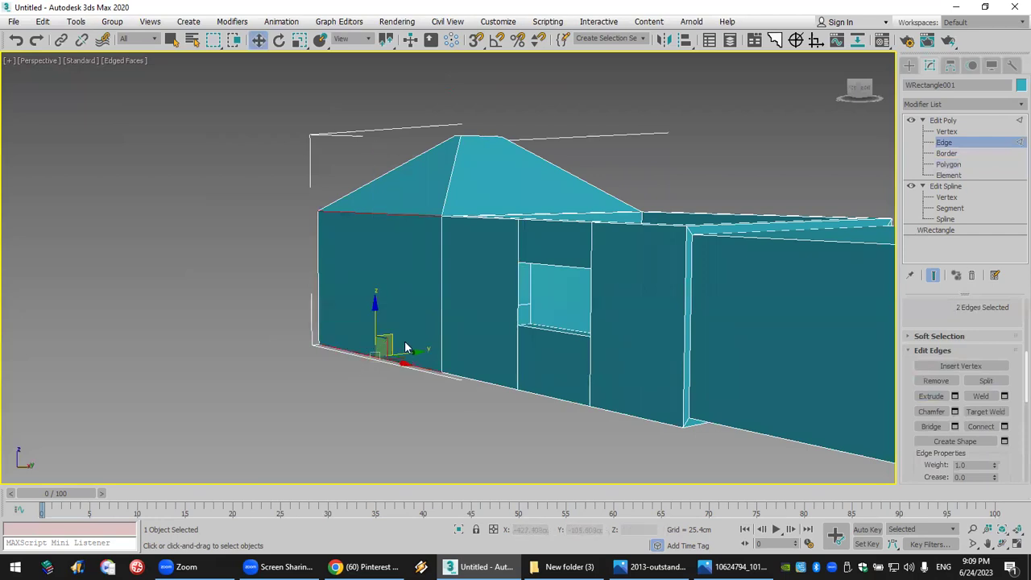
click(1004, 427)
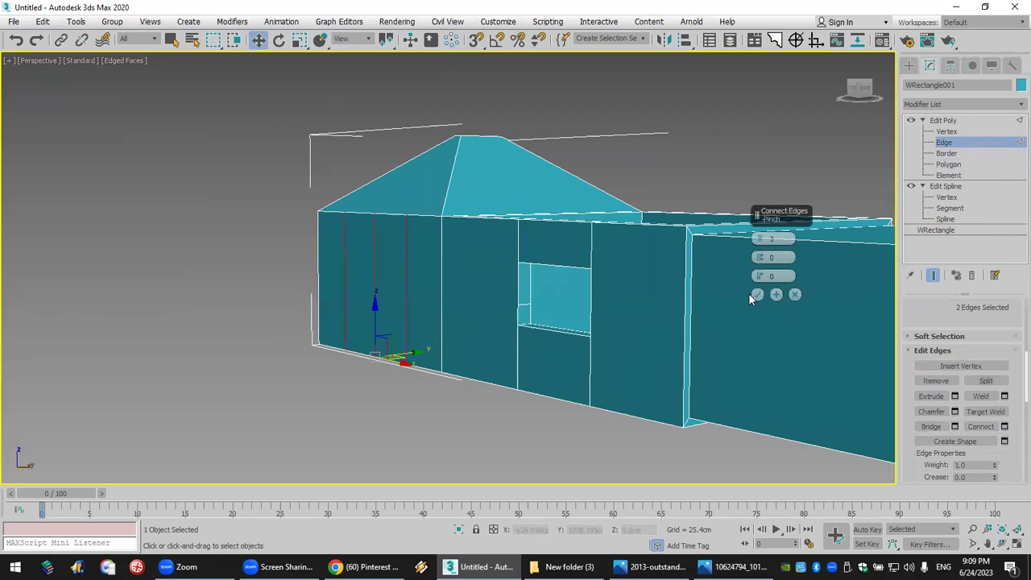
drag(758, 238, 760, 192)
click(757, 294)
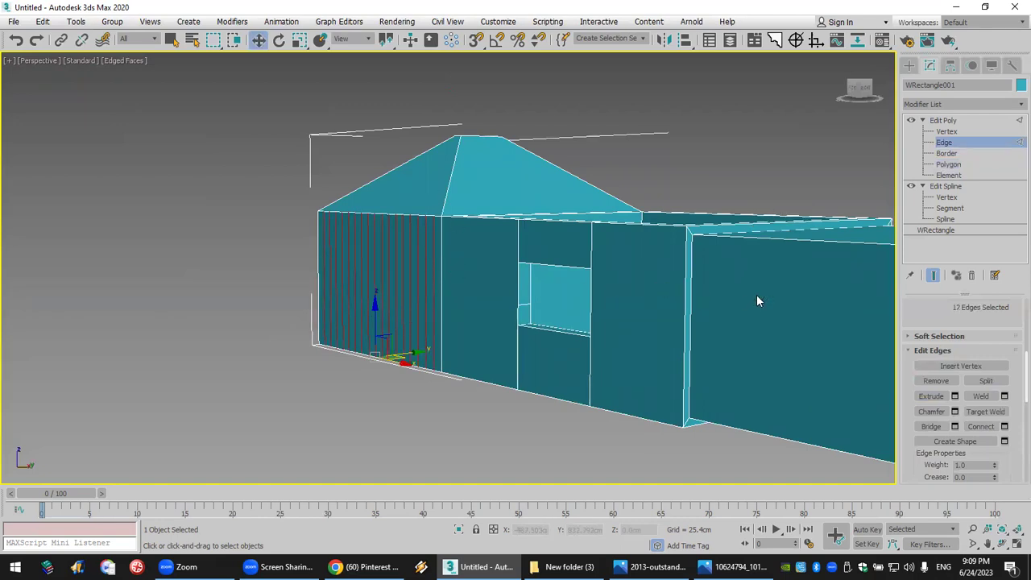
Extrude the two outermost vertical strips of the divided wall panel outward by about 333.5 cm to form two parallel walls.
click(962, 165)
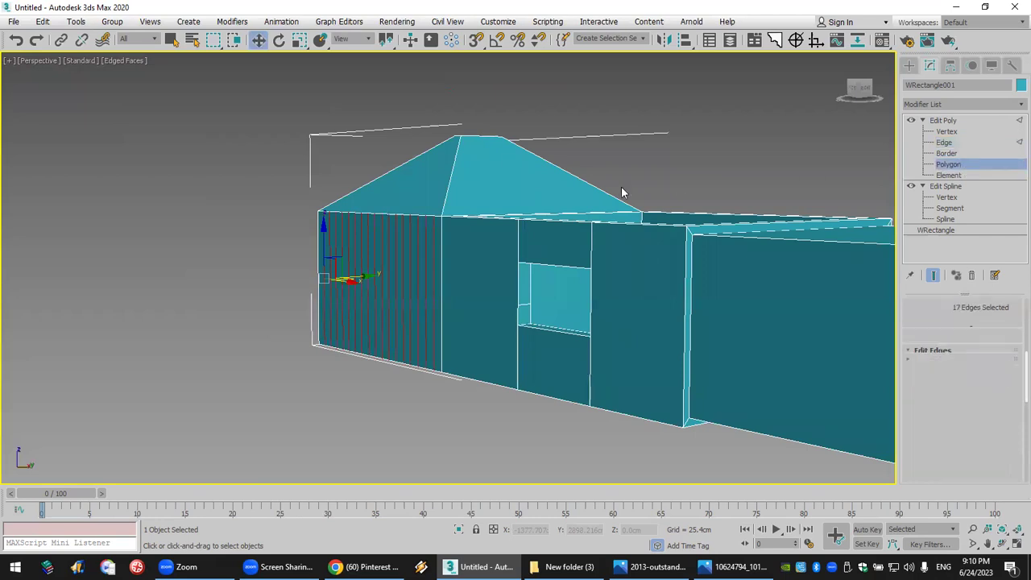
click(437, 256)
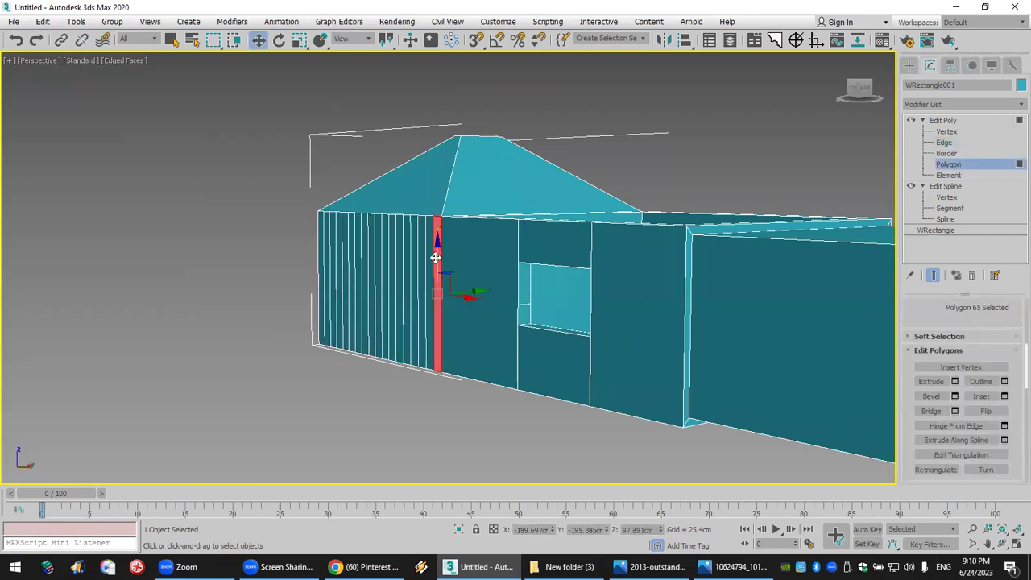
ctrl+click(321, 272)
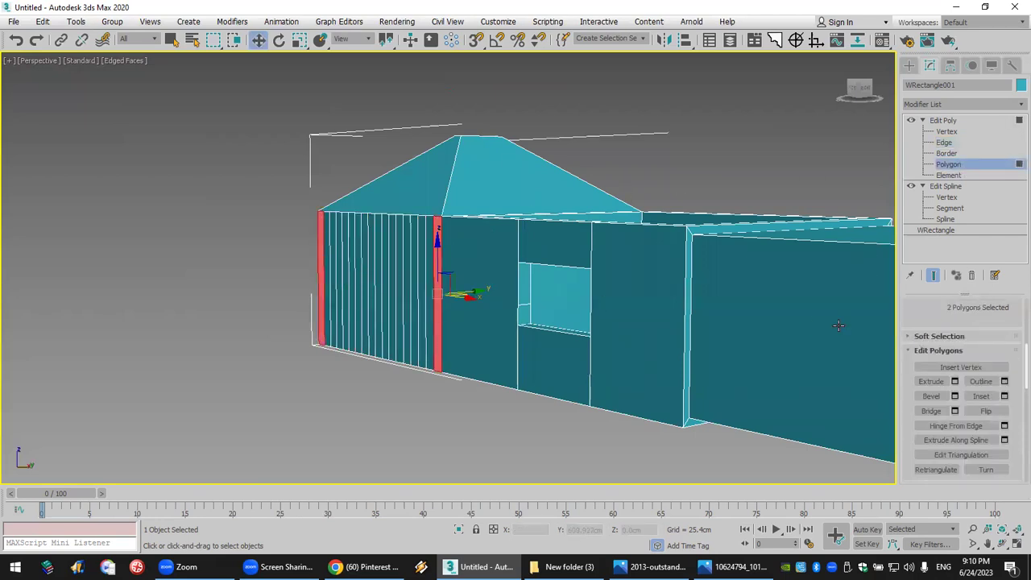
click(955, 381)
drag(759, 257, 786, 201)
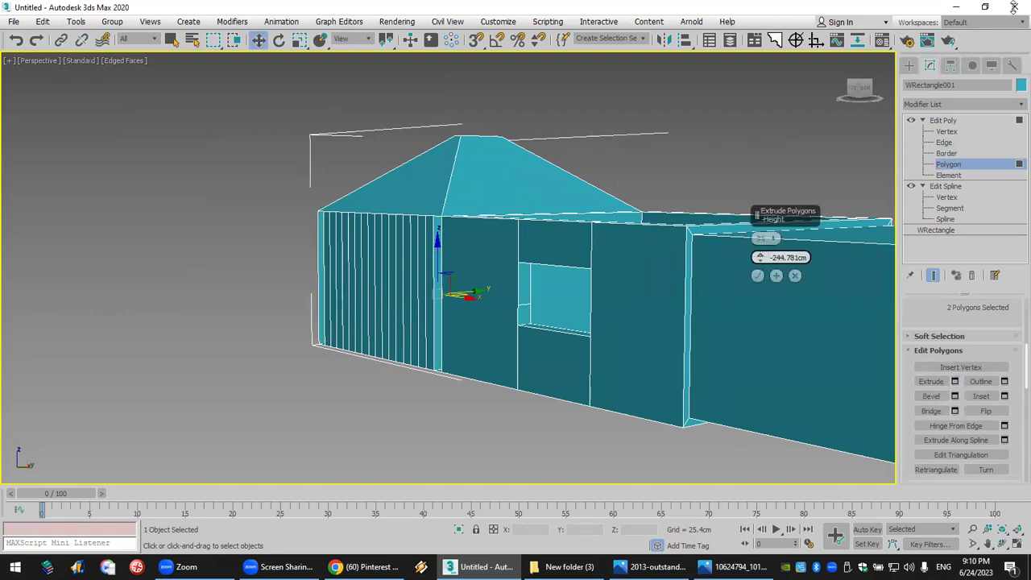
drag(760, 257, 1013, 192)
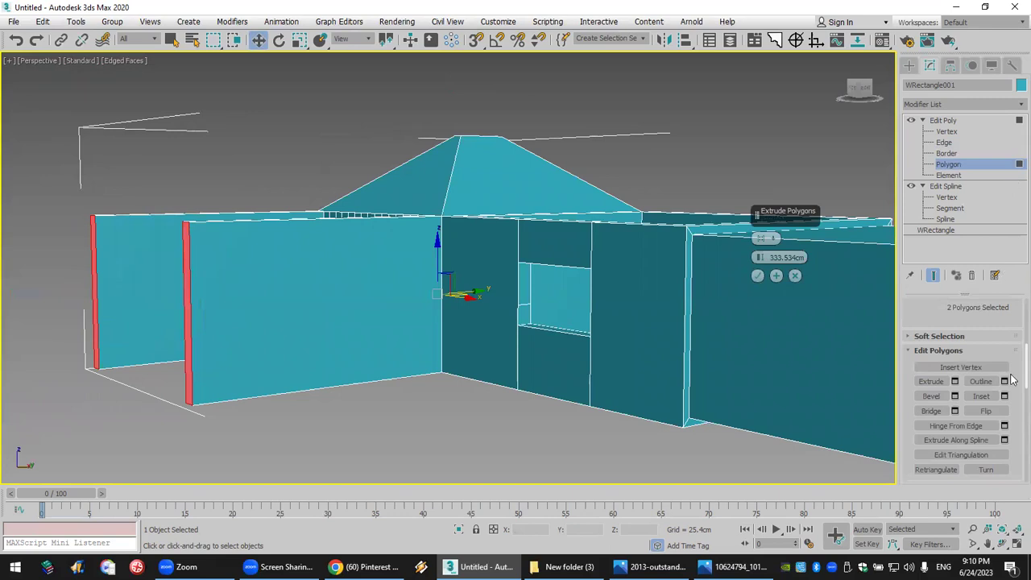
click(757, 275)
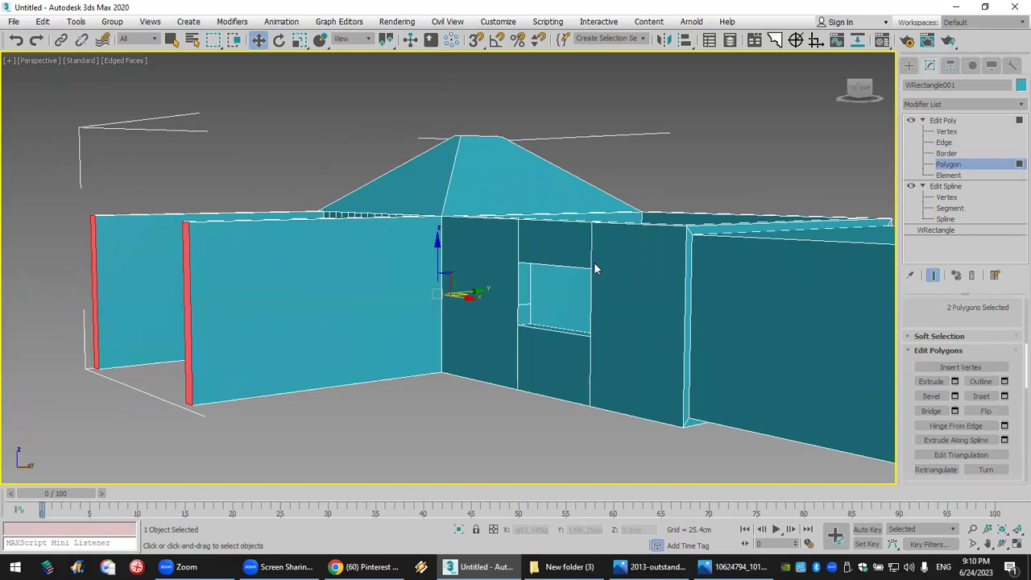
Inspect the finished model from the opposite side and delete its Edit Poly modifier.
scroll(594, 262, down, 3)
click(1002, 543)
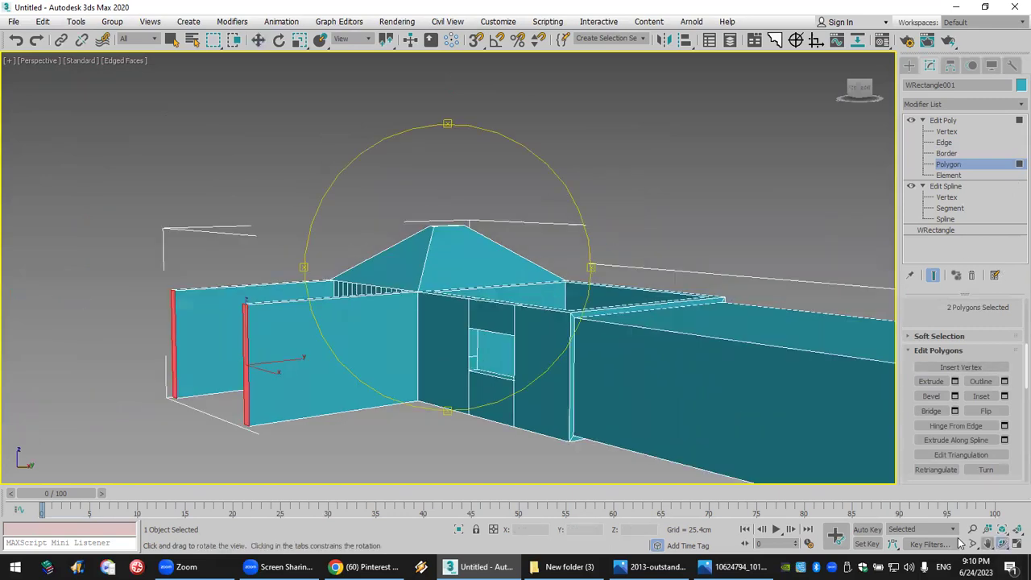
drag(477, 331, 418, 334)
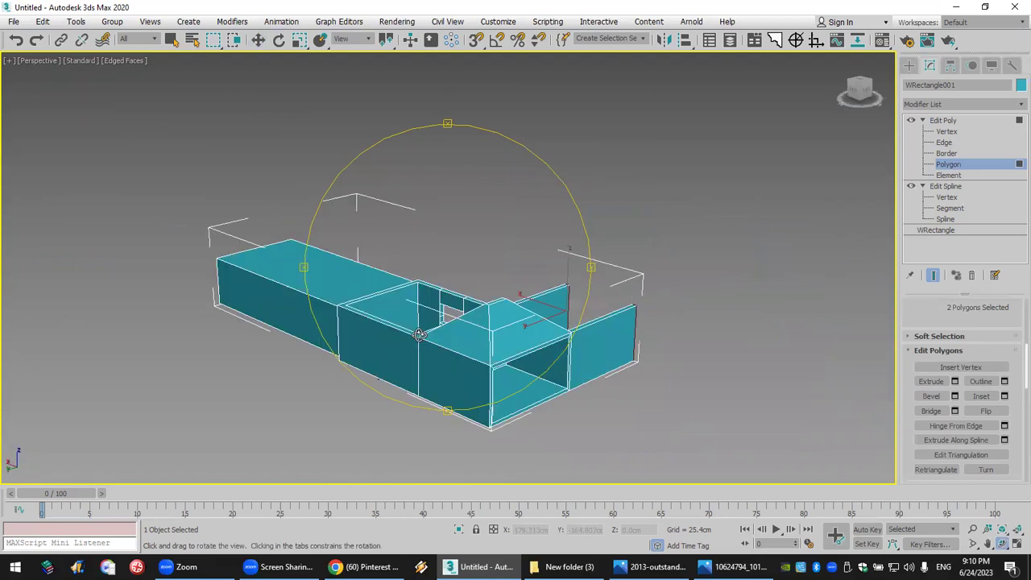
drag(731, 337, 741, 322)
scroll(618, 278, up, 3)
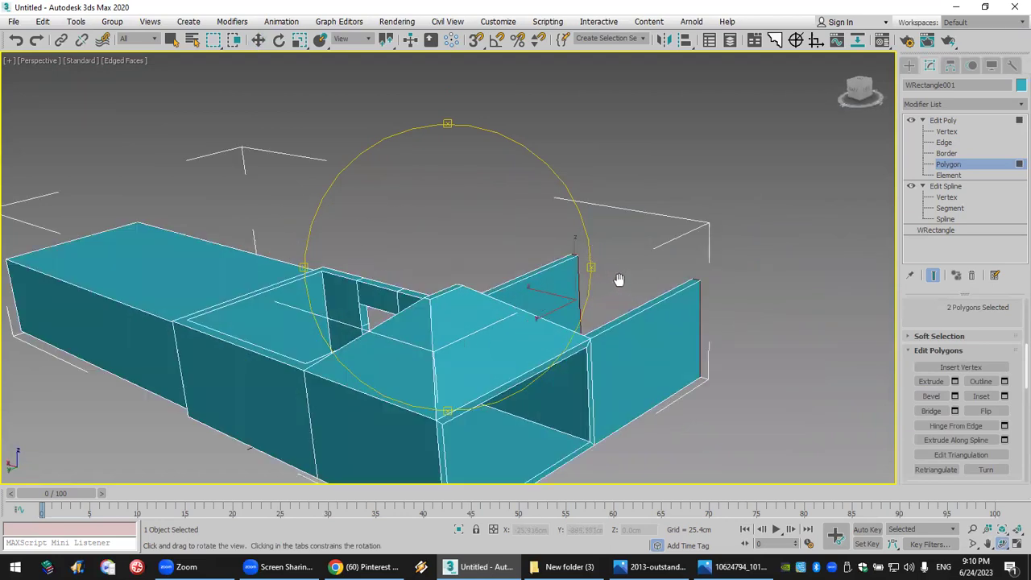
drag(618, 279, 661, 238)
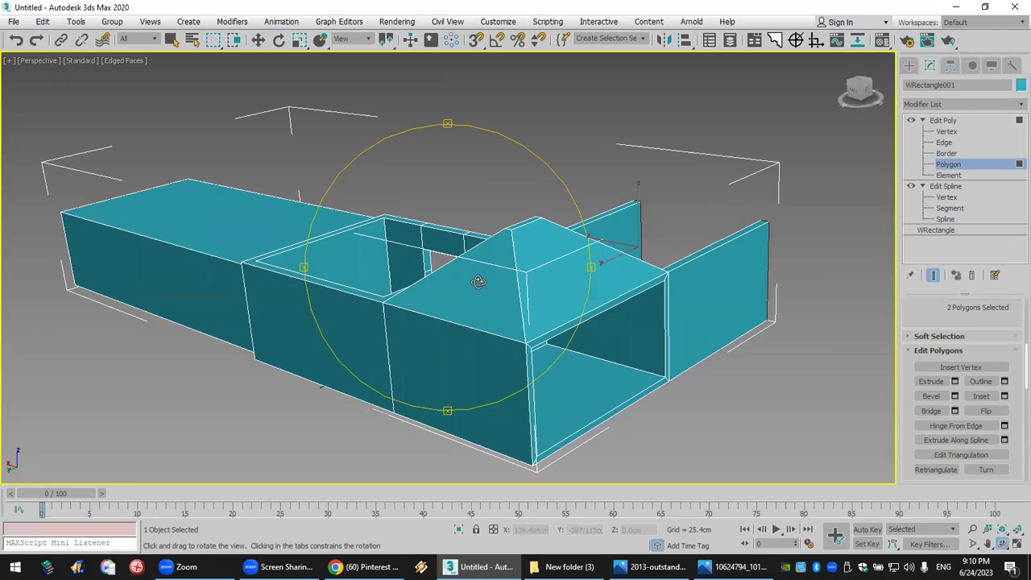
click(943, 120)
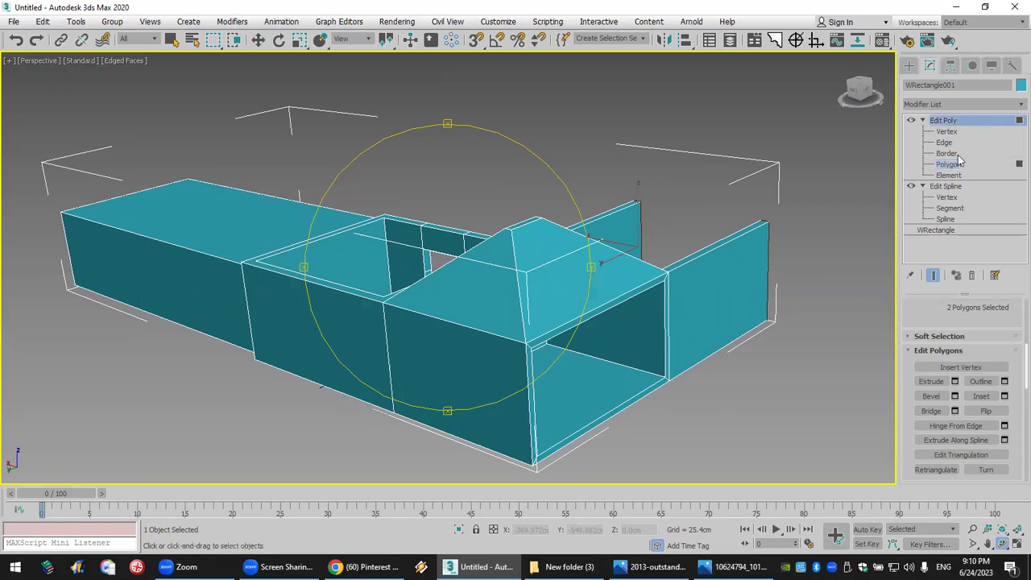
click(971, 276)
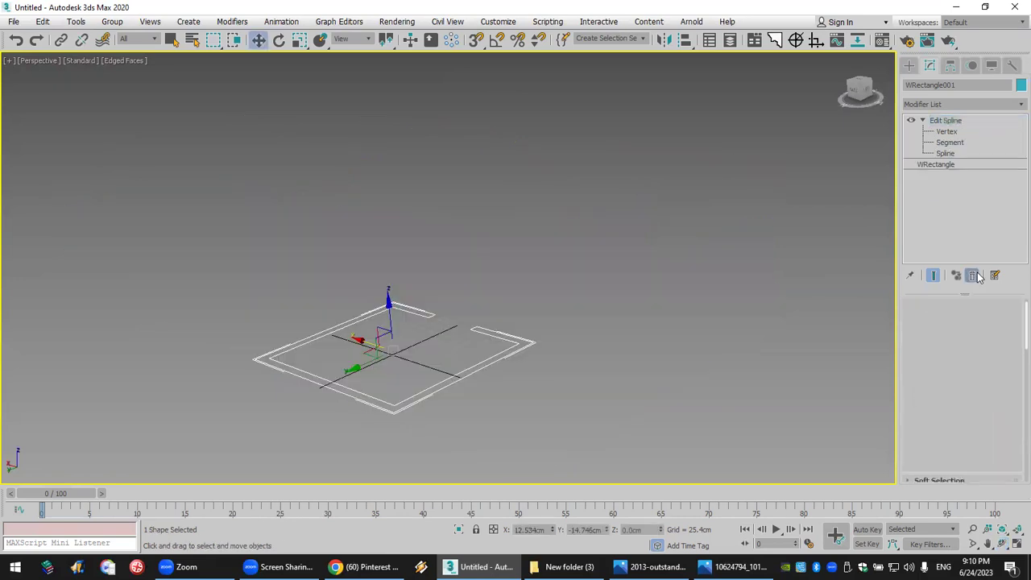
Try deleting the Edit Spline modifier too, and use undo and redo to restore it with Edit Poly still removed.
click(973, 275)
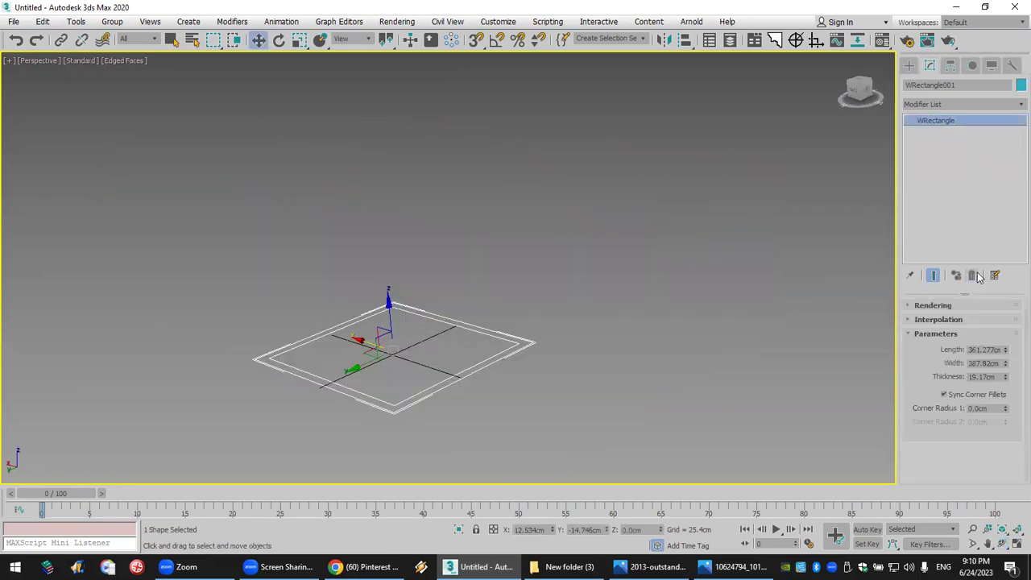
click(17, 42)
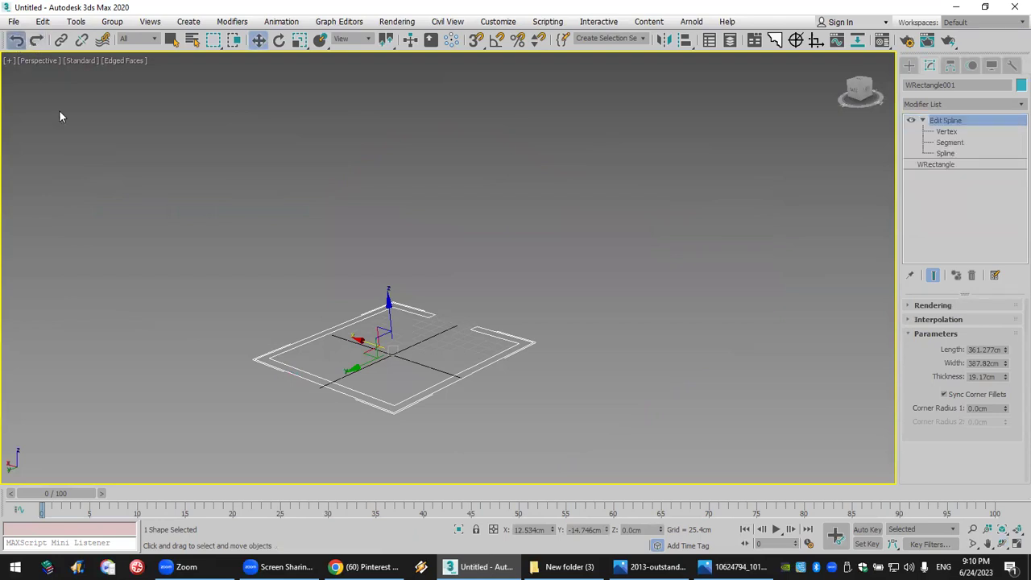
key(ctrl+z)
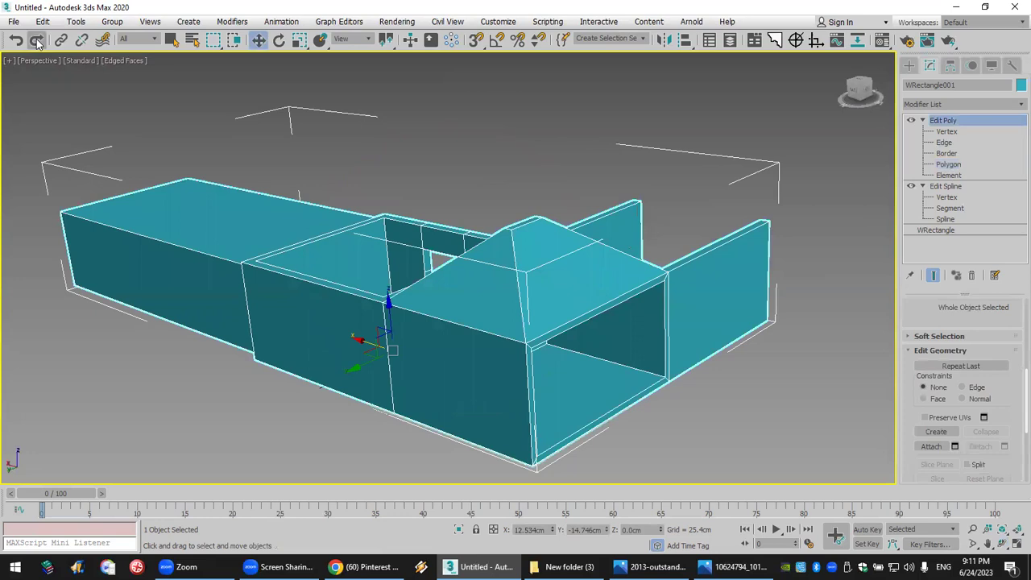
click(37, 42)
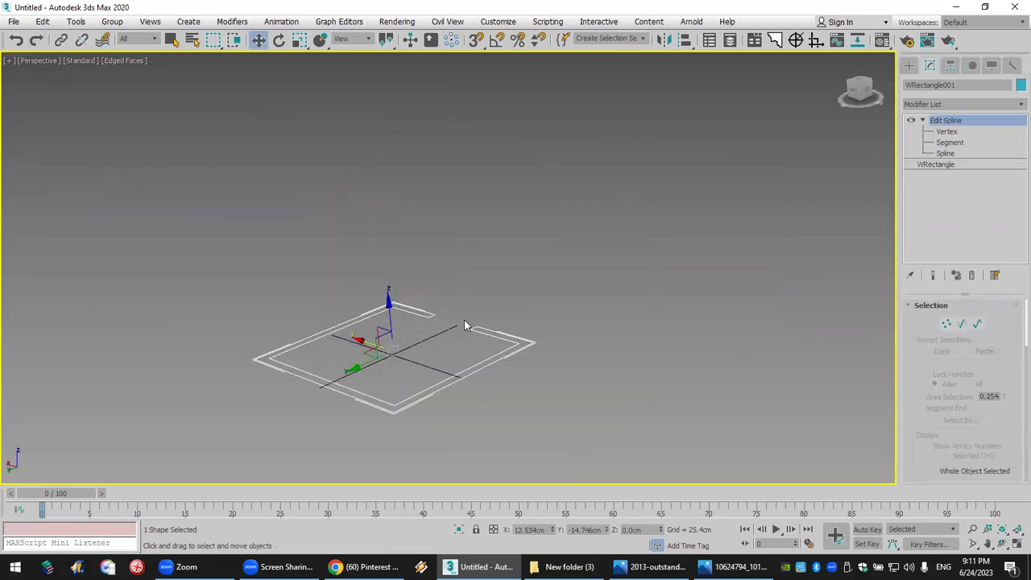
scroll(475, 329, up, 3)
middle_drag(543, 306, 551, 292)
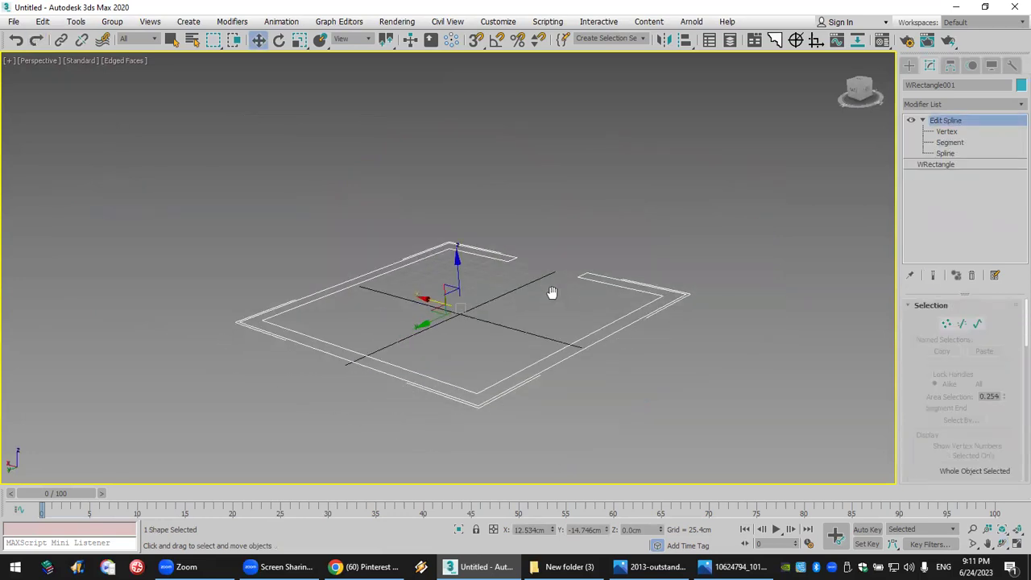